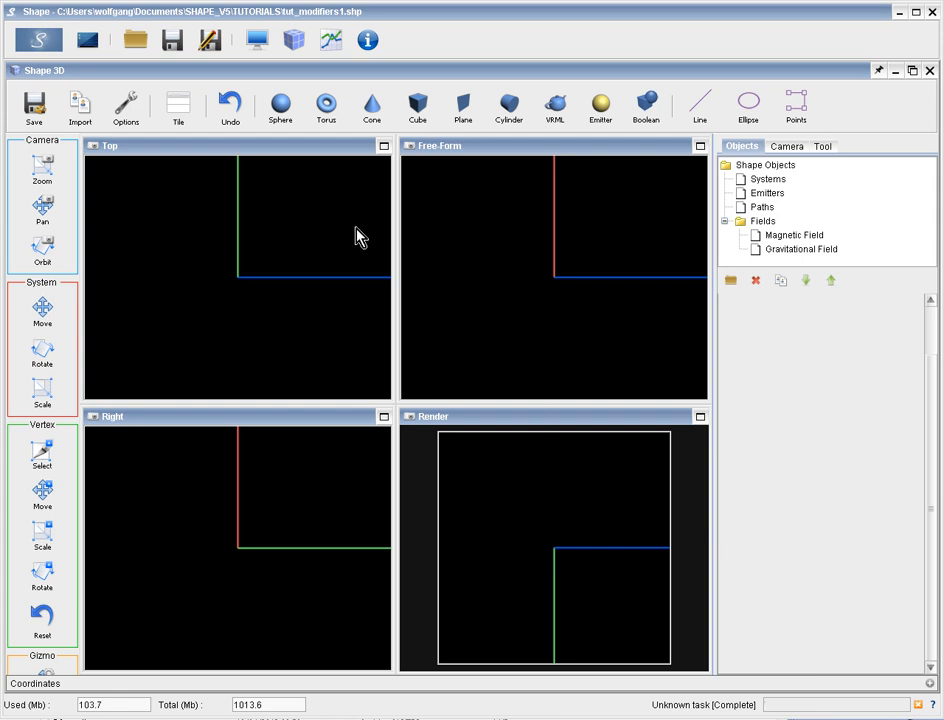
# Create a sphere centred on the origin in the Top view and set its radius to 60
pyautogui.click(281, 106)
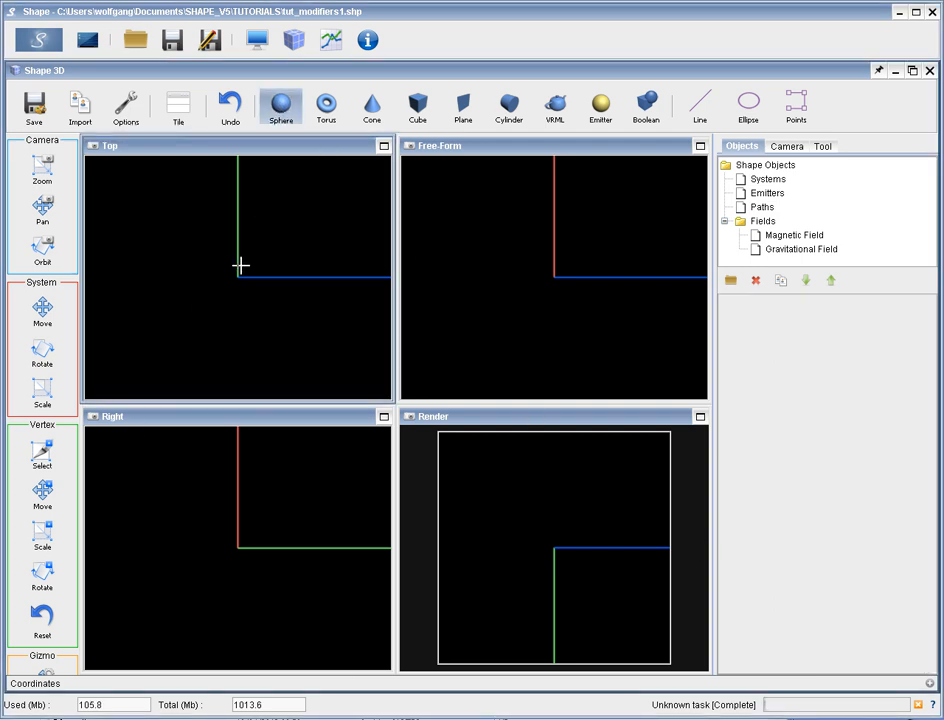
pyautogui.moveTo(236, 278); pyautogui.dragTo(316, 317)
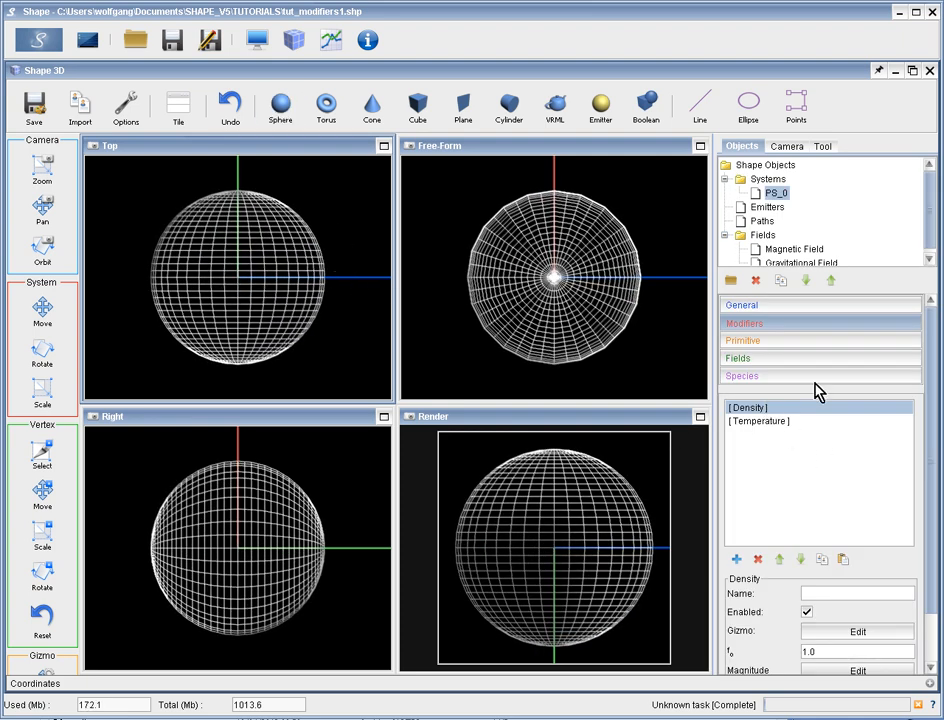
pyautogui.click(797, 342)
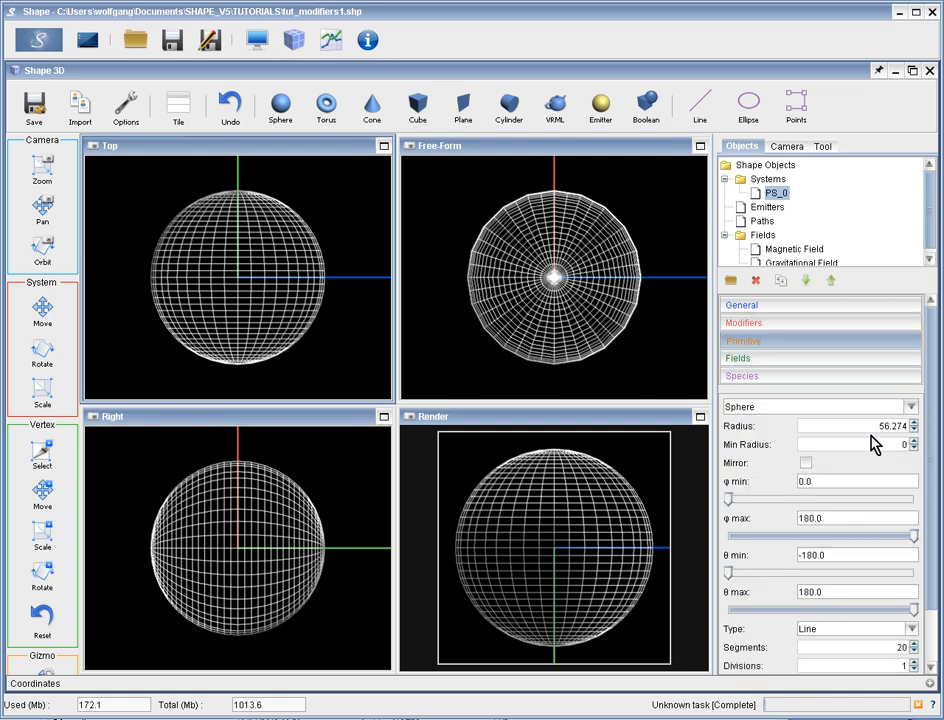
pyautogui.doubleClick(878, 426)
pyautogui.write('60')
pyautogui.press('Return')
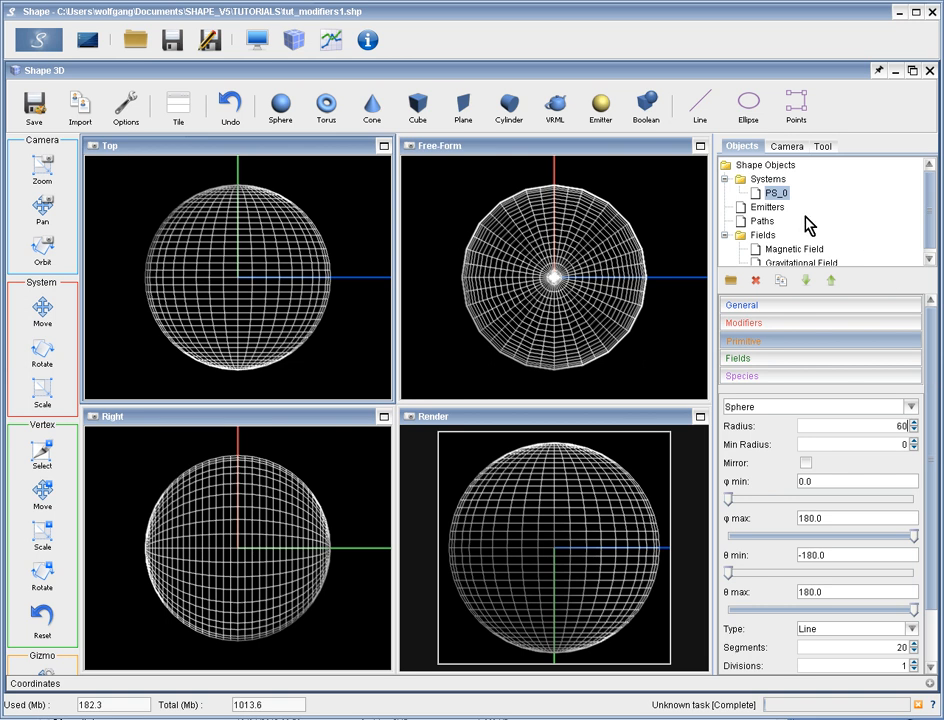
# Rename the sphere's system as bipolar in its general properties
pyautogui.click(785, 307)
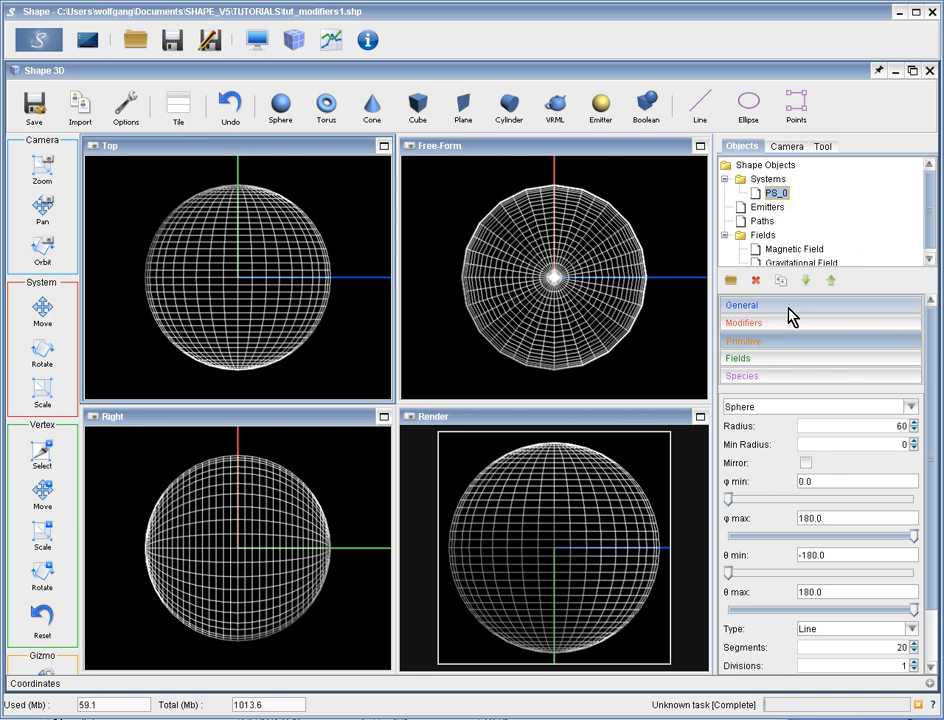
pyautogui.moveTo(824, 405); pyautogui.dragTo(781, 410)
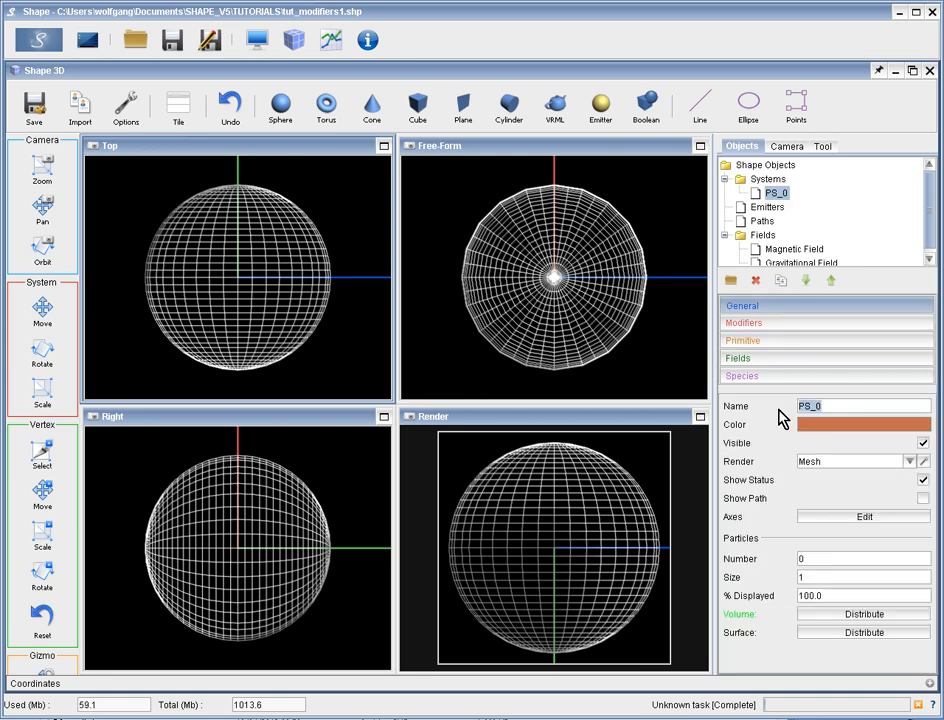
pyautogui.write('sphere')
pyautogui.press('BackSpace')
pyautogui.press('BackSpace')
pyautogui.press('BackSpace')
pyautogui.press('BackSpace')
pyautogui.press('BackSpace')
pyautogui.press('BackSpace')
pyautogui.write('bipolar')
pyautogui.press('Return')
# Add a Squeeze modifier to the bipolar system
pyautogui.click(816, 325)
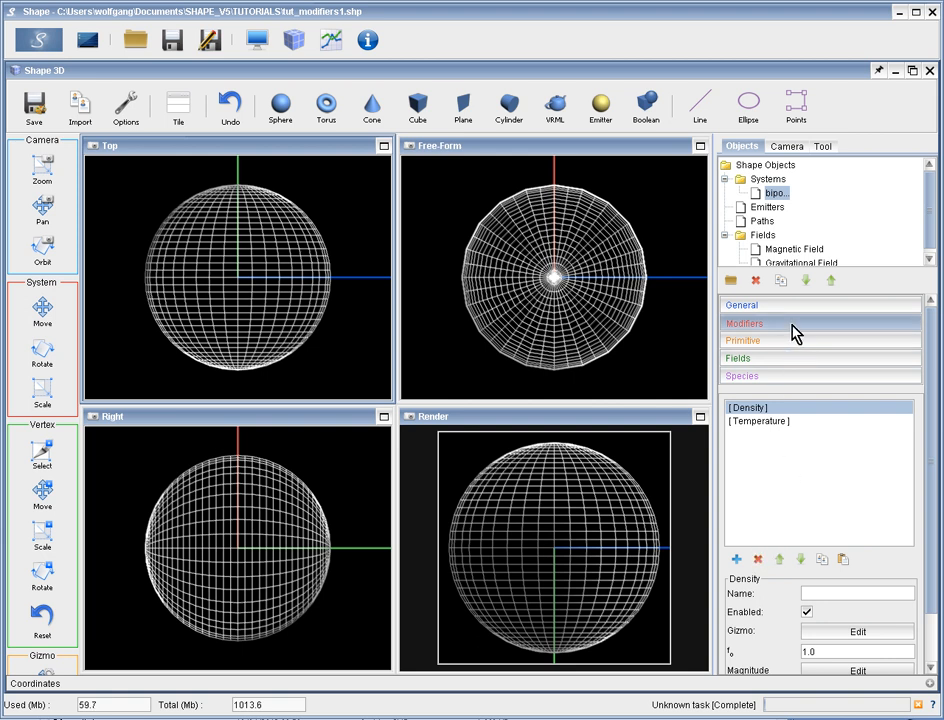
pyautogui.click(736, 558)
pyautogui.moveTo(886, 537); pyautogui.dragTo(886, 606)
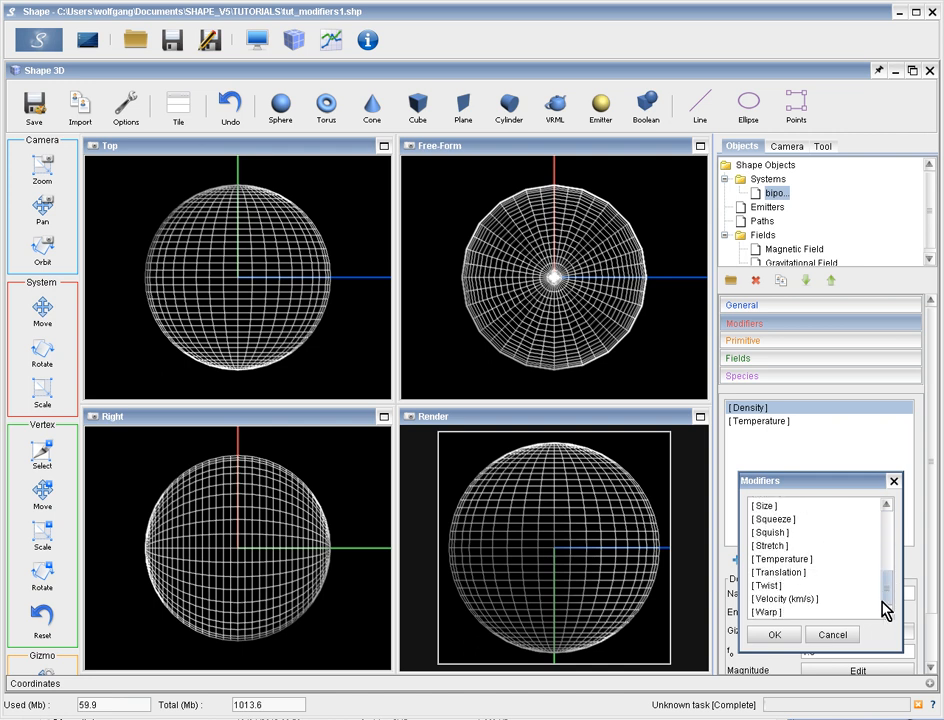
pyautogui.click(775, 520)
pyautogui.click(774, 638)
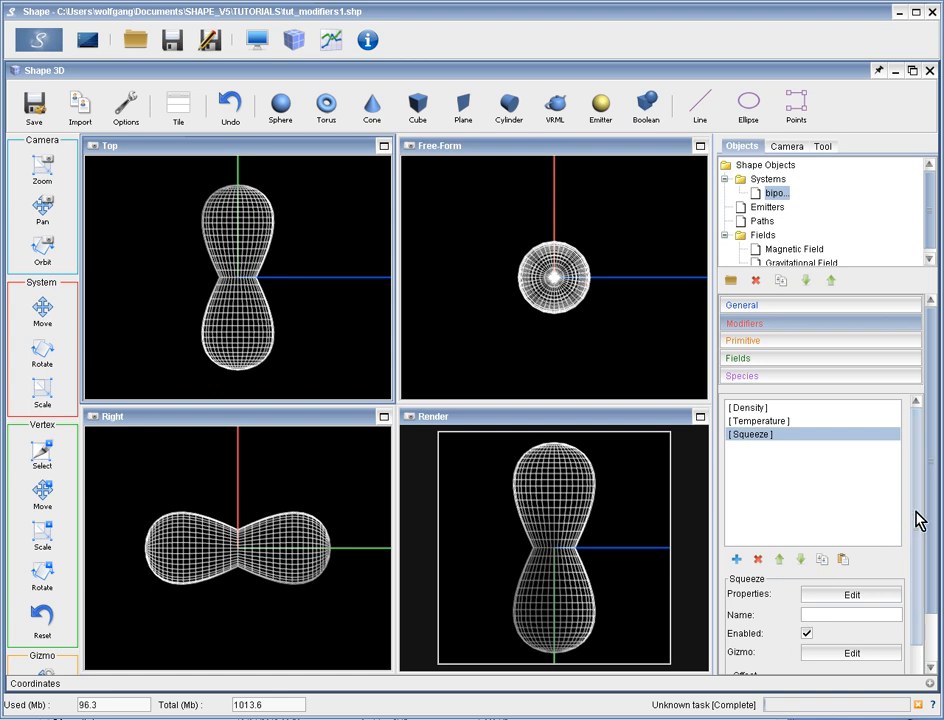
# Review the parameters of the Density, Temperature and Squeeze modifiers one after another
pyautogui.click(750, 410)
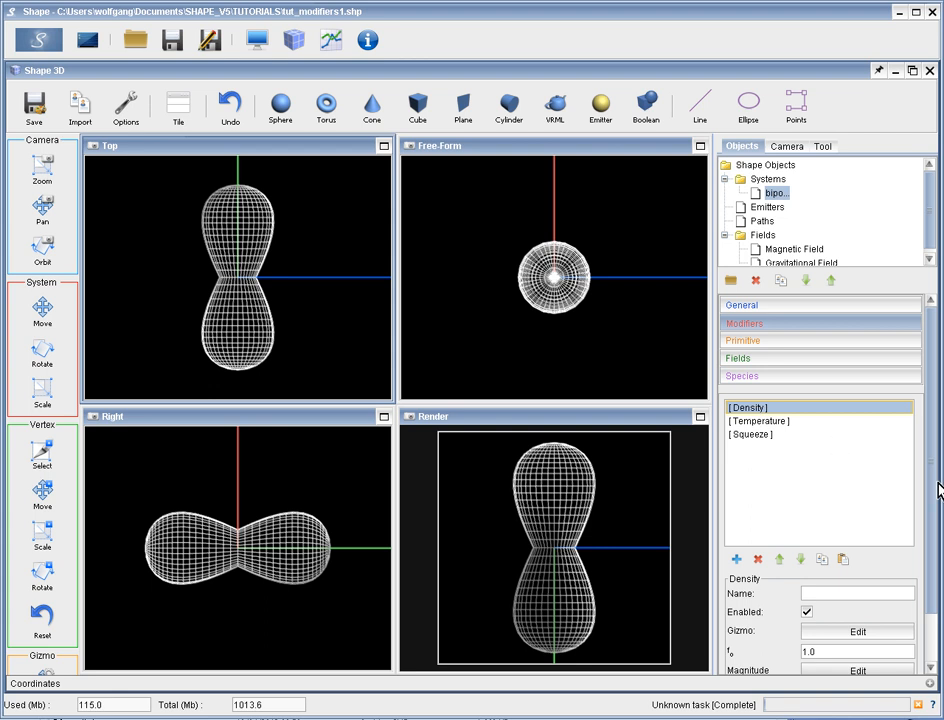
pyautogui.click(754, 421)
pyautogui.click(752, 434)
pyautogui.click(746, 408)
pyautogui.click(751, 421)
pyautogui.click(752, 434)
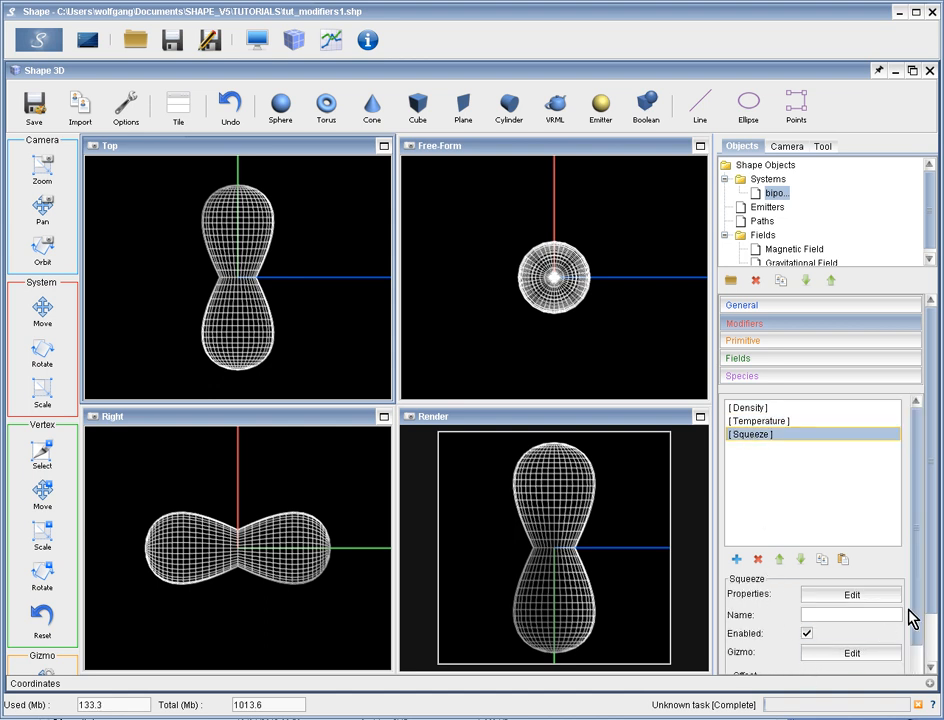
pyautogui.moveTo(917, 614); pyautogui.dragTo(893, 600)
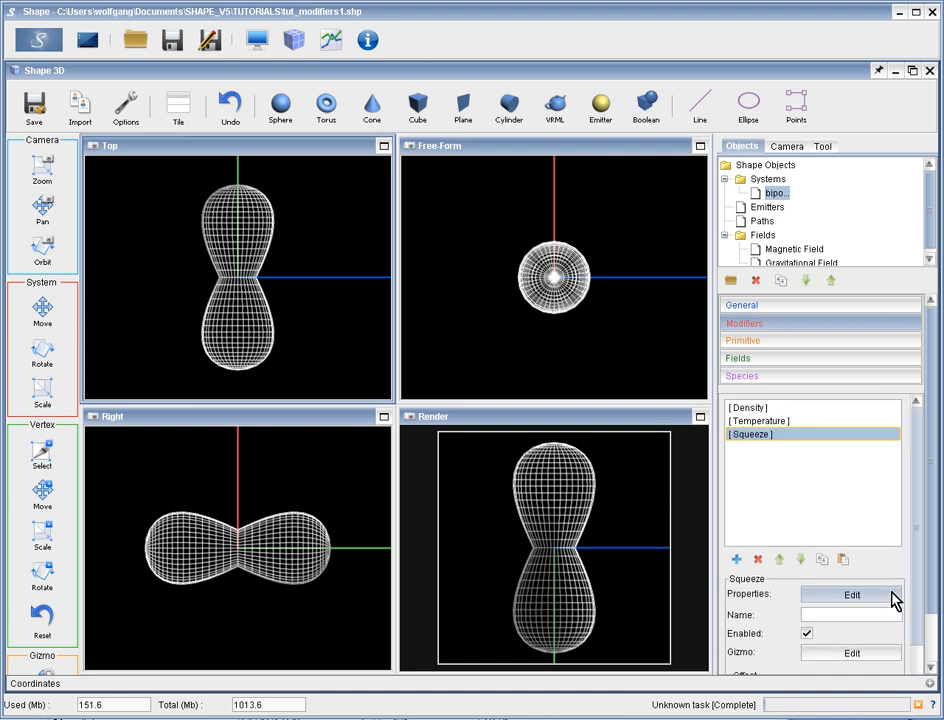
# Inspect the Density modifier's parameters, switching the modifier off and on again
pyautogui.click(752, 409)
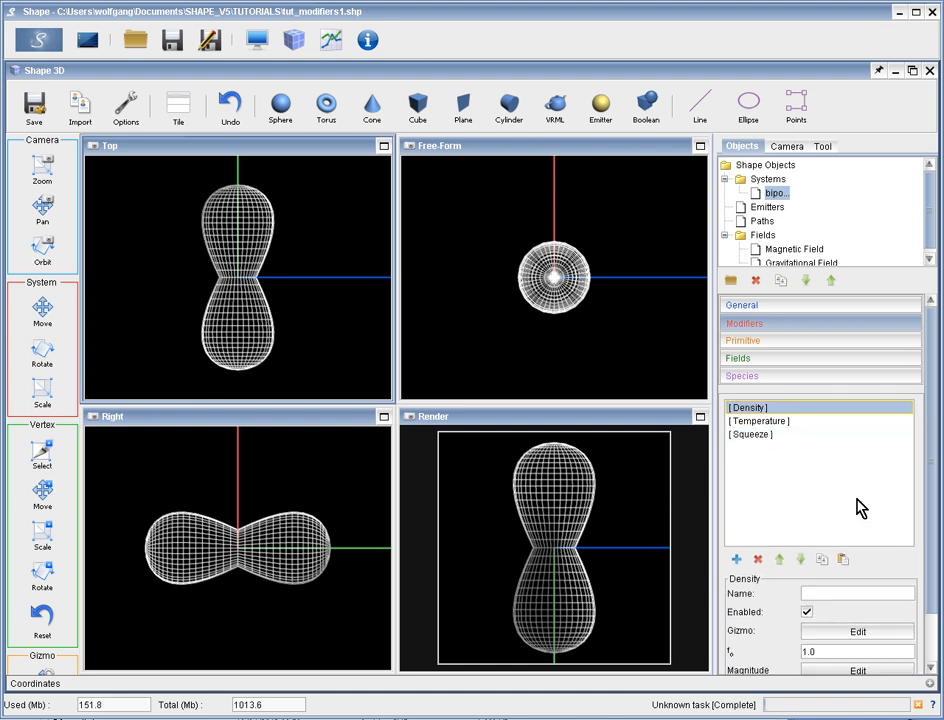
pyautogui.moveTo(933, 533); pyautogui.dragTo(929, 608)
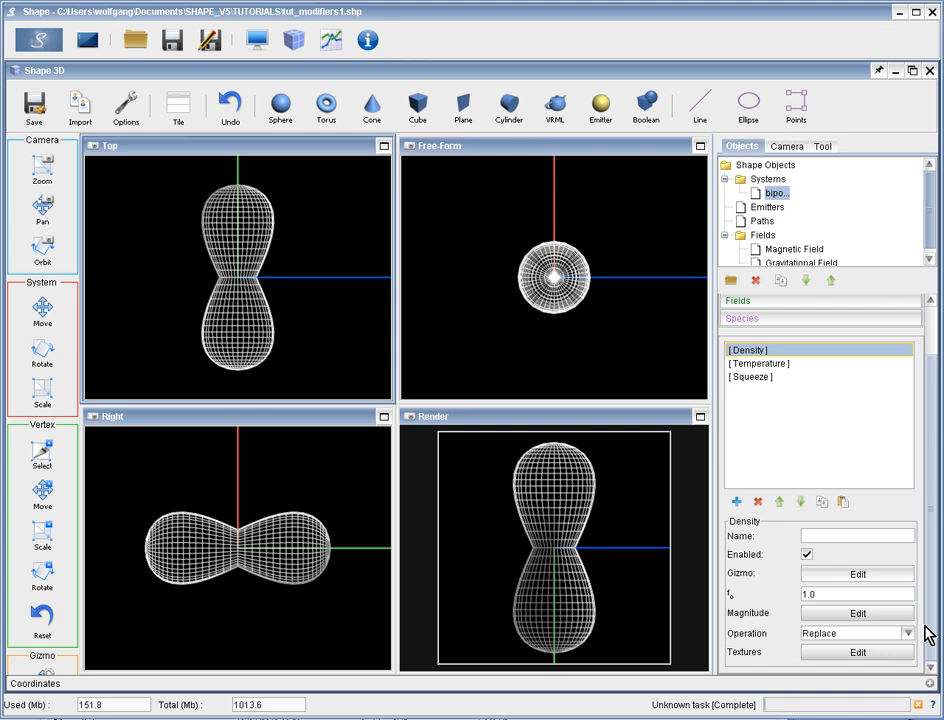
pyautogui.click(839, 535)
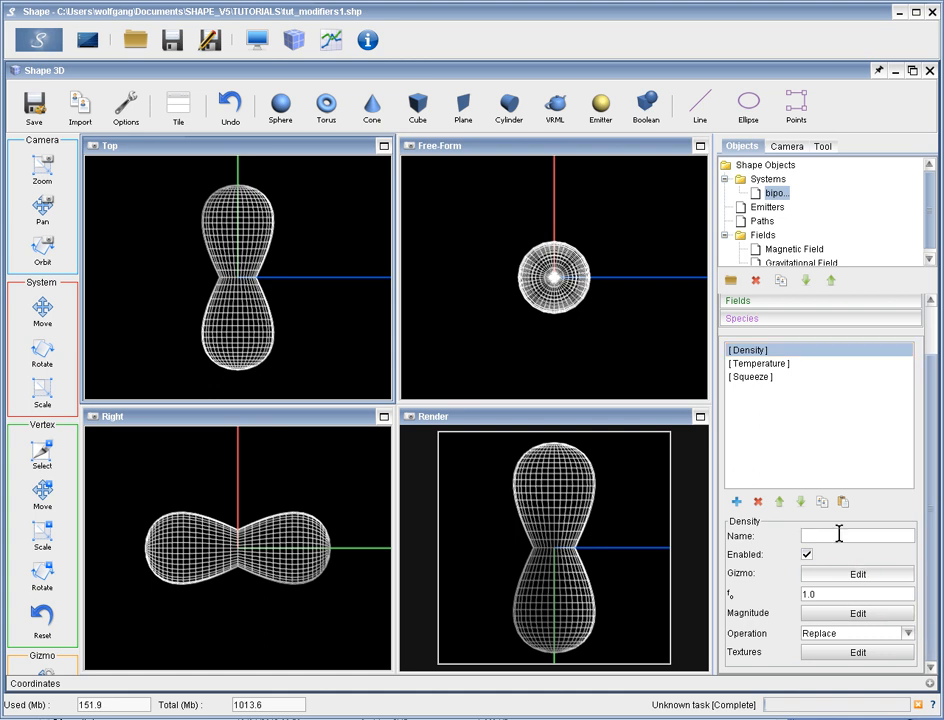
pyautogui.click(809, 556)
pyautogui.click(807, 554)
# Show the Density modifier's gizmo in the views, hide it again and close the gizmo settings
pyautogui.click(866, 583)
pyautogui.moveTo(788, 497); pyautogui.dragTo(272, 231)
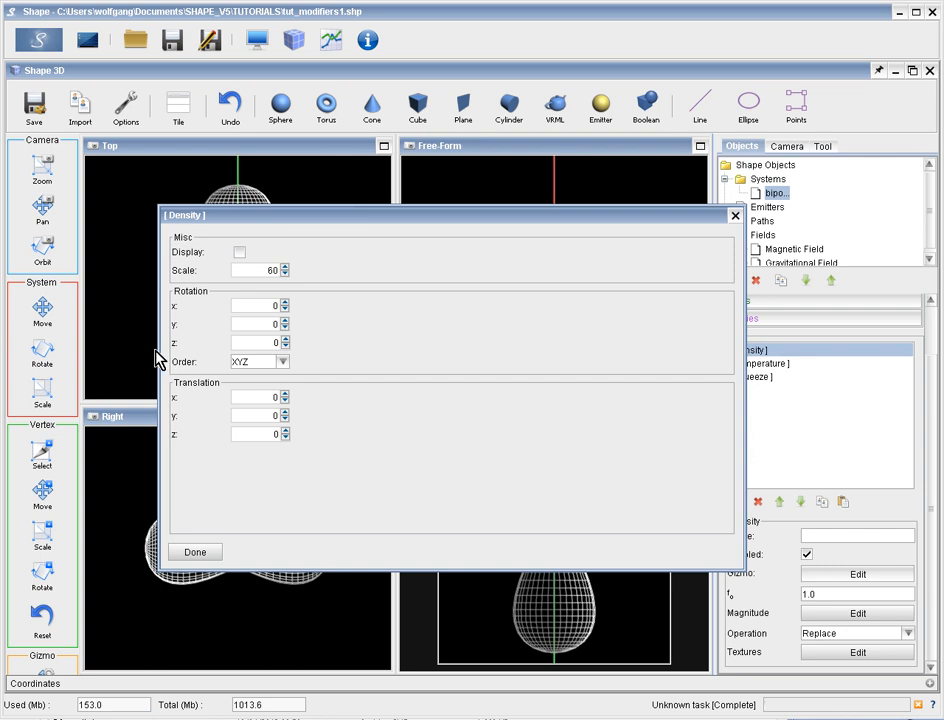
pyautogui.moveTo(160, 351); pyautogui.dragTo(526, 384)
pyautogui.moveTo(674, 216); pyautogui.dragTo(818, 212)
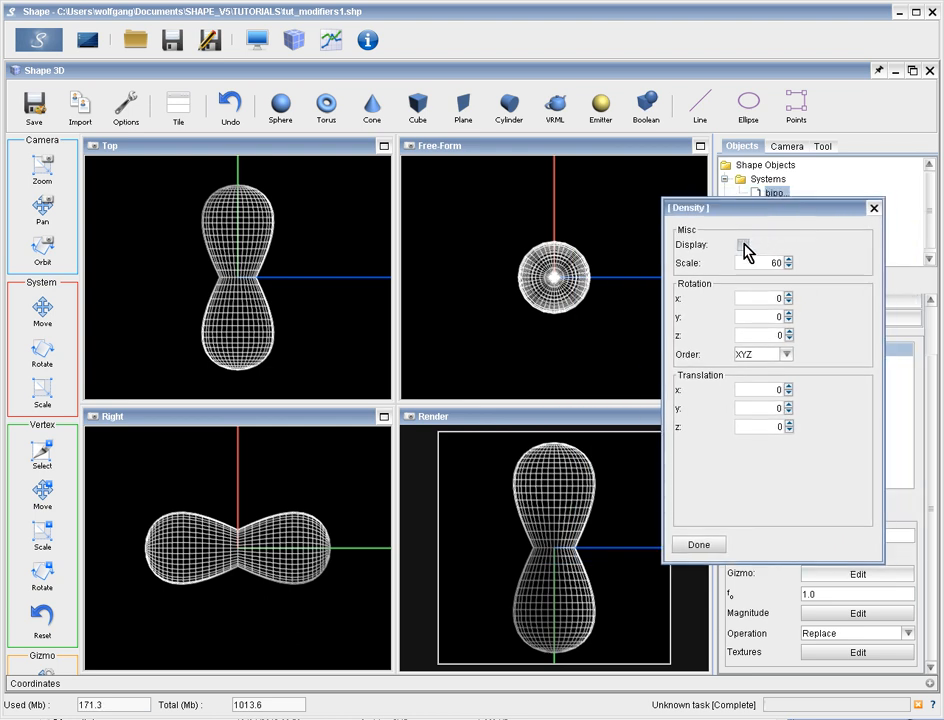
pyautogui.click(743, 245)
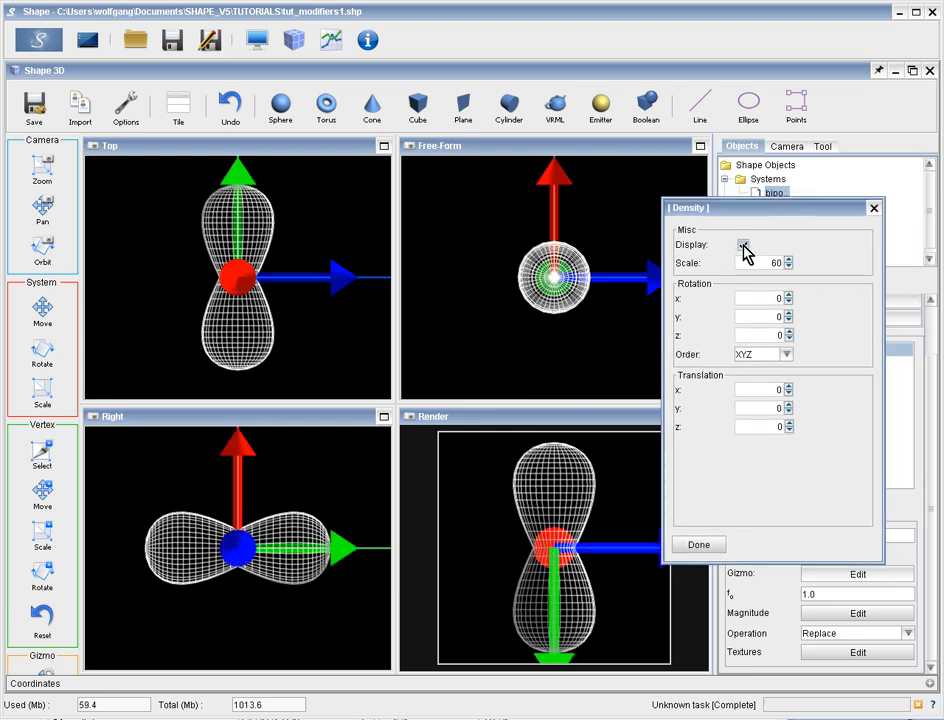
pyautogui.click(743, 245)
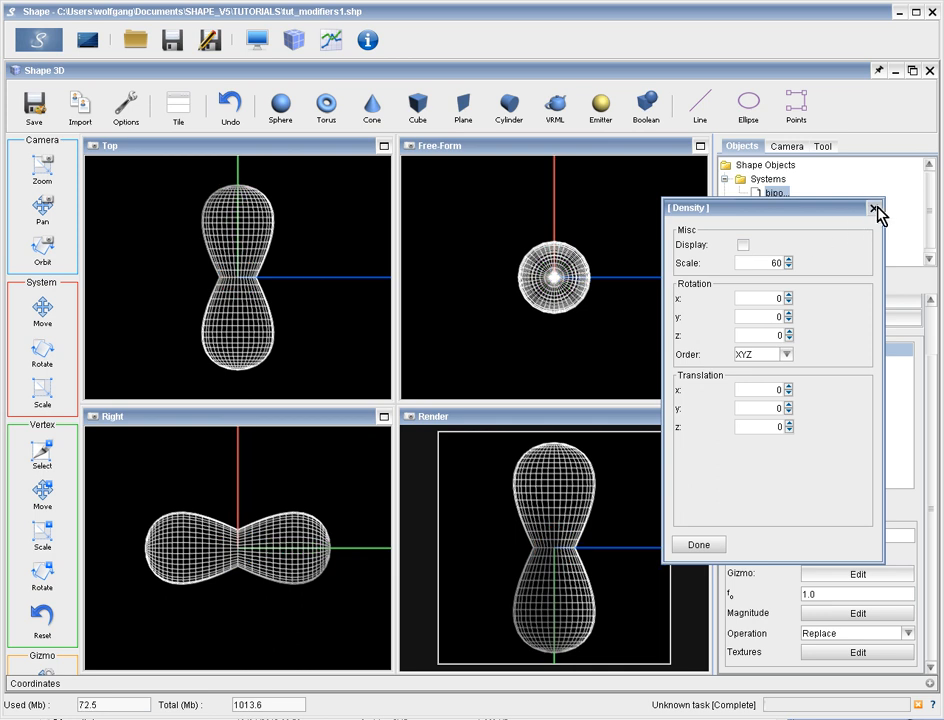
pyautogui.click(874, 208)
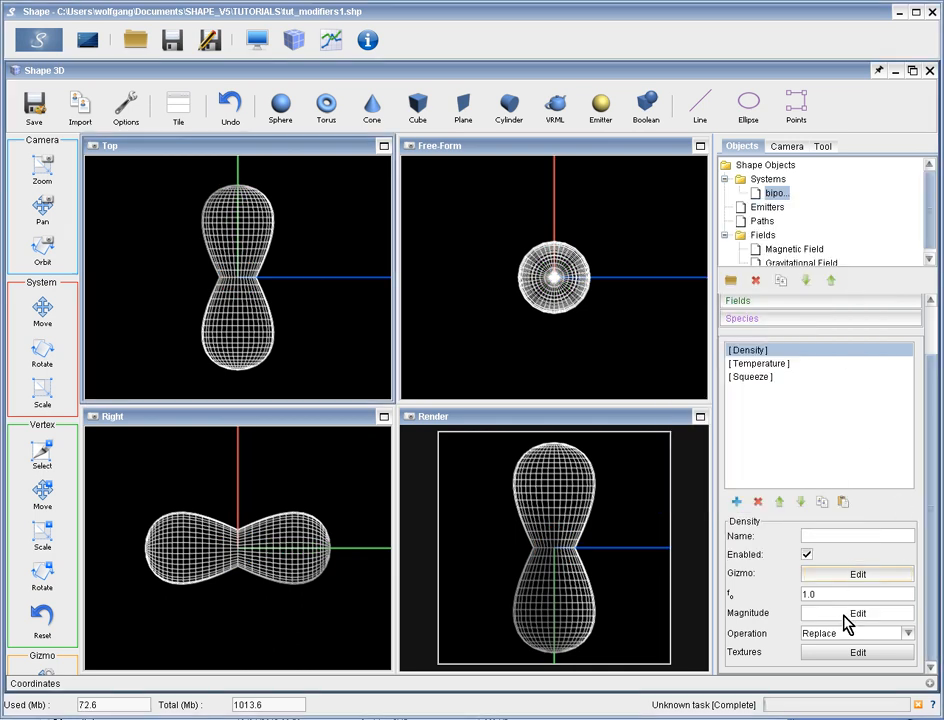
# Open the Density modifier's magnitude settings and keep the mode on Quick
pyautogui.moveTo(818, 594); pyautogui.dragTo(794, 594)
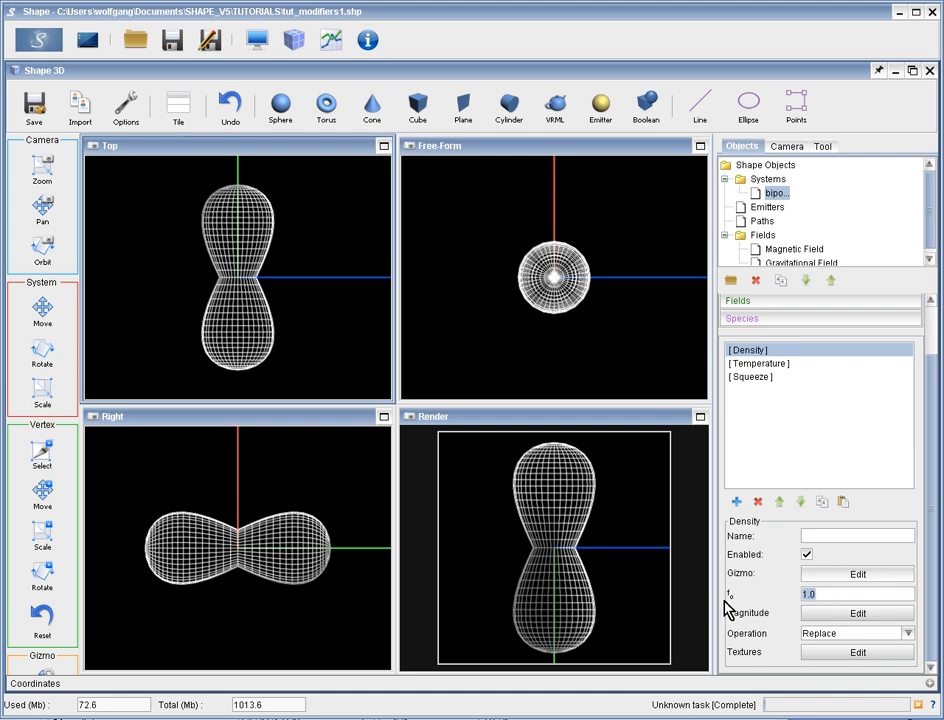
pyautogui.click(818, 594)
pyautogui.moveTo(818, 594); pyautogui.dragTo(797, 594)
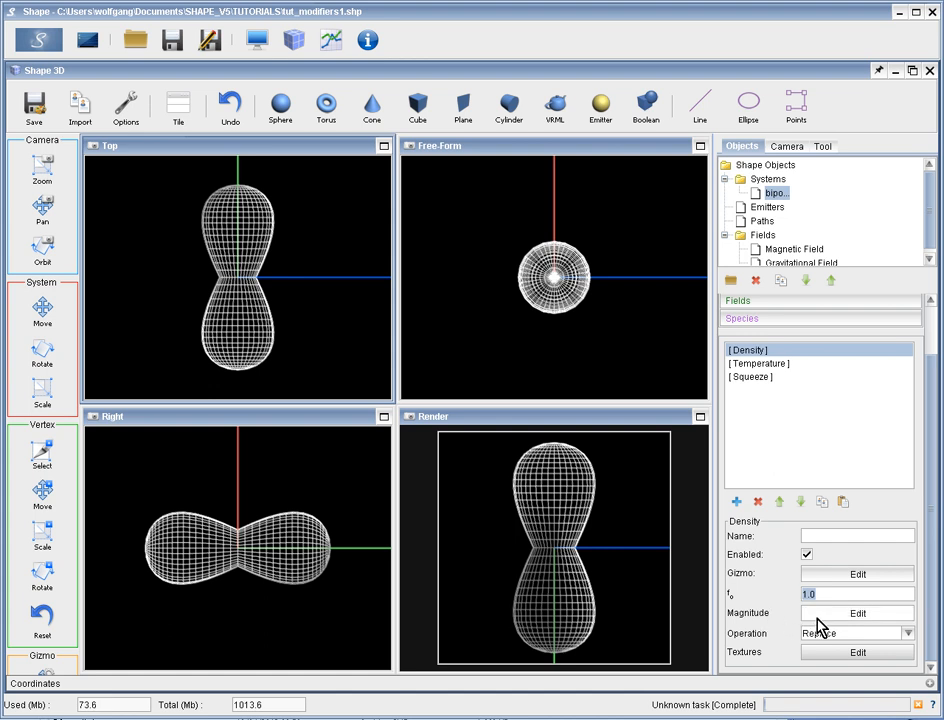
pyautogui.click(817, 617)
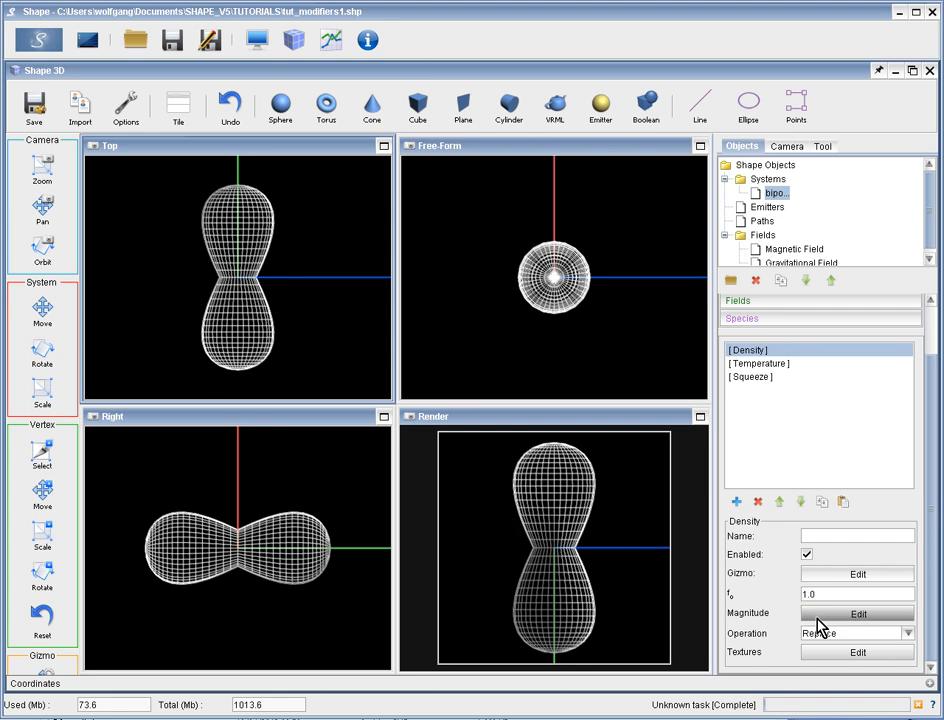
pyautogui.moveTo(659, 447); pyautogui.dragTo(669, 164)
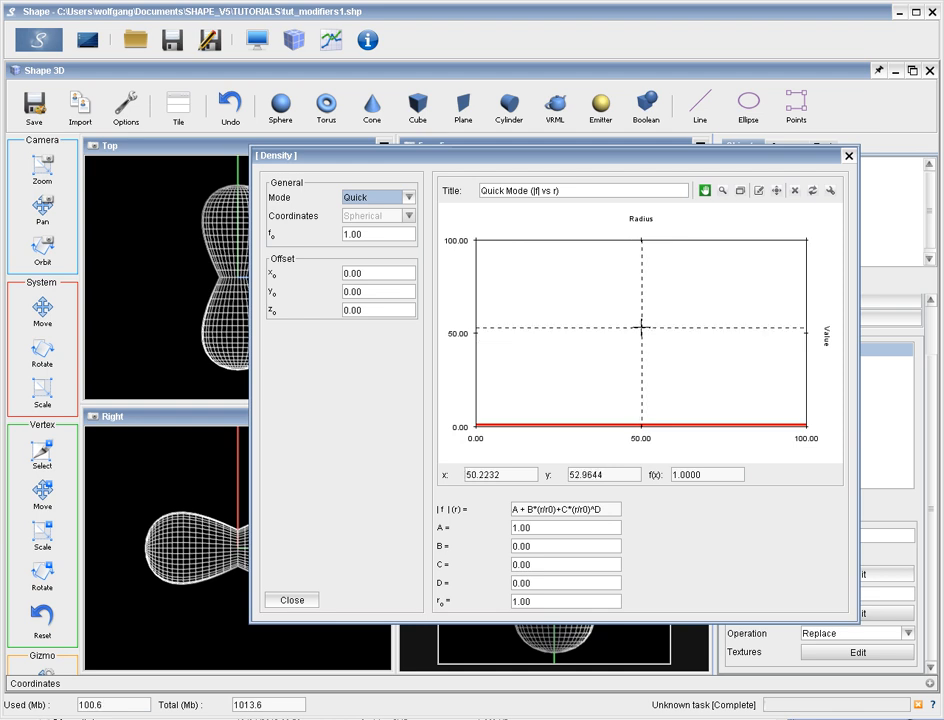
pyautogui.click(352, 233)
pyautogui.doubleClick(352, 233)
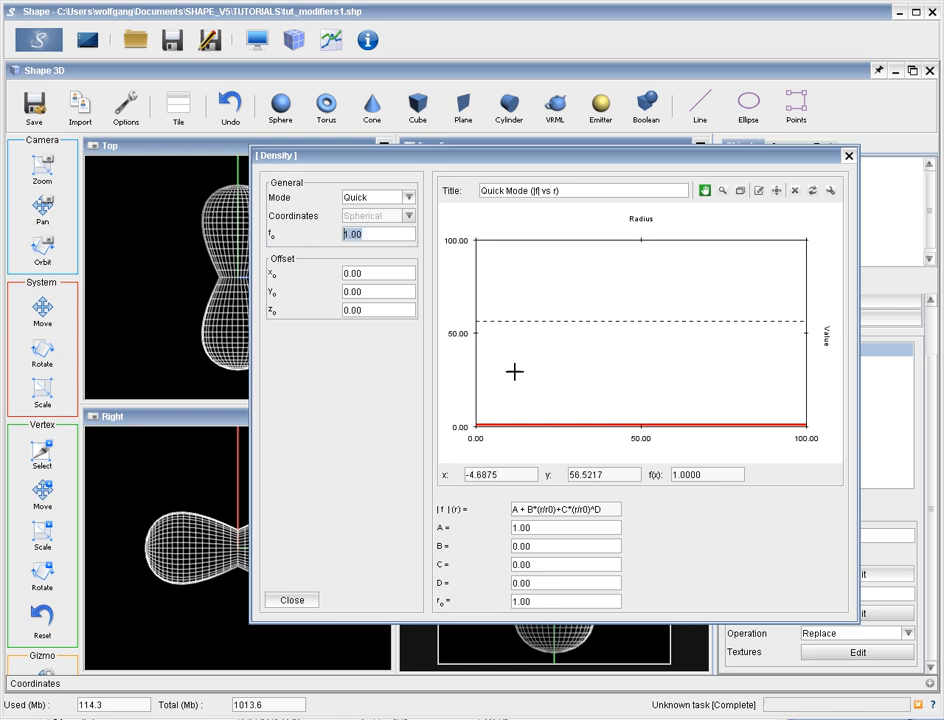
pyautogui.click(409, 200)
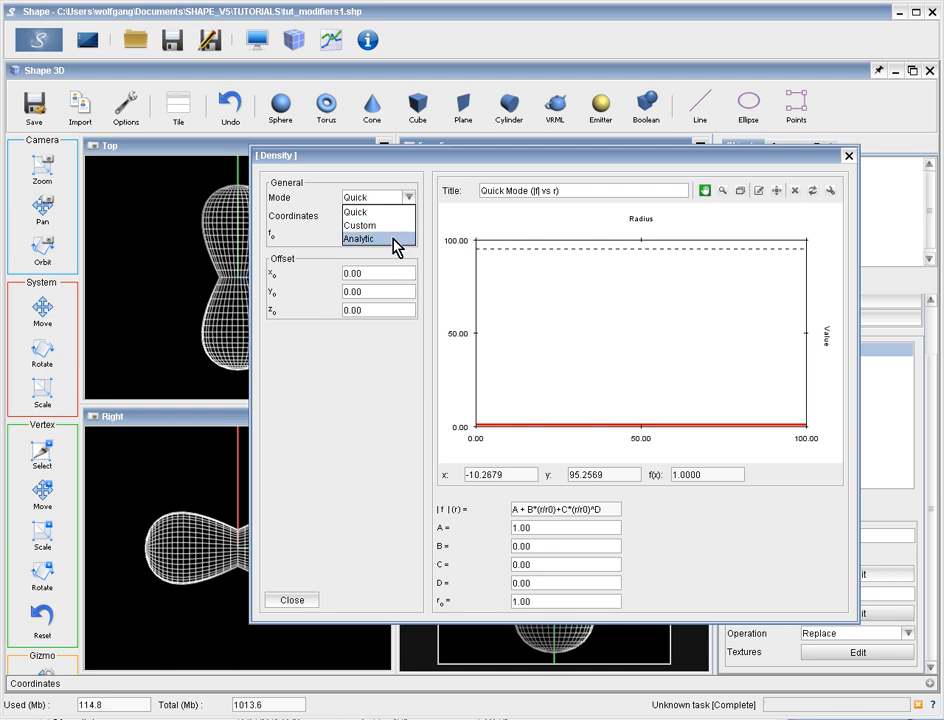
pyautogui.click(386, 213)
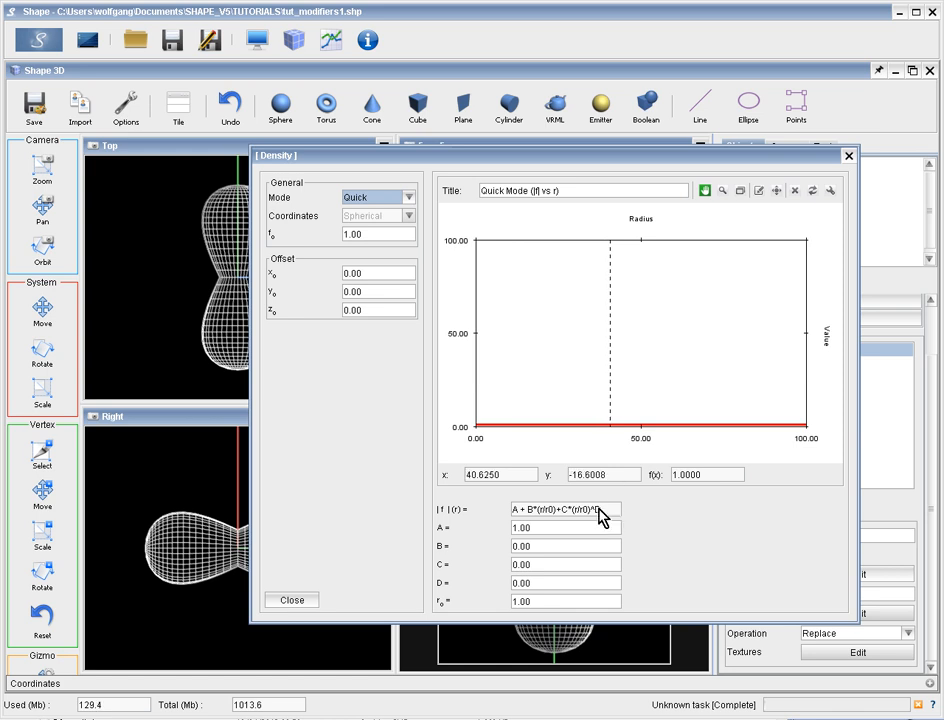
# Examine the Quick mode's radial function formula and its coefficients A, B and r0
pyautogui.moveTo(605, 516); pyautogui.dragTo(512, 516)
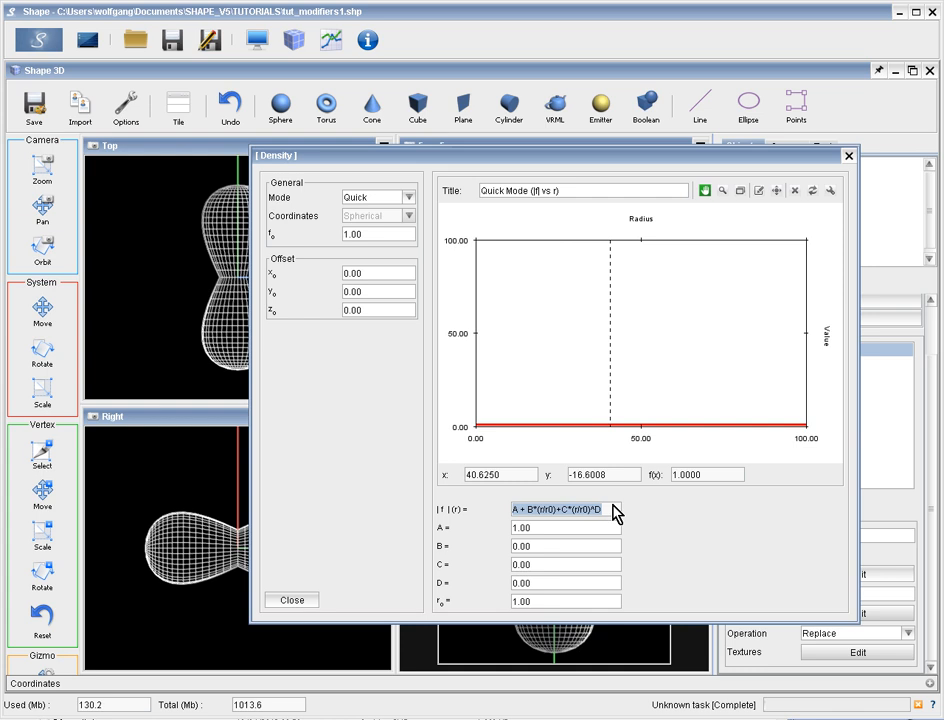
pyautogui.click(524, 515)
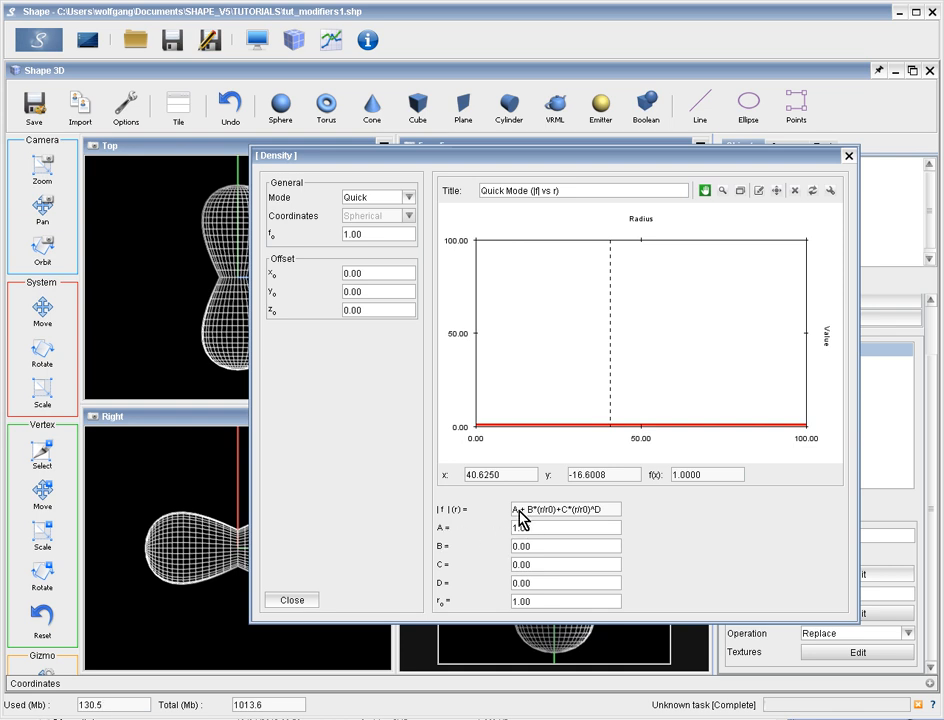
pyautogui.doubleClick(535, 530)
pyautogui.click(530, 512)
pyautogui.moveTo(551, 521); pyautogui.dragTo(555, 522)
pyautogui.click(533, 527)
pyautogui.doubleClick(533, 551)
pyautogui.click(539, 602)
pyautogui.moveTo(539, 602); pyautogui.dragTo(514, 601)
# Define a linear density function by setting A to 0, B to 50 and r0 to 60
pyautogui.moveTo(528, 528); pyautogui.dragTo(502, 532)
pyautogui.write('0')
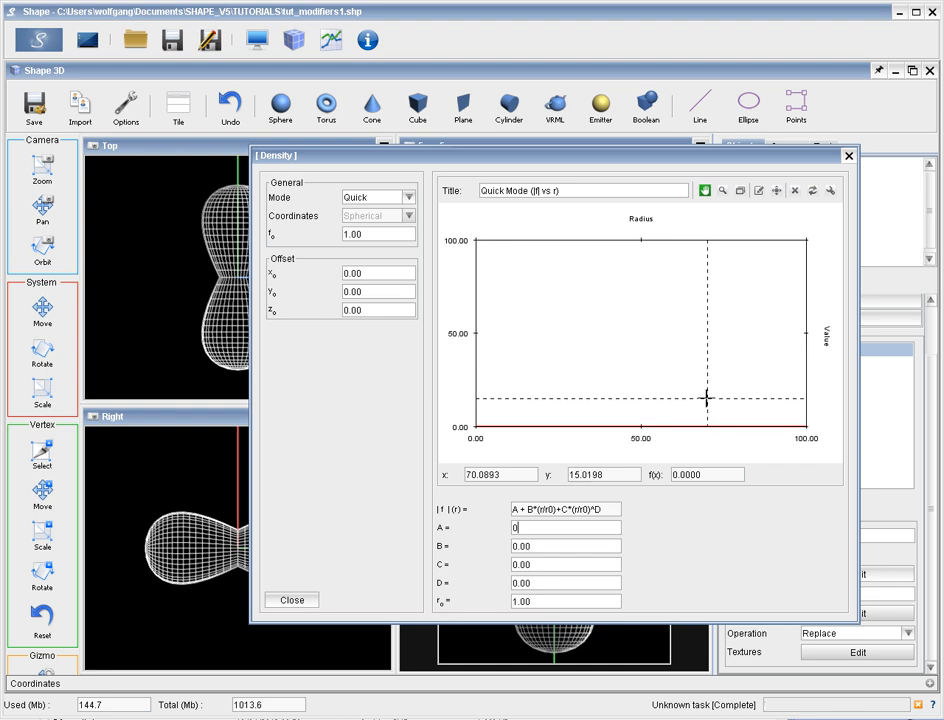
pyautogui.moveTo(534, 547); pyautogui.dragTo(480, 557)
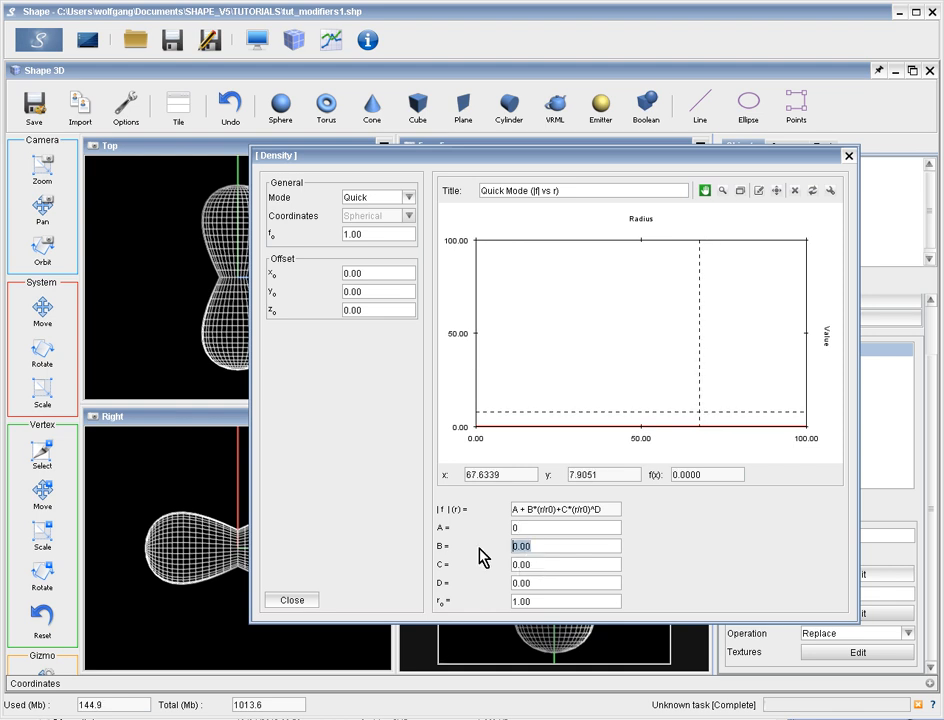
pyautogui.write('50')
pyautogui.moveTo(529, 598); pyautogui.dragTo(495, 608)
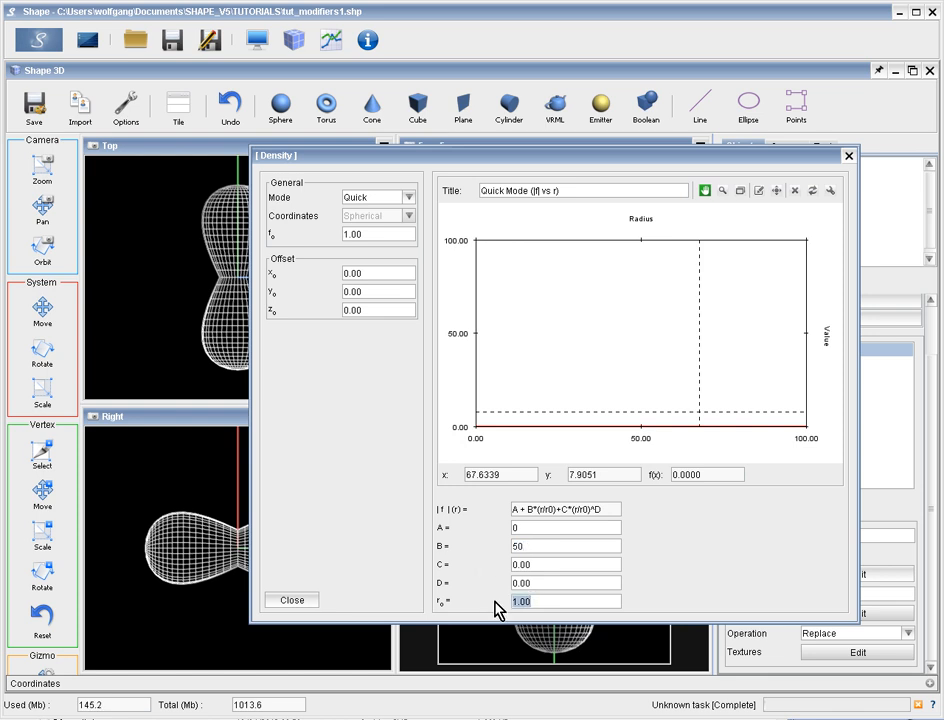
pyautogui.write('60')
pyautogui.press('Return')
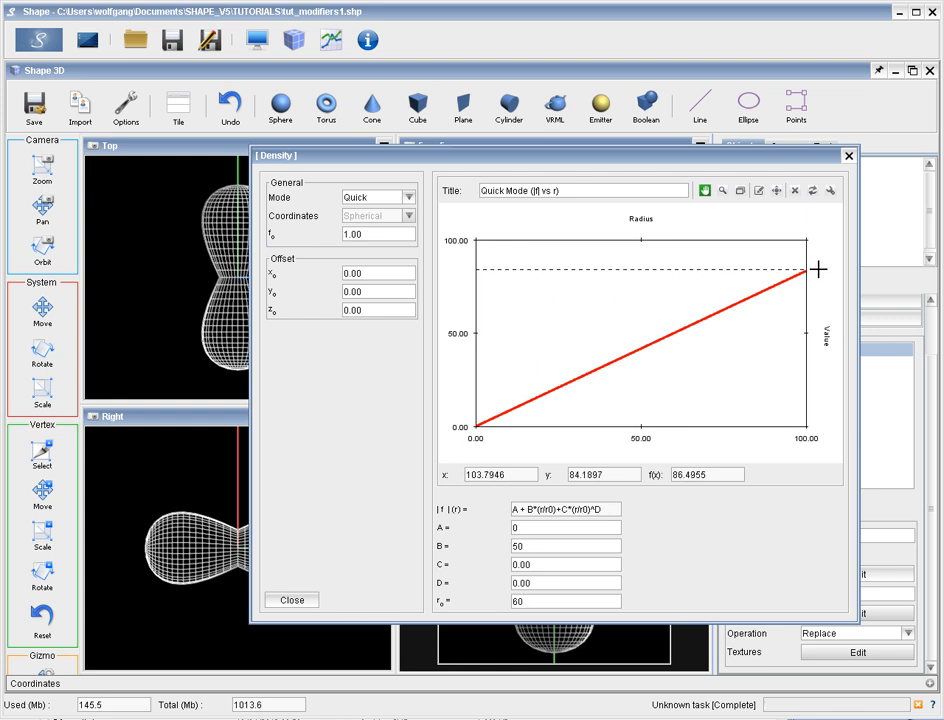
# Add a quadratic term to the density function by setting C to 10 and D to 2
pyautogui.doubleClick(531, 564)
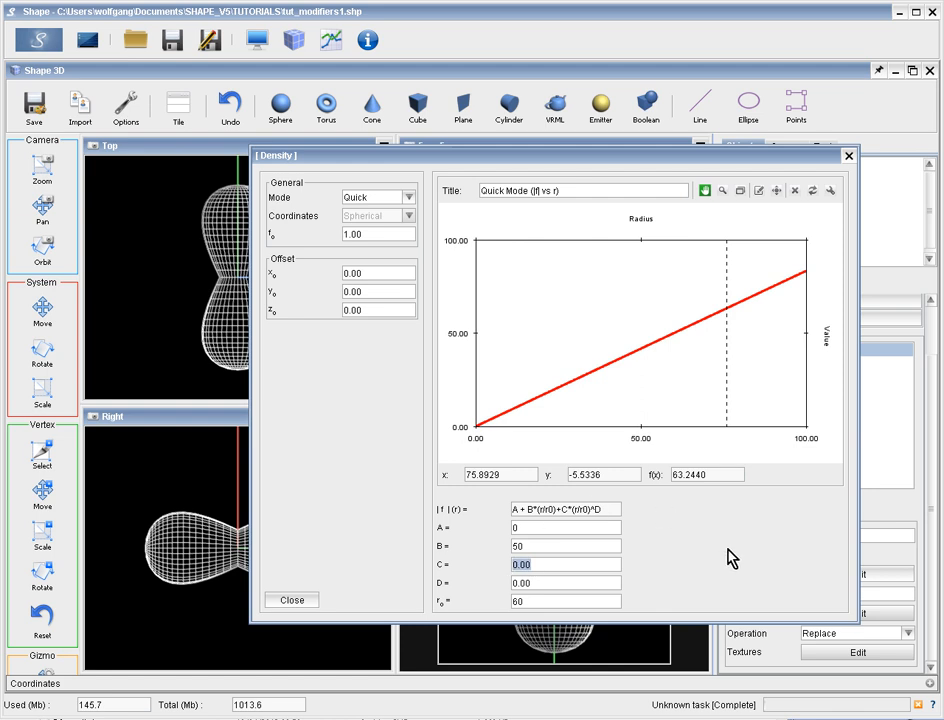
pyautogui.write('10')
pyautogui.doubleClick(516, 586)
pyautogui.write('2')
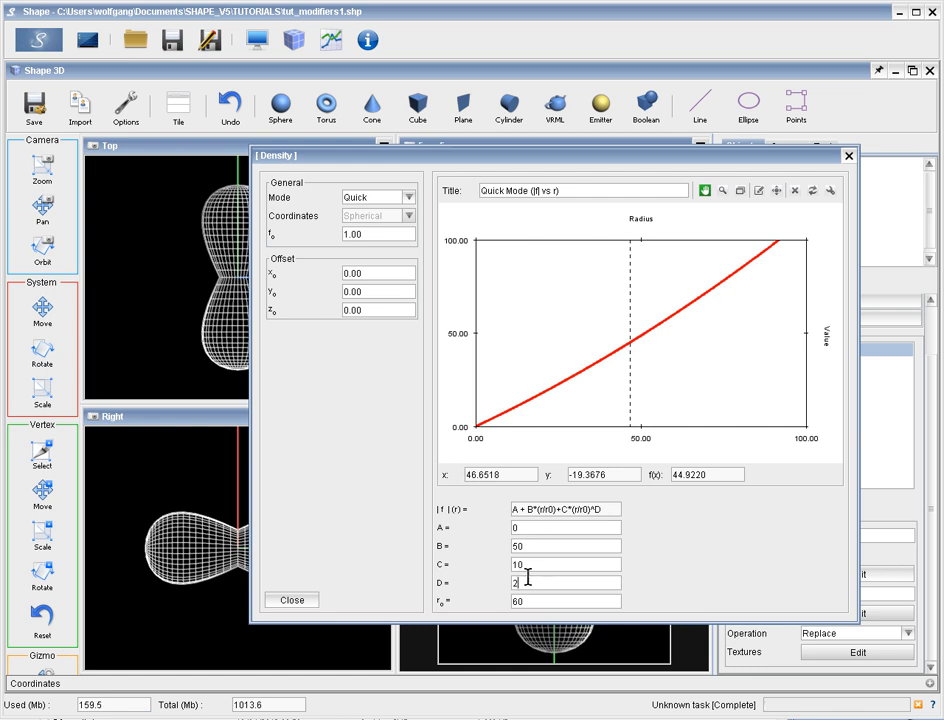
# Turn the density function into an inverse-square law by setting D to -2 and B to 0
pyautogui.doubleClick(541, 582)
pyautogui.click(514, 582)
pyautogui.write('-')
pyautogui.press('Return')
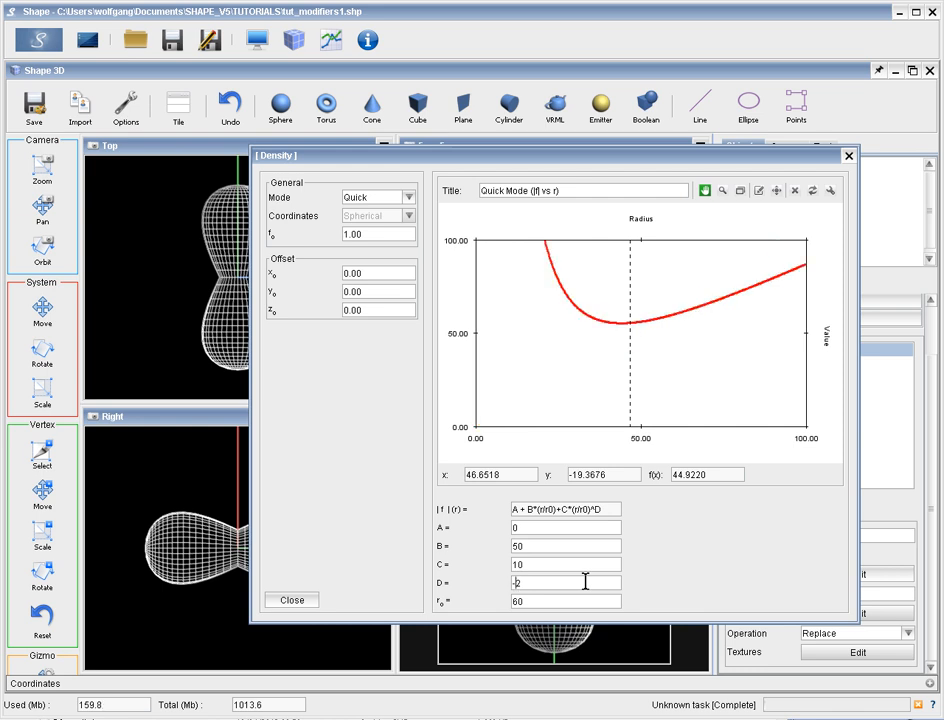
pyautogui.doubleClick(517, 546)
pyautogui.write('0')
pyautogui.press('Return')
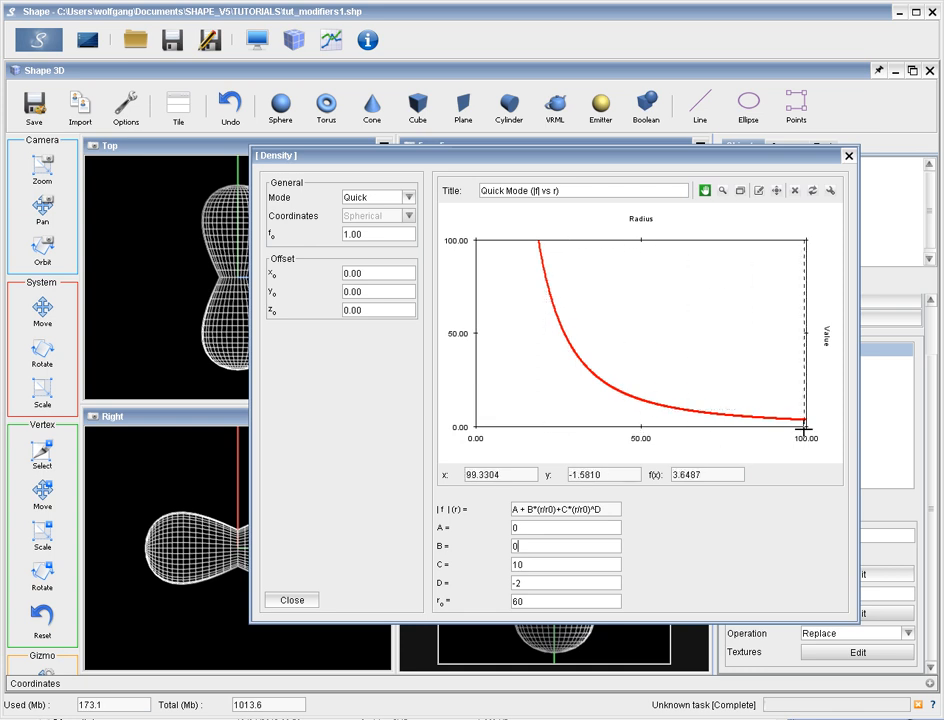
# Change the density mode to Custom and display the component functions for θ and φ
pyautogui.click(410, 199)
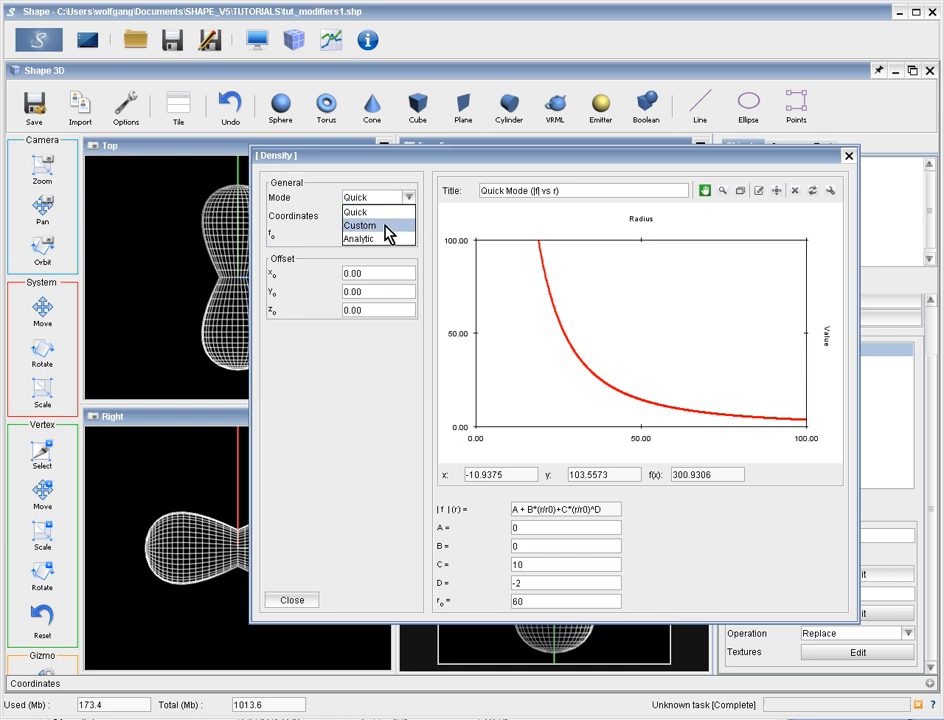
pyautogui.click(386, 228)
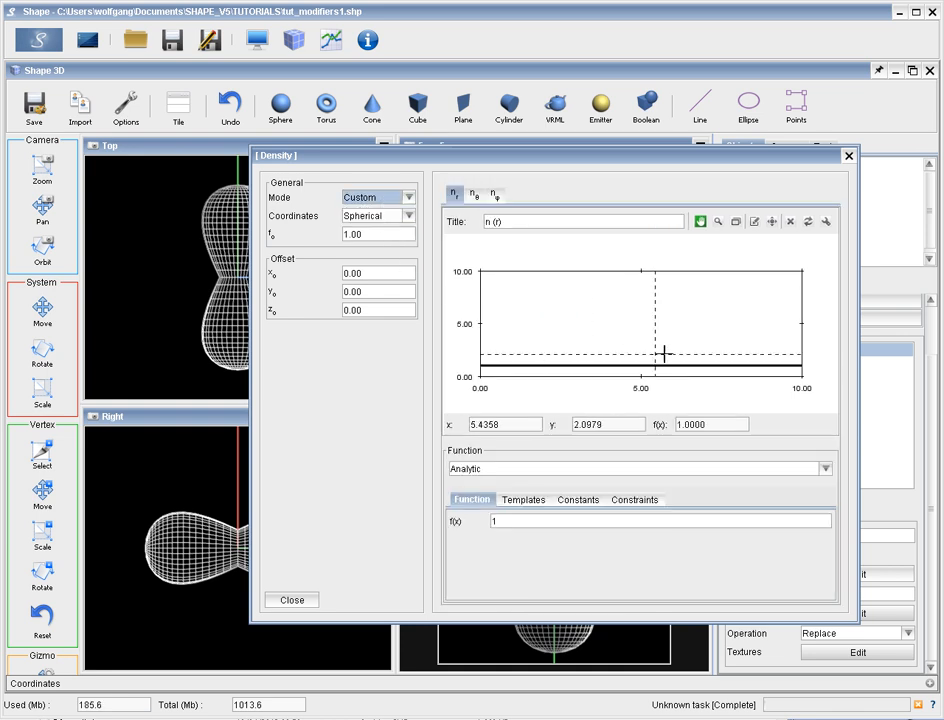
pyautogui.click(474, 196)
pyautogui.click(498, 197)
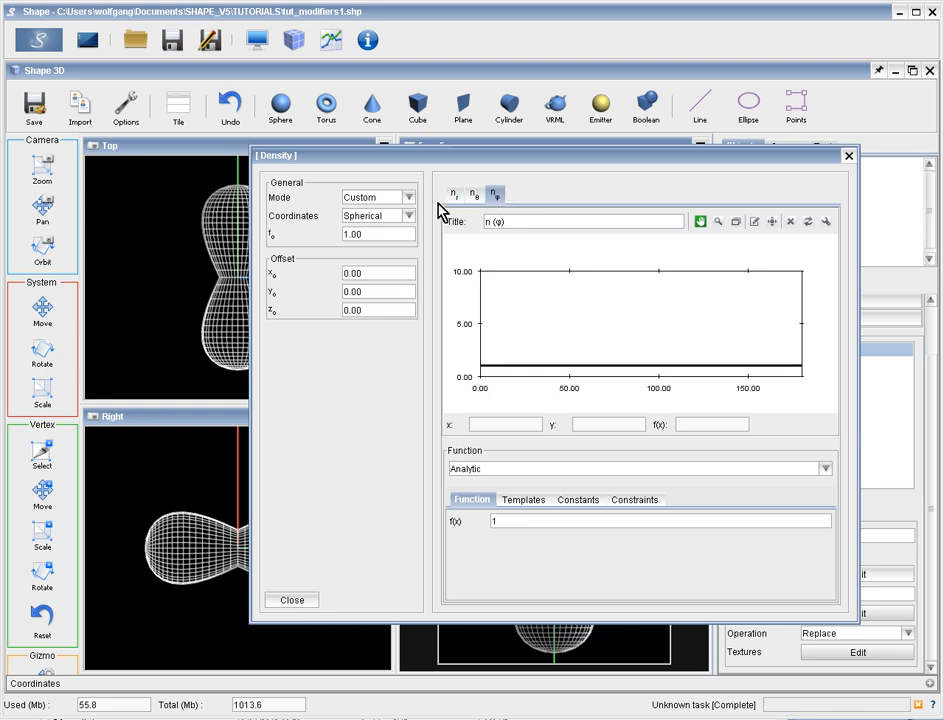
# Try the Cartesian coordinate system for the density functions and return to Spherical
pyautogui.click(409, 218)
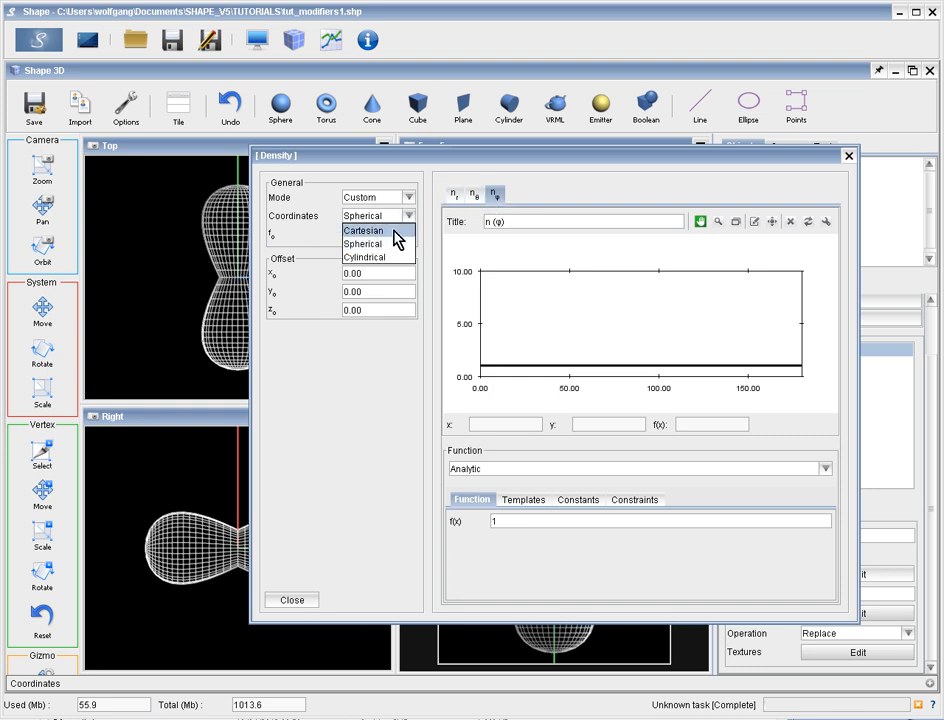
pyautogui.click(393, 231)
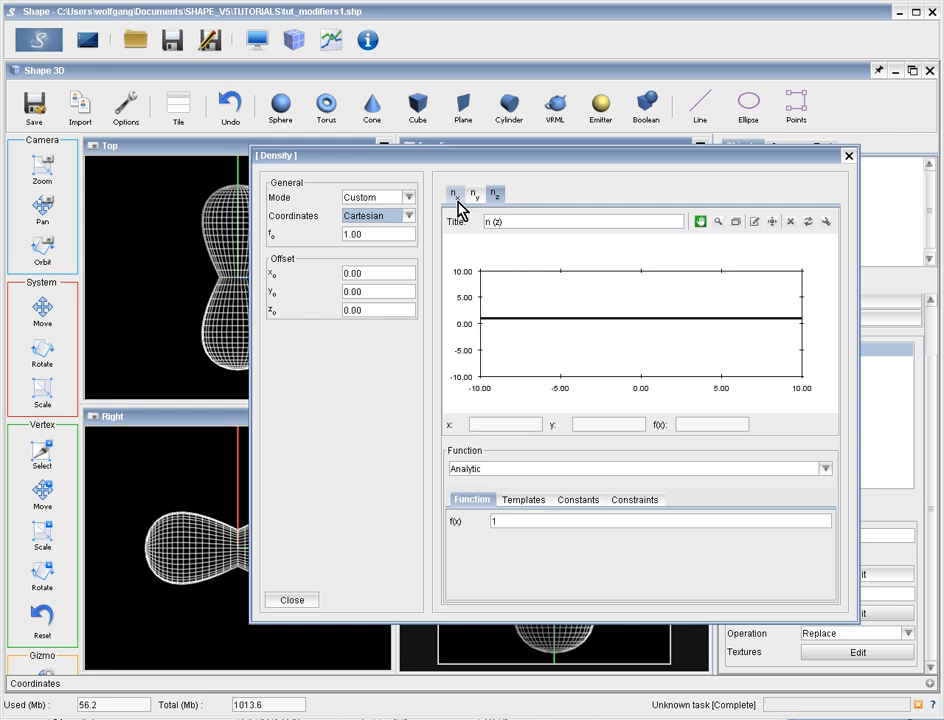
pyautogui.click(409, 218)
pyautogui.click(389, 244)
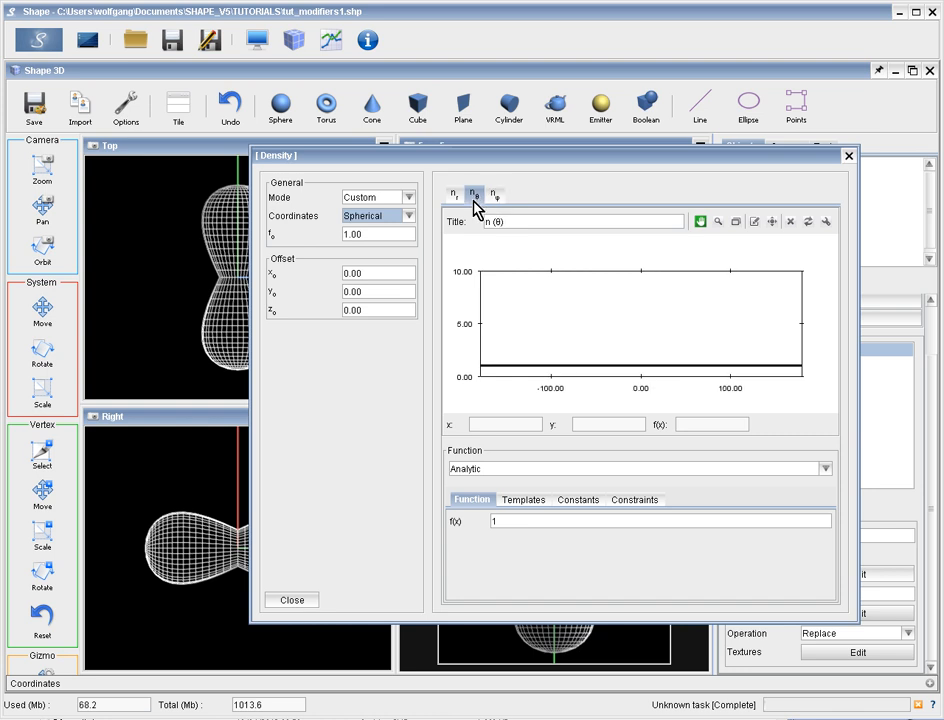
# Set the density coordinates to Cylindrical and display the radial function n(r)
pyautogui.click(475, 198)
pyautogui.click(518, 521)
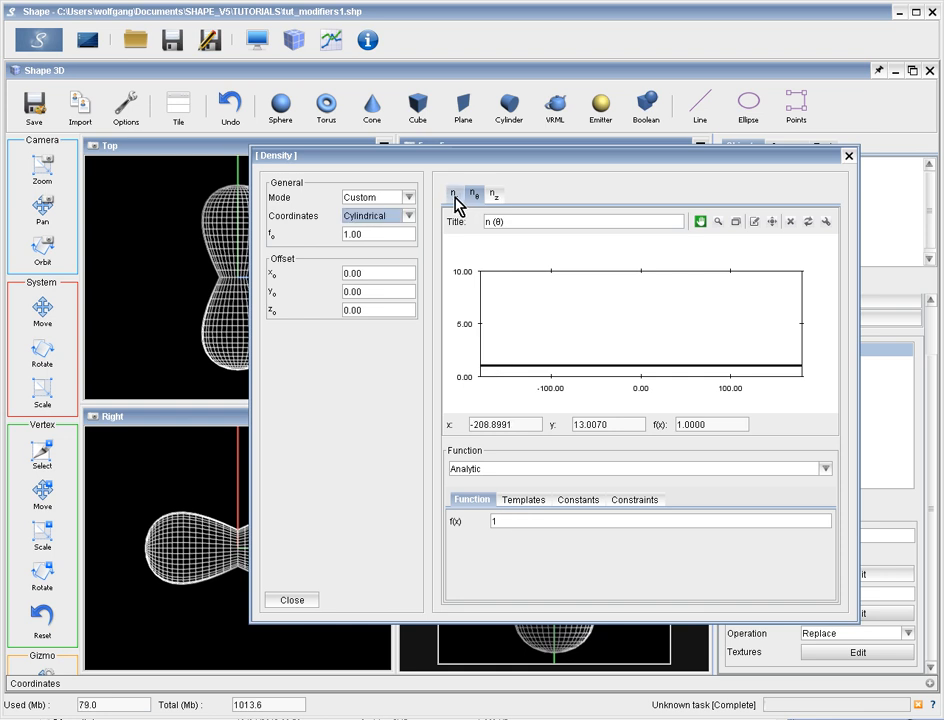
pyautogui.click(456, 199)
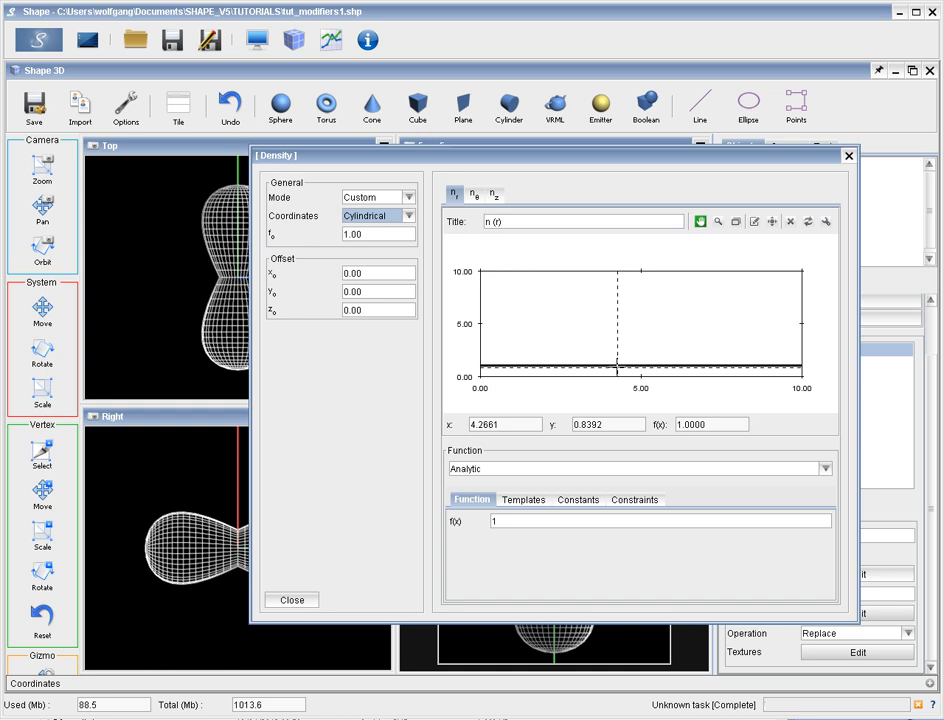
# Set the function type of the radial density n(r) to Point
pyautogui.click(581, 468)
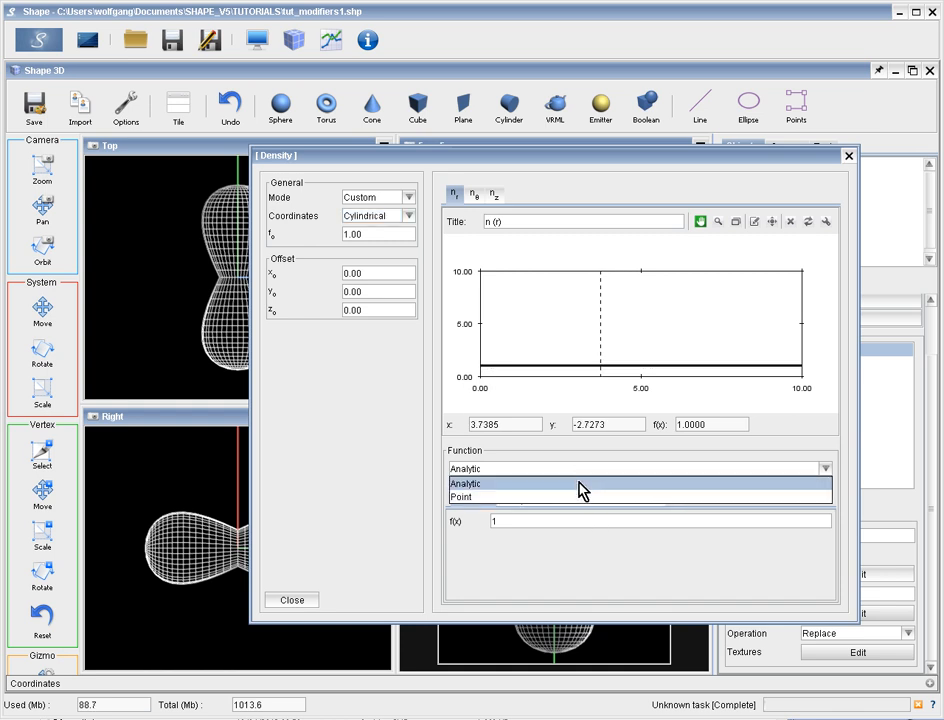
pyautogui.click(581, 485)
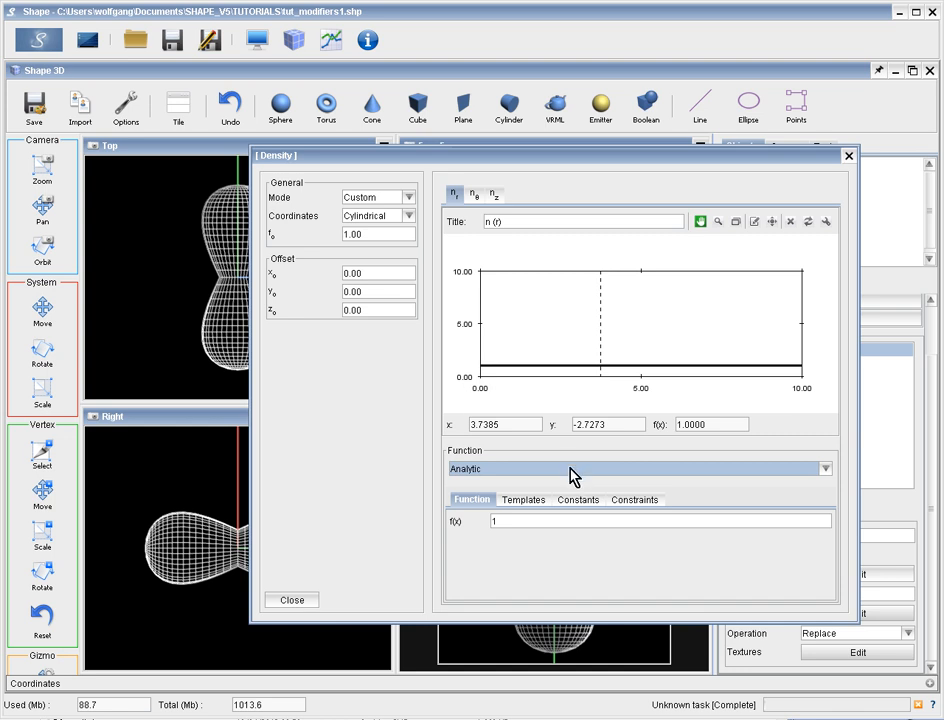
pyautogui.click(573, 477)
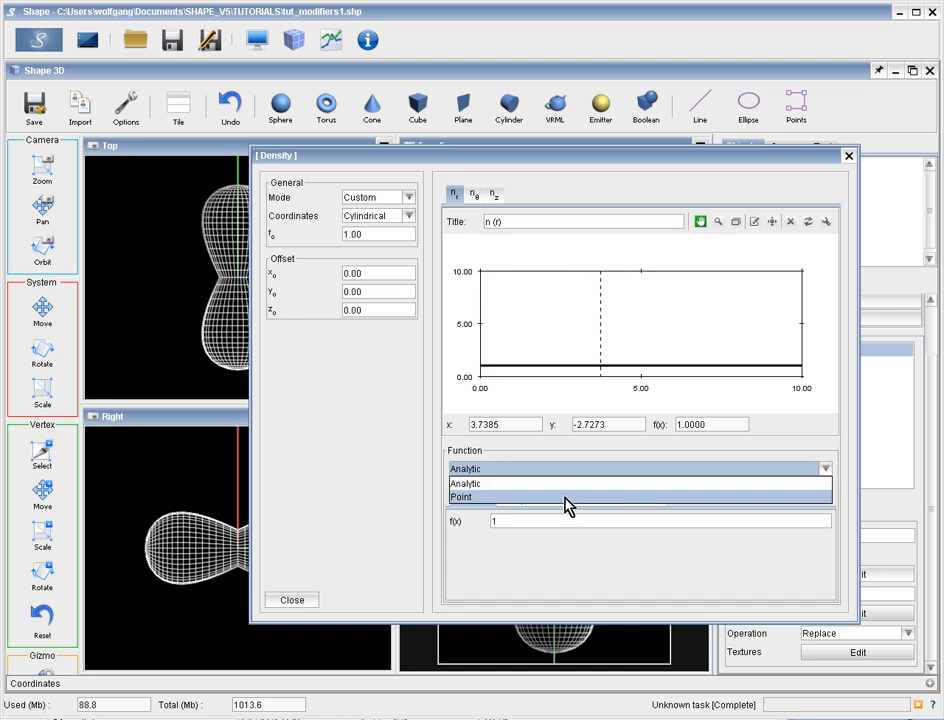
pyautogui.click(565, 505)
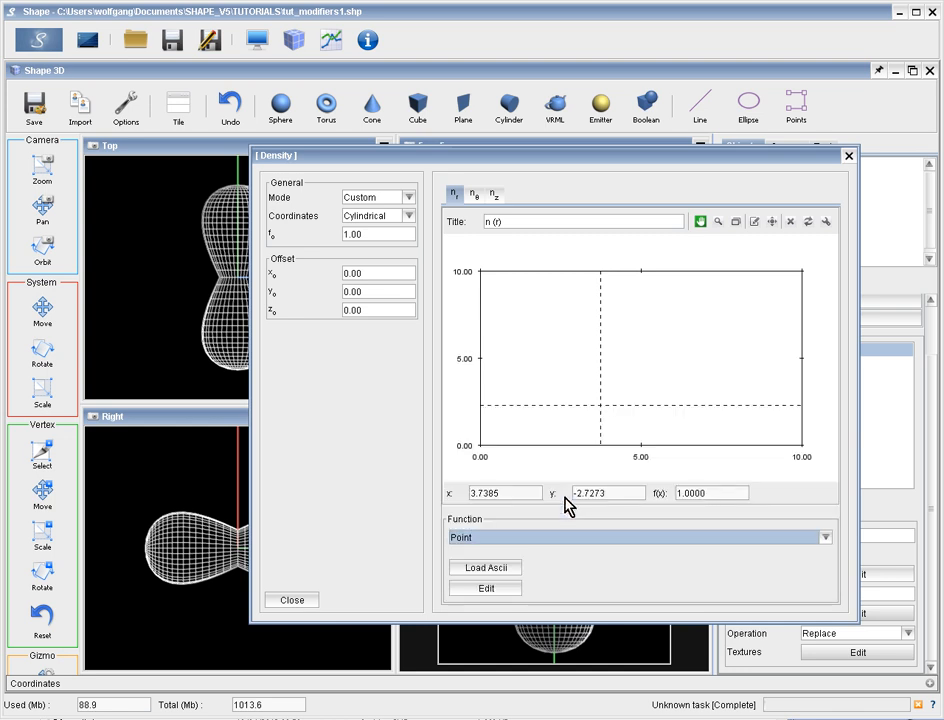
# Add three points to n(r) at about (0.2, 2.5), (4.8, 5.1) and (14.5, 1.0), and fit the plot range to them
pyautogui.rightClick(484, 411)
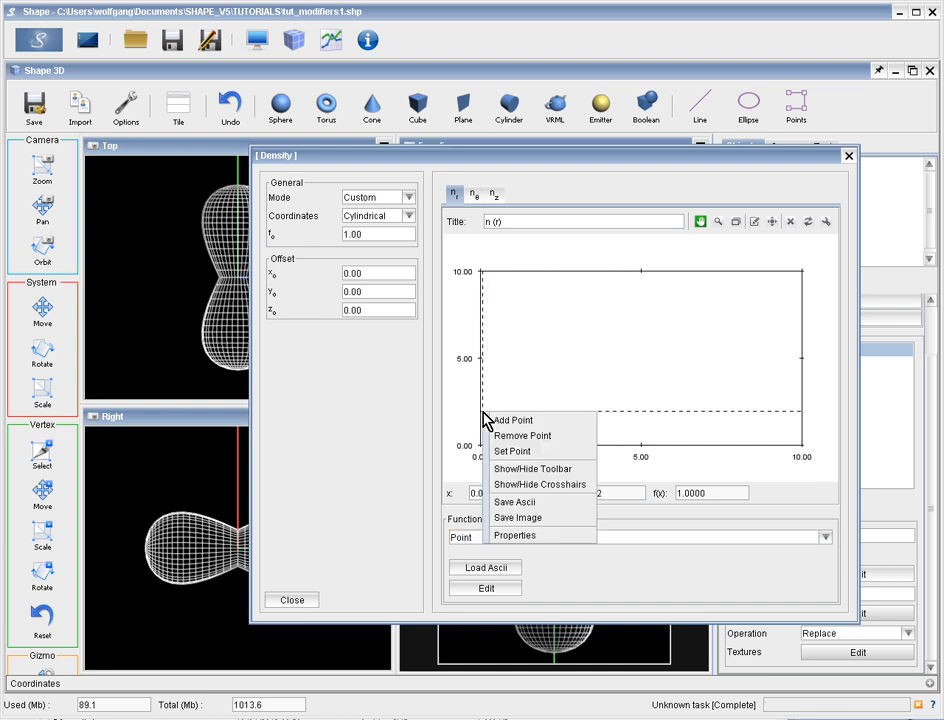
pyautogui.click(485, 398)
pyautogui.rightClick(490, 401)
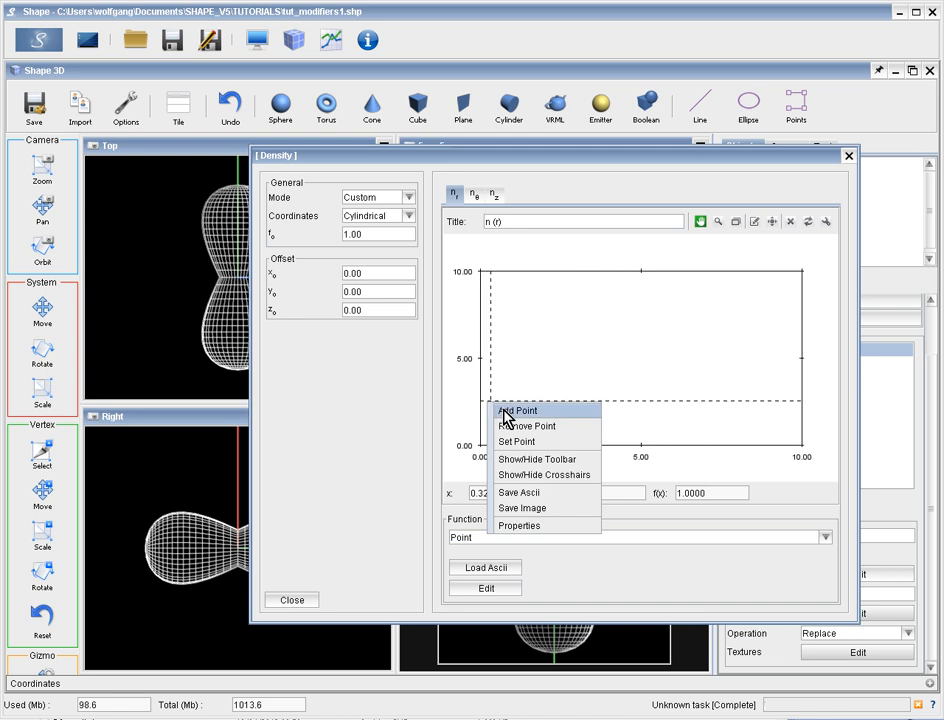
pyautogui.click(504, 411)
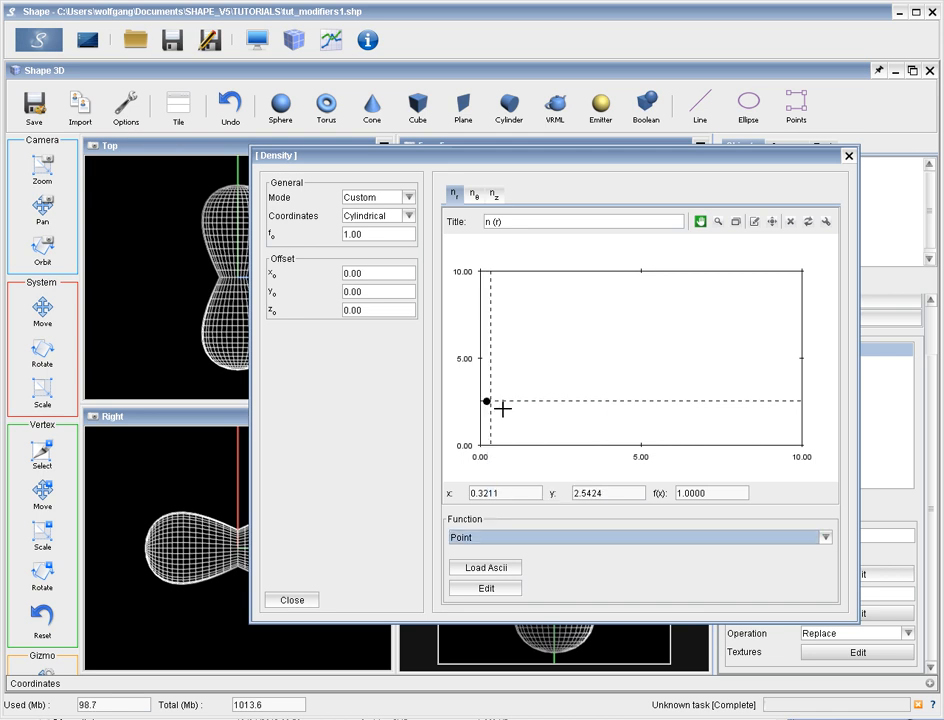
pyautogui.rightClick(636, 357)
pyautogui.click(657, 370)
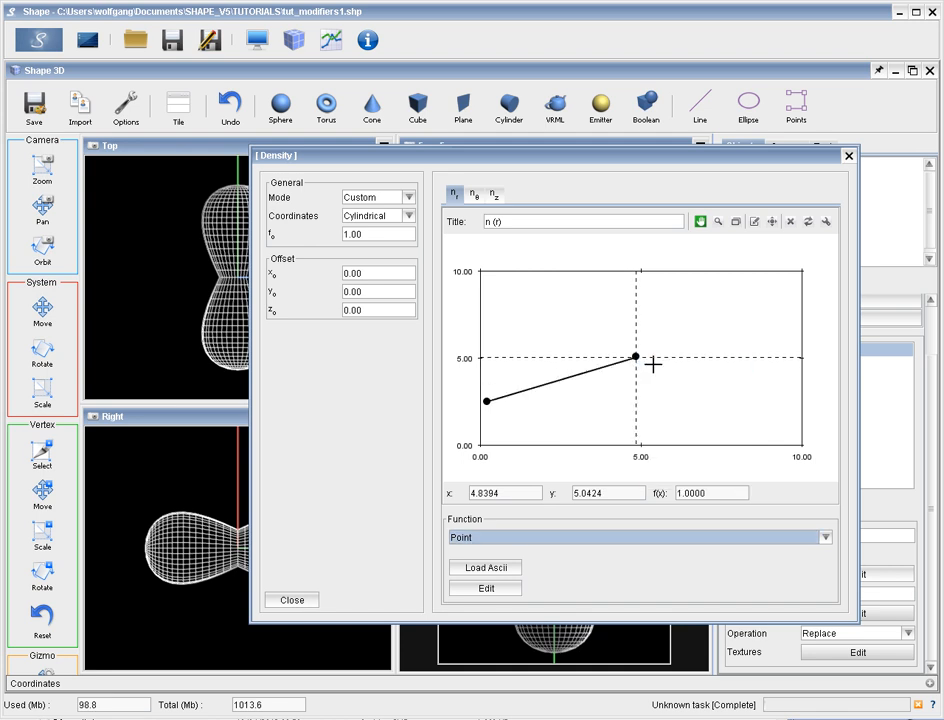
pyautogui.rightClick(793, 394)
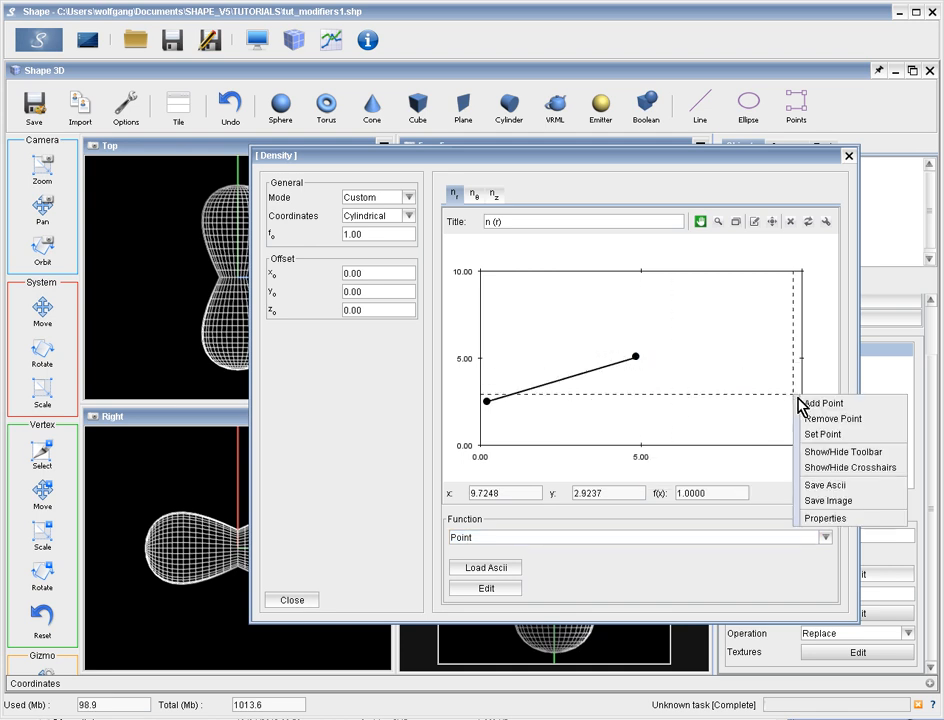
pyautogui.click(812, 404)
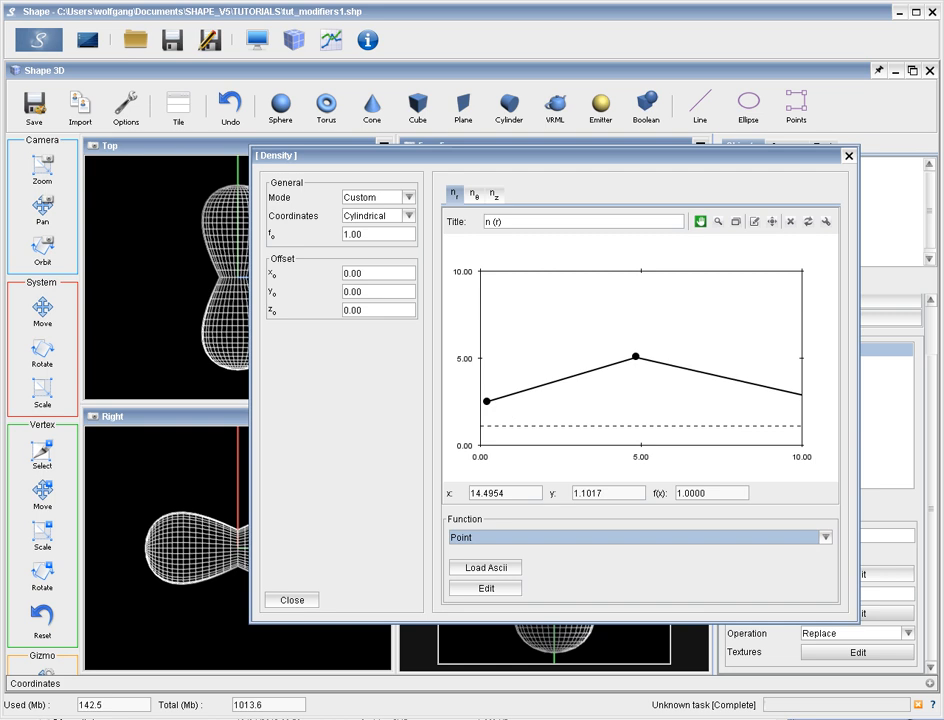
pyautogui.click(810, 230)
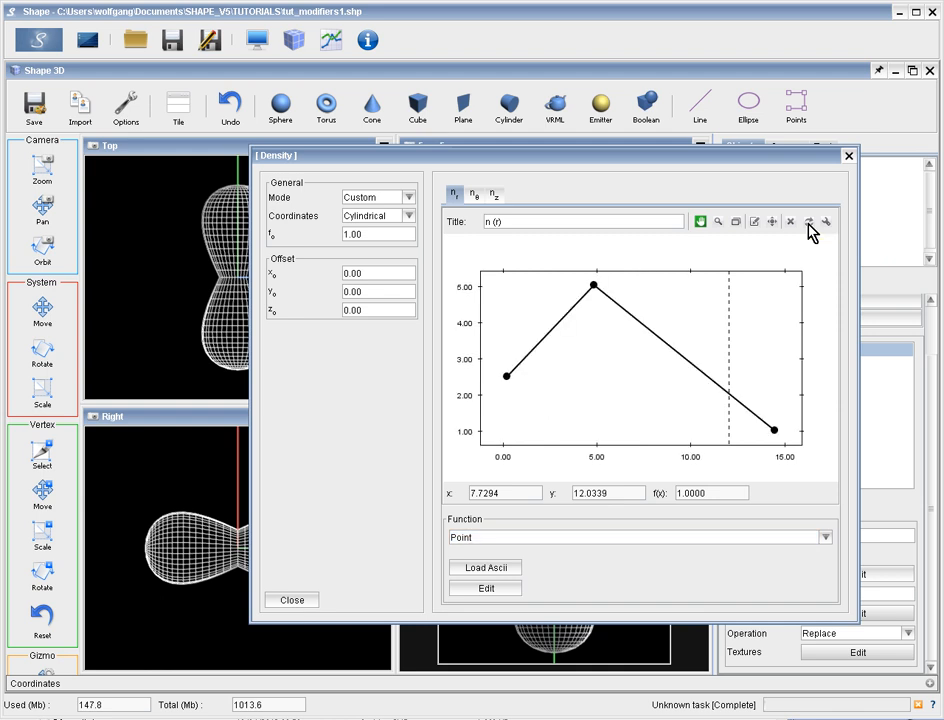
# Set the last point of n(r) to x 60 and y 0.1, and refit the plot range
pyautogui.rightClick(774, 430)
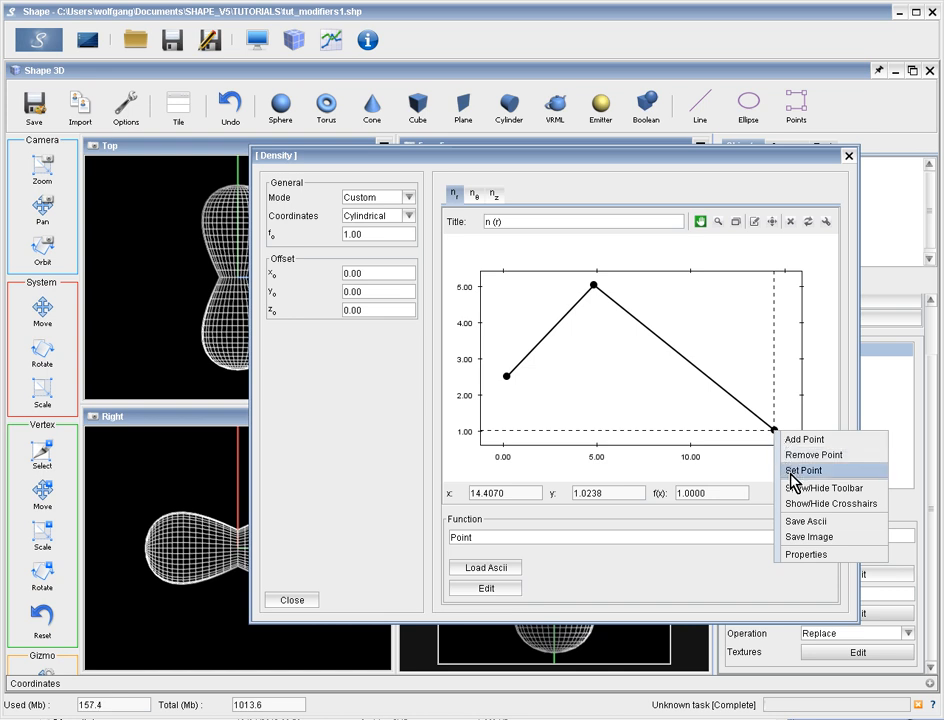
pyautogui.click(791, 473)
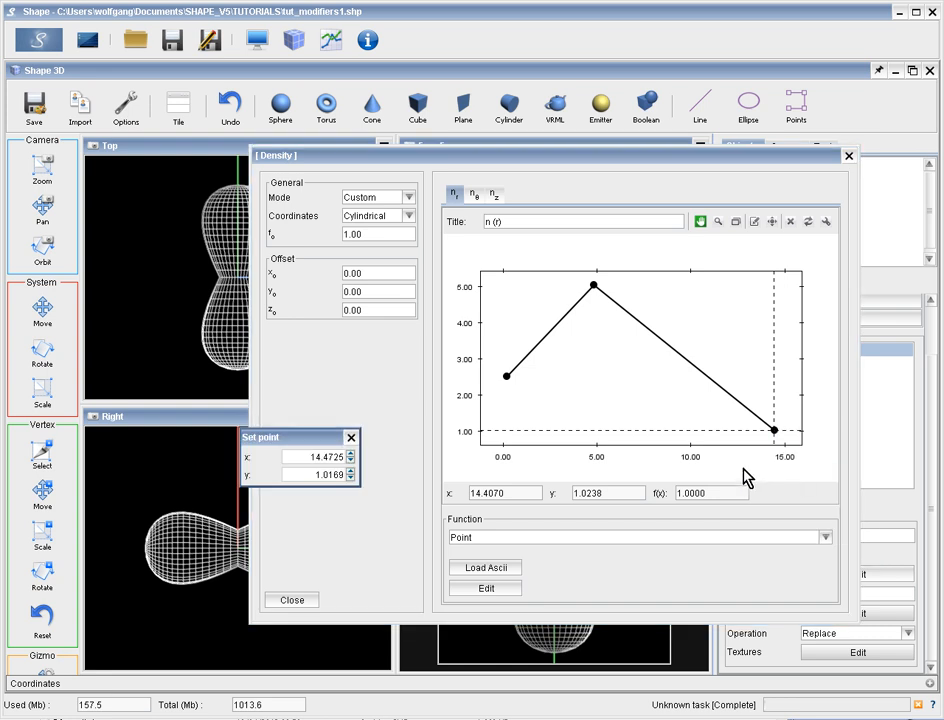
pyautogui.moveTo(305, 461); pyautogui.dragTo(352, 458)
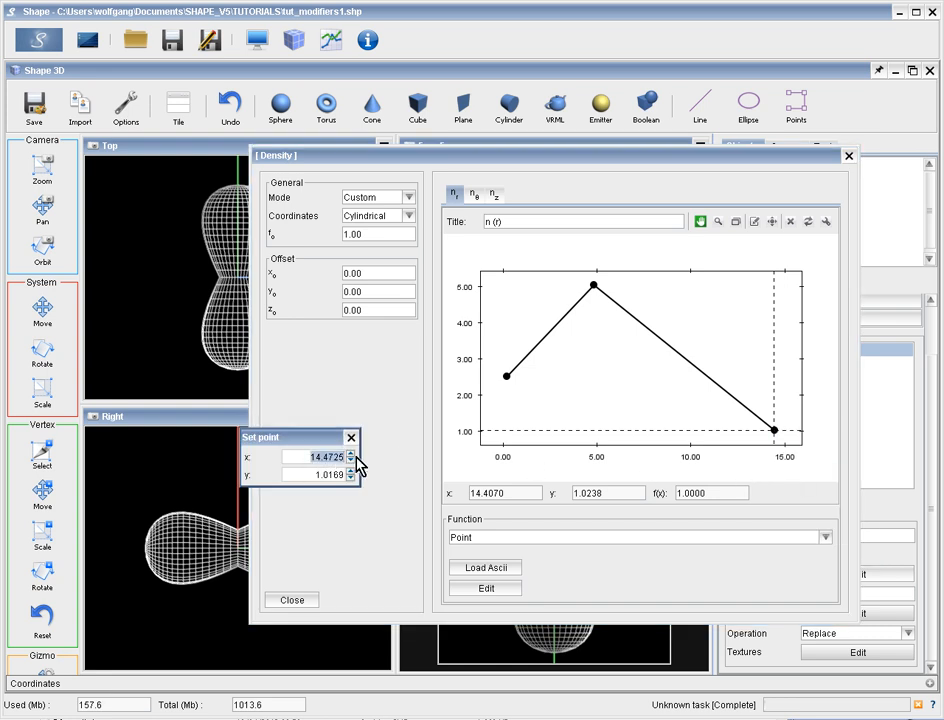
pyautogui.write('60')
pyautogui.press('Return')
pyautogui.doubleClick(320, 476)
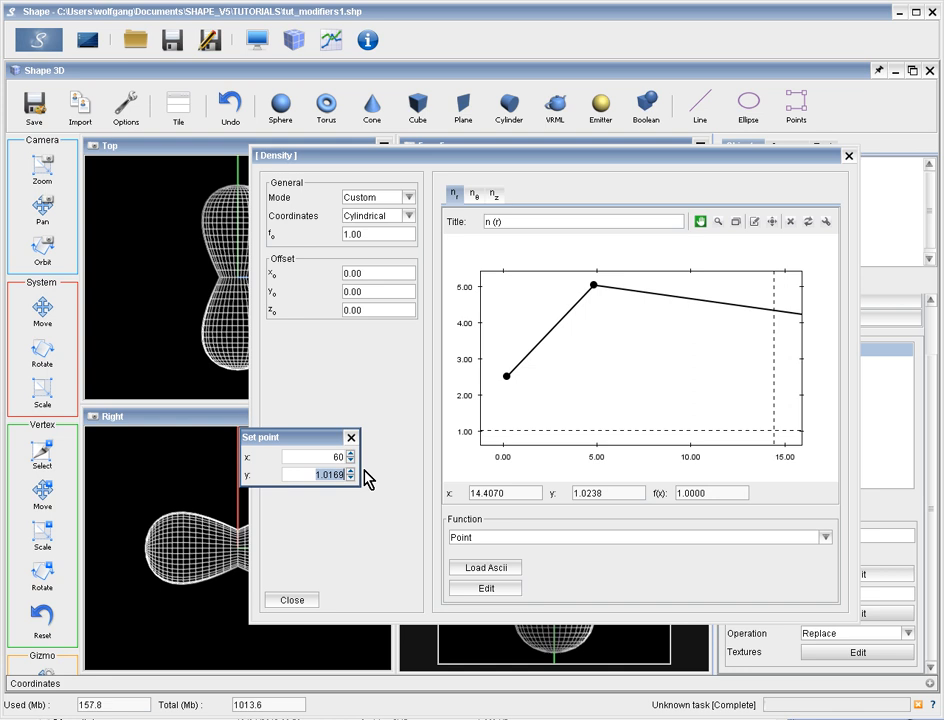
pyautogui.write('0.1')
pyautogui.press('Return')
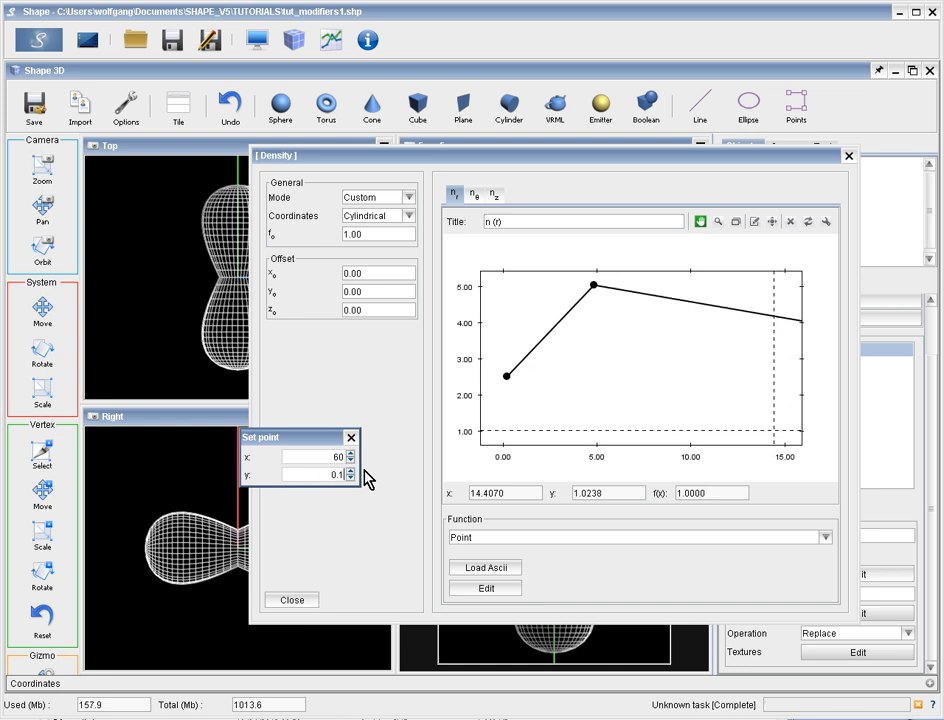
pyautogui.click(349, 440)
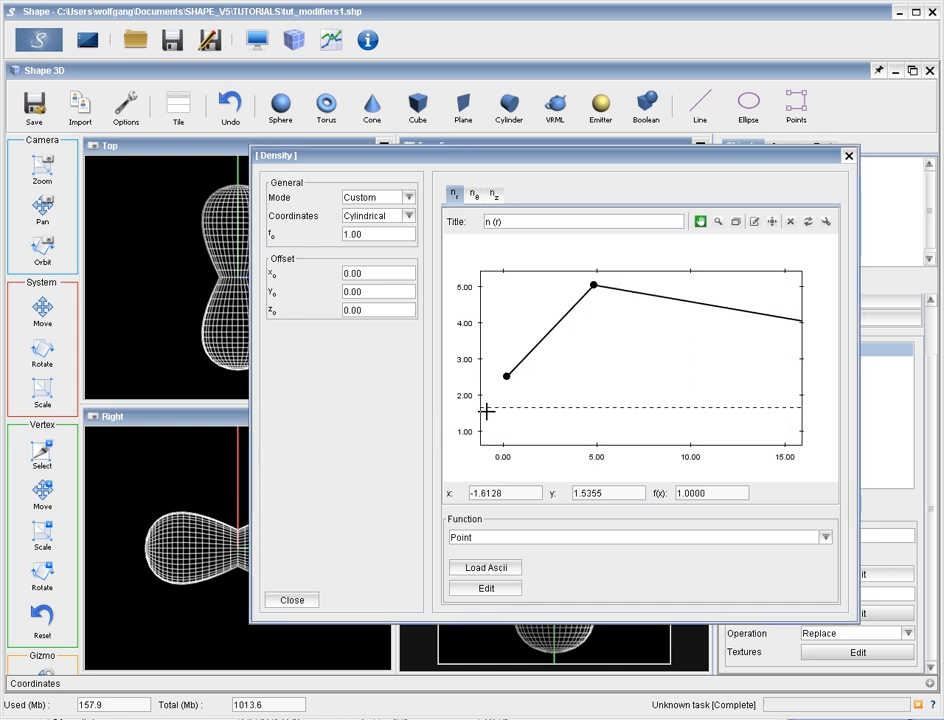
pyautogui.click(807, 223)
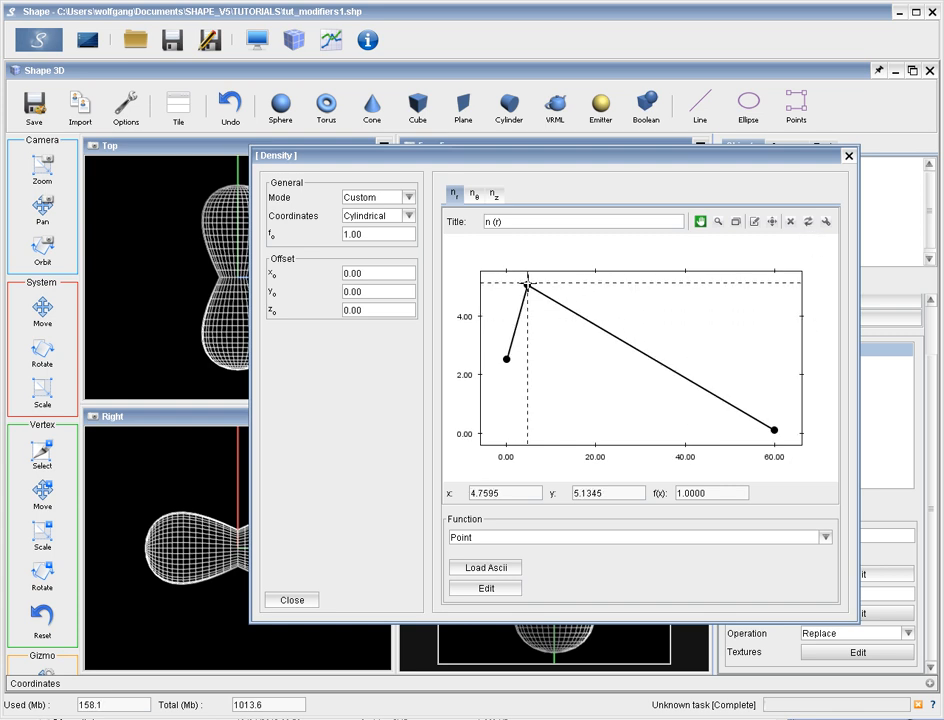
# Reshape n(r) into a falling curve by moving the first two points to about y 4 and y 1.8 and adding one near (25, 0.7)
pyautogui.moveTo(527, 285); pyautogui.dragTo(572, 418)
pyautogui.moveTo(507, 359); pyautogui.dragTo(502, 315)
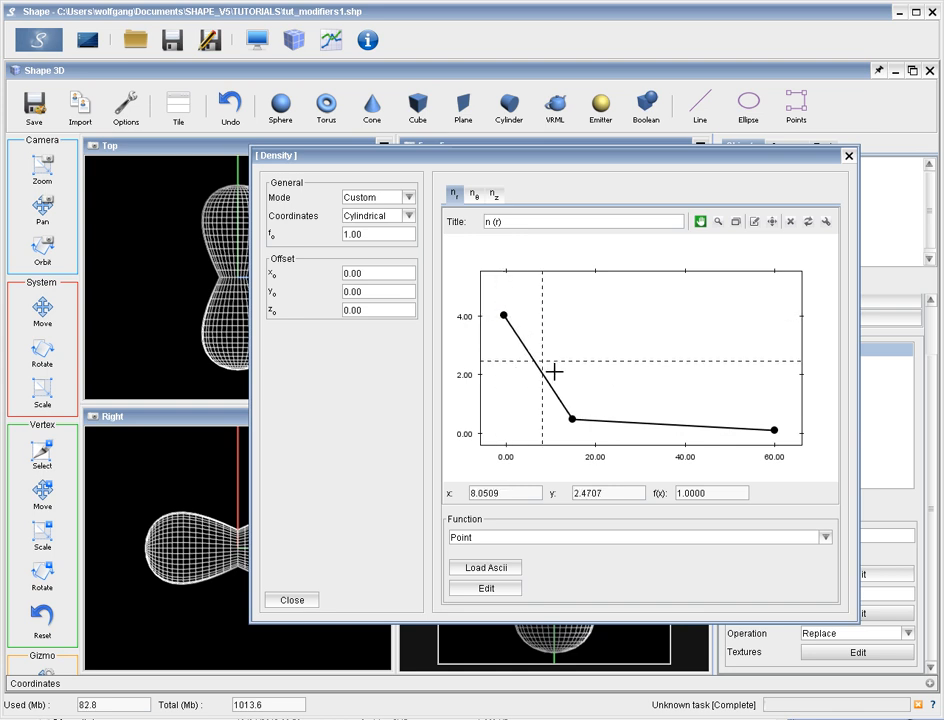
pyautogui.moveTo(572, 418); pyautogui.dragTo(546, 380)
pyautogui.rightClick(621, 393)
pyautogui.click(636, 415)
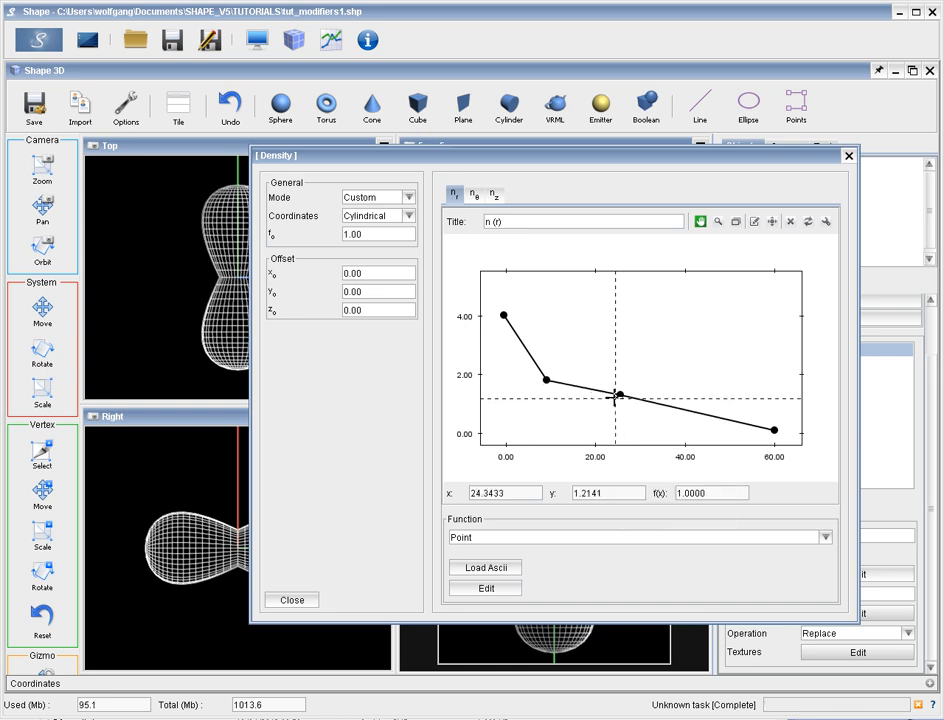
pyautogui.moveTo(620, 395); pyautogui.dragTo(618, 415)
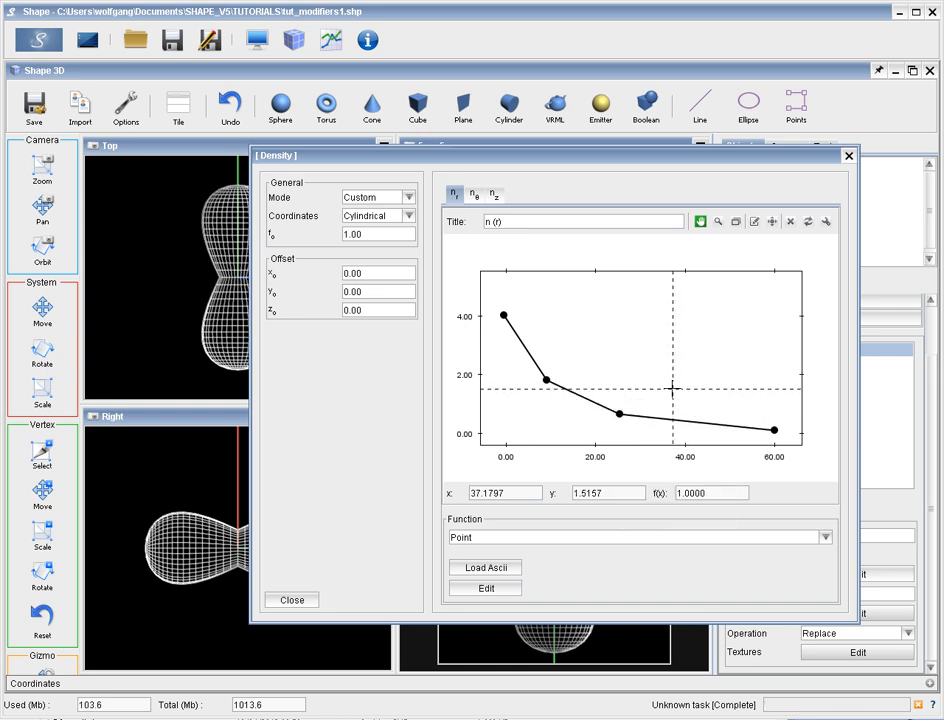
# View the θ density function and switch the radial function n(r) back to the Analytic type
pyautogui.click(476, 198)
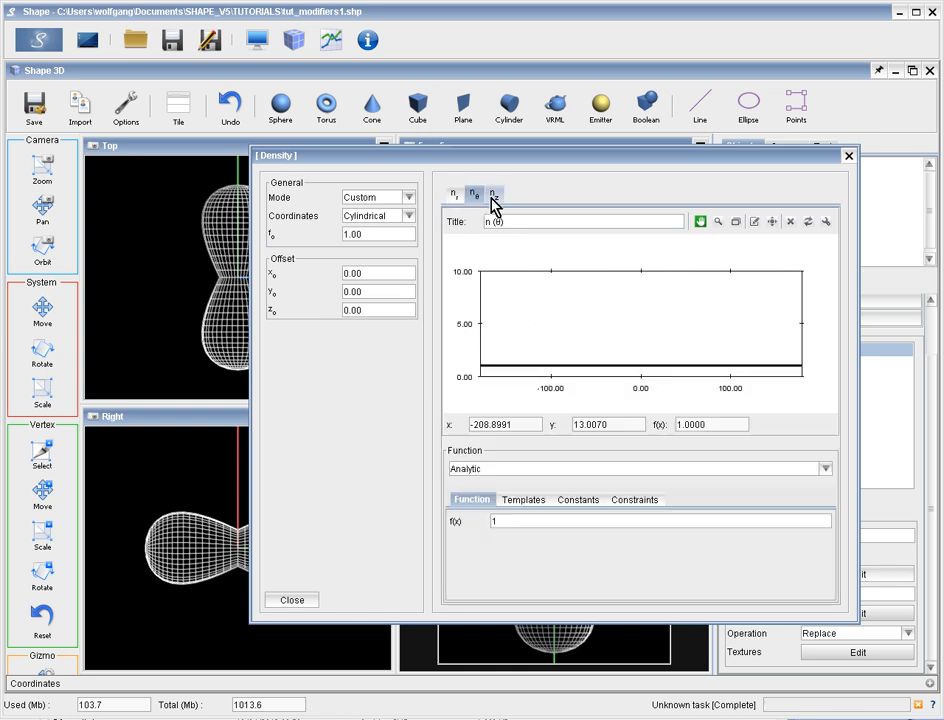
pyautogui.click(456, 198)
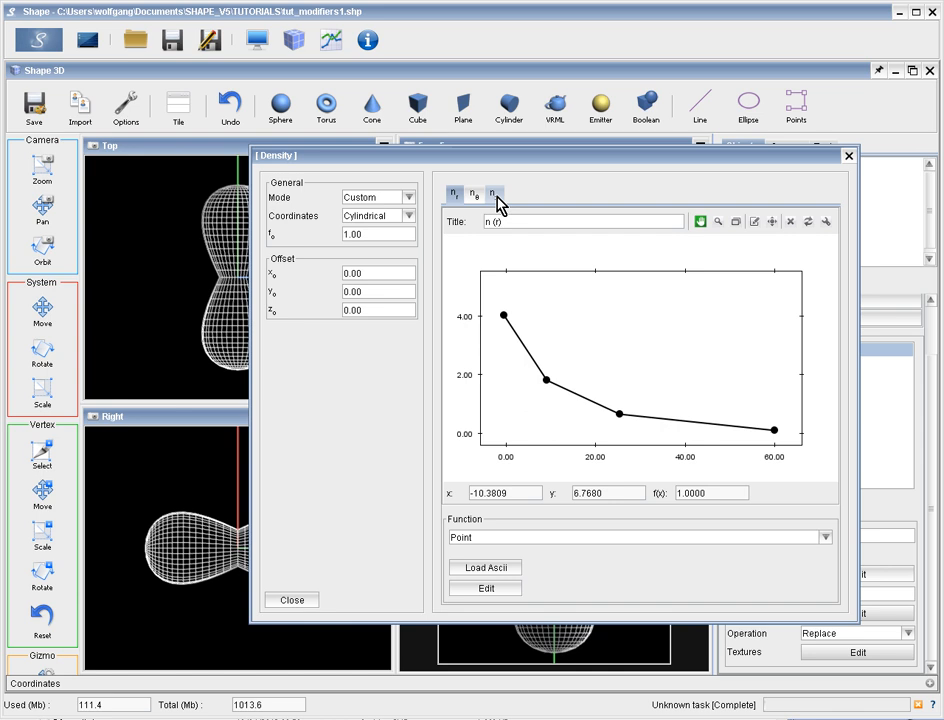
pyautogui.moveTo(379, 236); pyautogui.dragTo(343, 246)
pyautogui.click(540, 540)
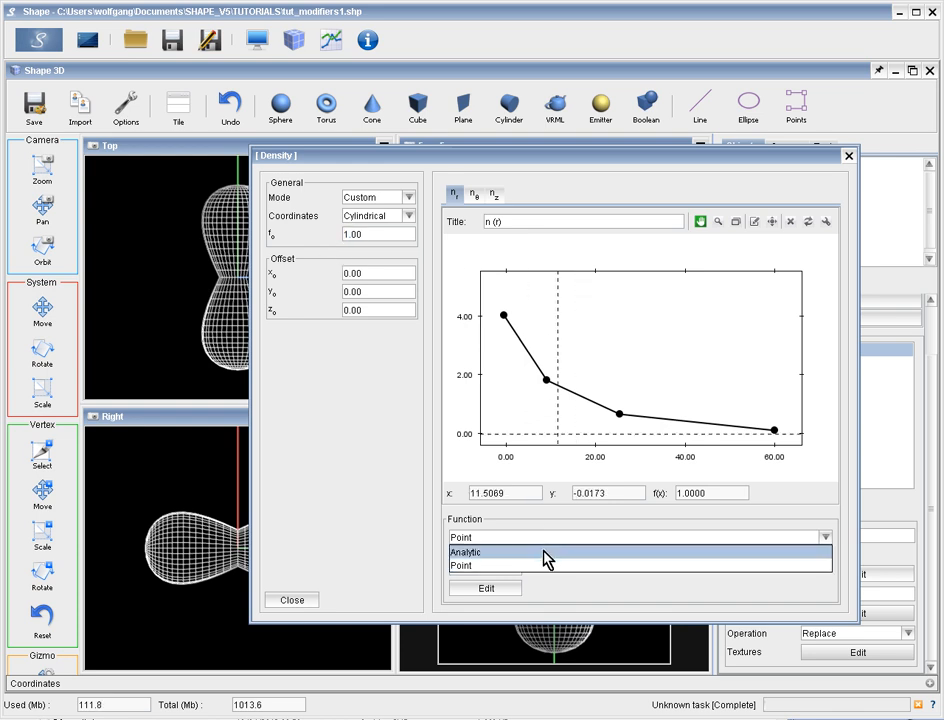
pyautogui.click(543, 553)
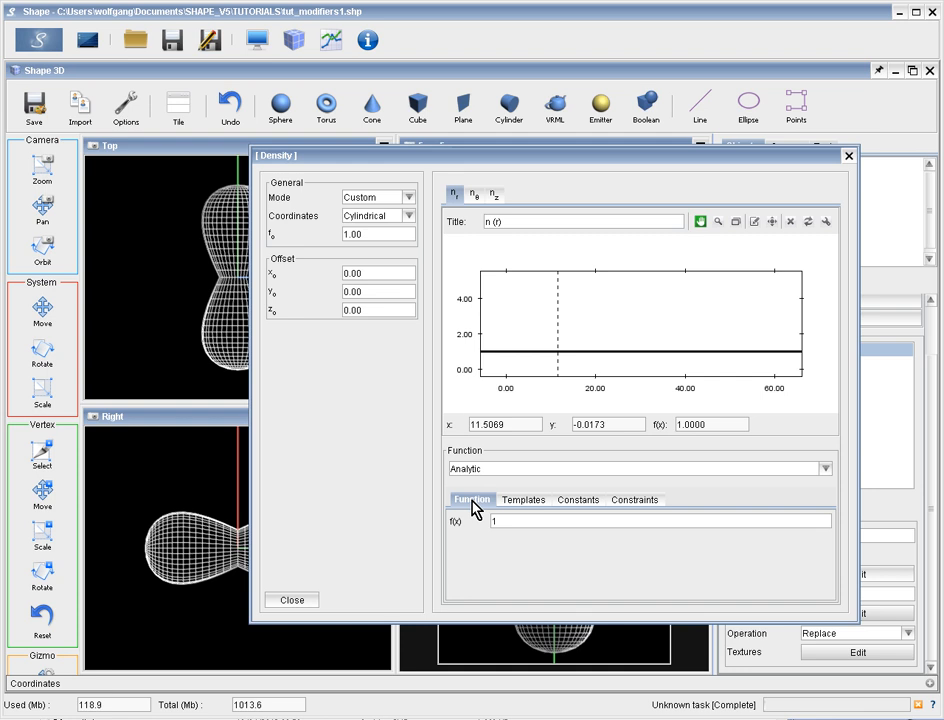
# Define the analytic radial density n(r) as the power law (x/x0)^(-2)
pyautogui.moveTo(501, 520); pyautogui.dragTo(483, 520)
pyautogui.write('9')
pyautogui.press('BackSpace')
pyautogui.write('(')
pyautogui.write('x')
pyautogui.write('/')
pyautogui.write('x')
pyautogui.write(')')
pyautogui.write(')')
pyautogui.write(')')
pyautogui.write('^^')
pyautogui.press('BackSpace')
pyautogui.write('(-2)')
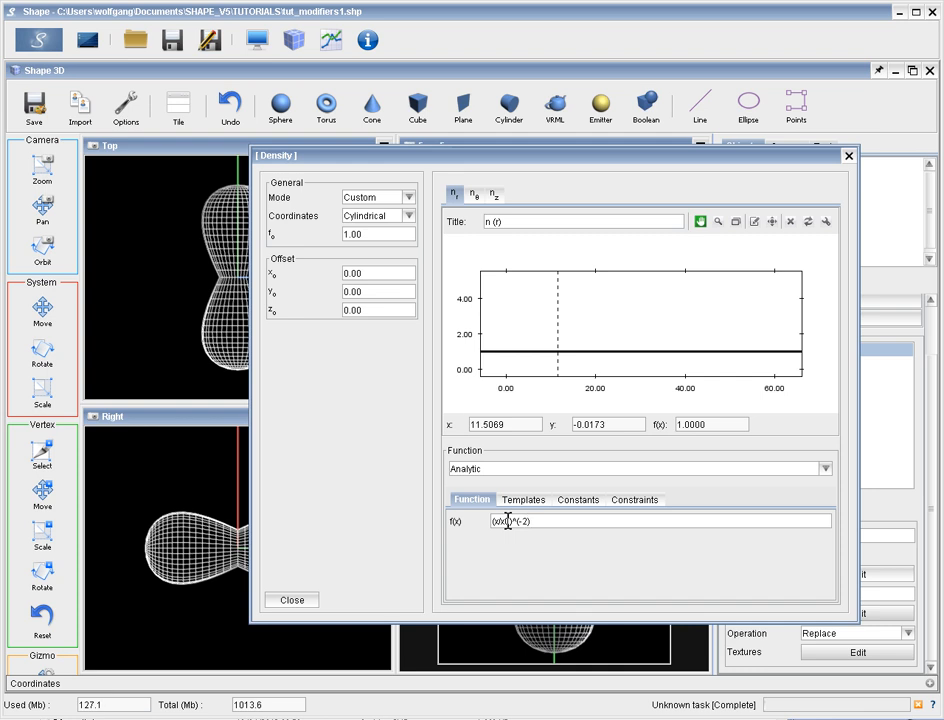
pyautogui.press('Return')
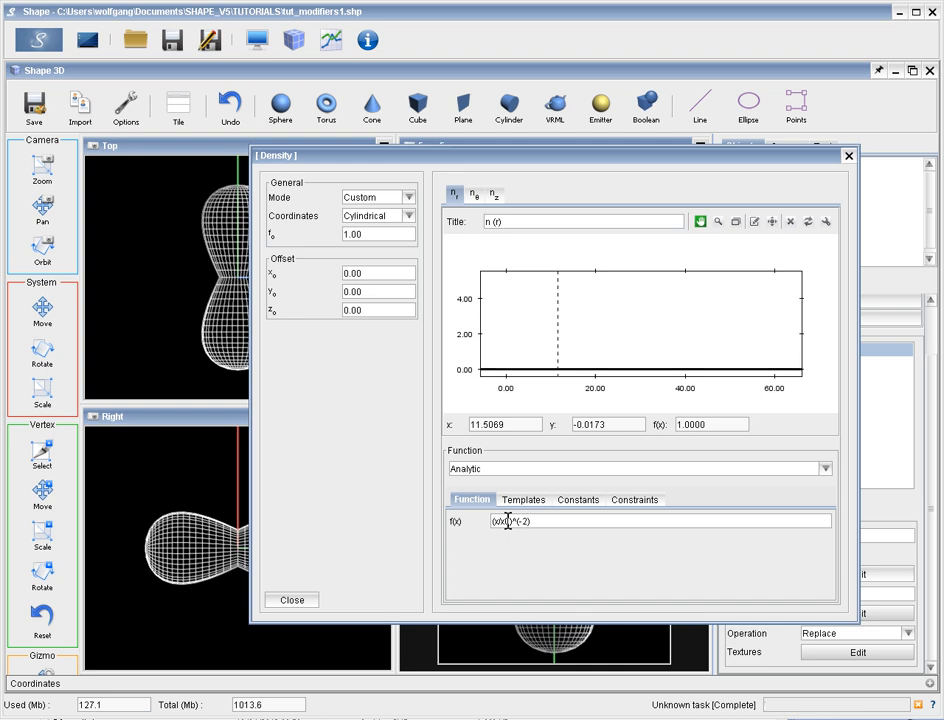
# Look at the n(θ) and n(z) density functions and return to the n(r) expression
pyautogui.click(493, 521)
pyautogui.write('(')
pyautogui.click(475, 195)
pyautogui.click(492, 196)
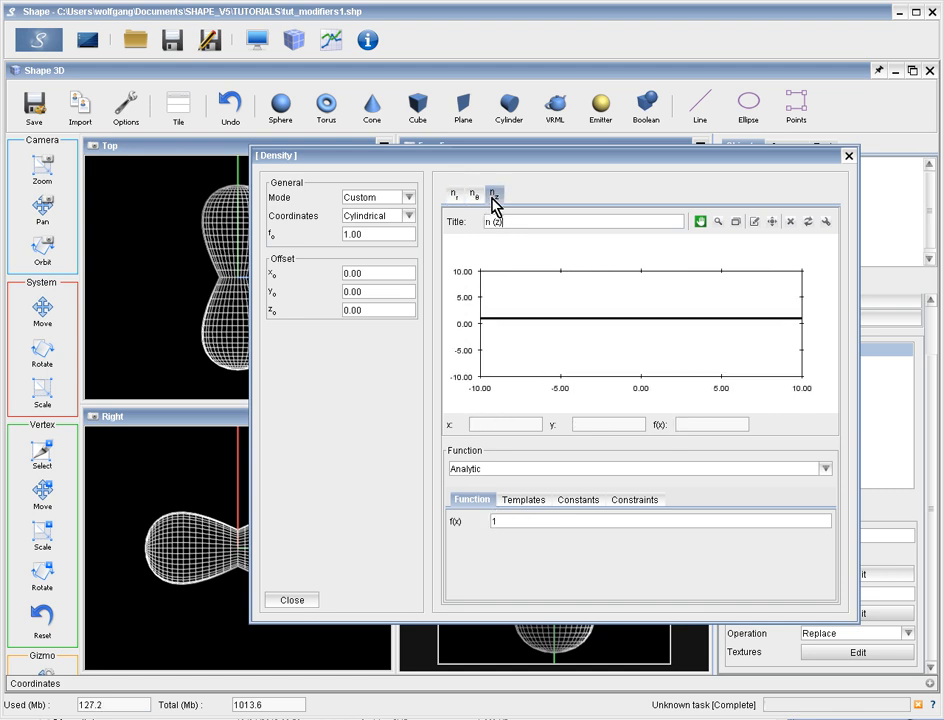
pyautogui.click(457, 197)
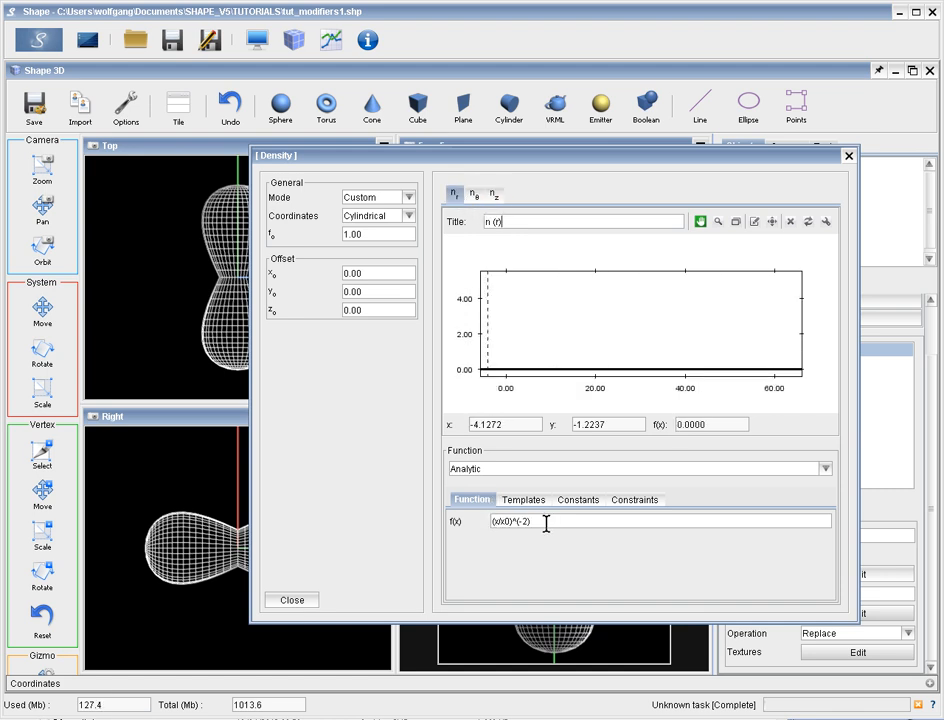
pyautogui.moveTo(546, 522); pyautogui.dragTo(480, 523)
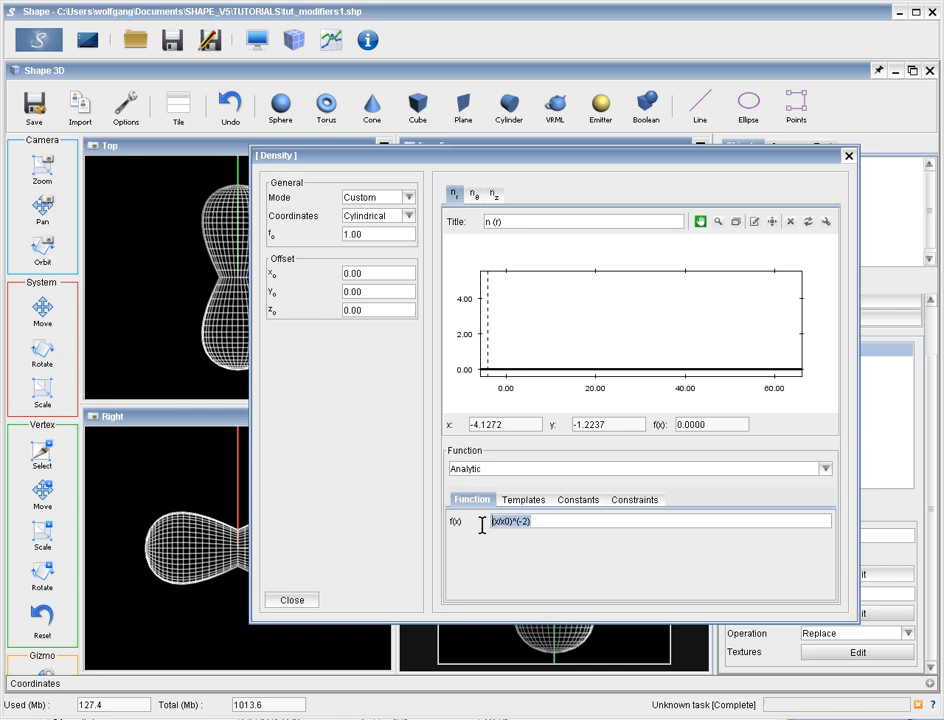
pyautogui.click(549, 522)
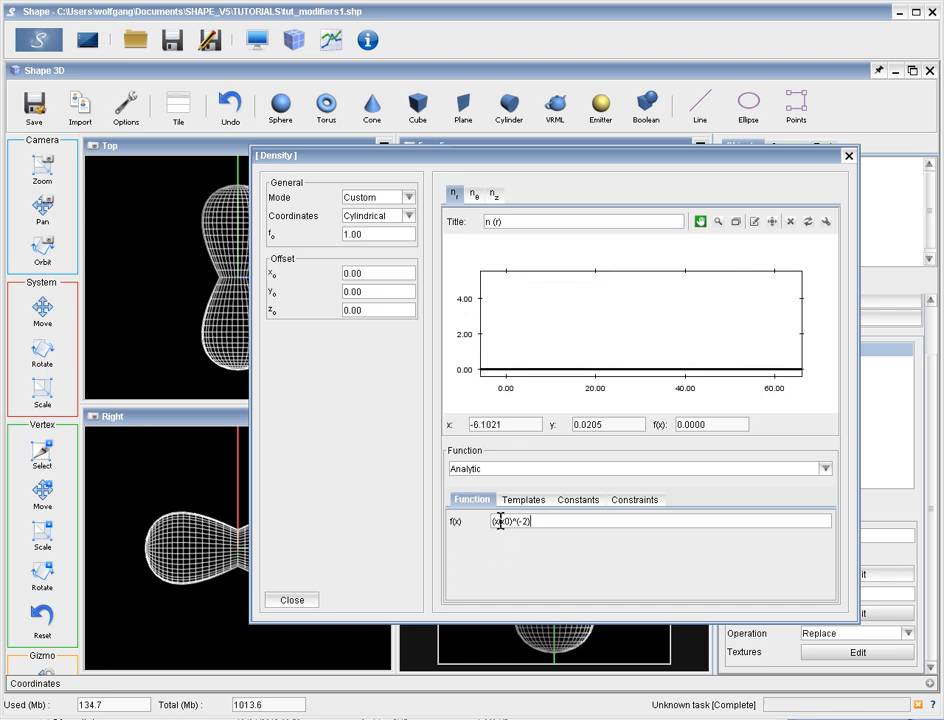
# Set the constant x0 of the n(r) function to 60
pyautogui.moveTo(504, 520); pyautogui.dragTo(509, 520)
pyautogui.click(578, 504)
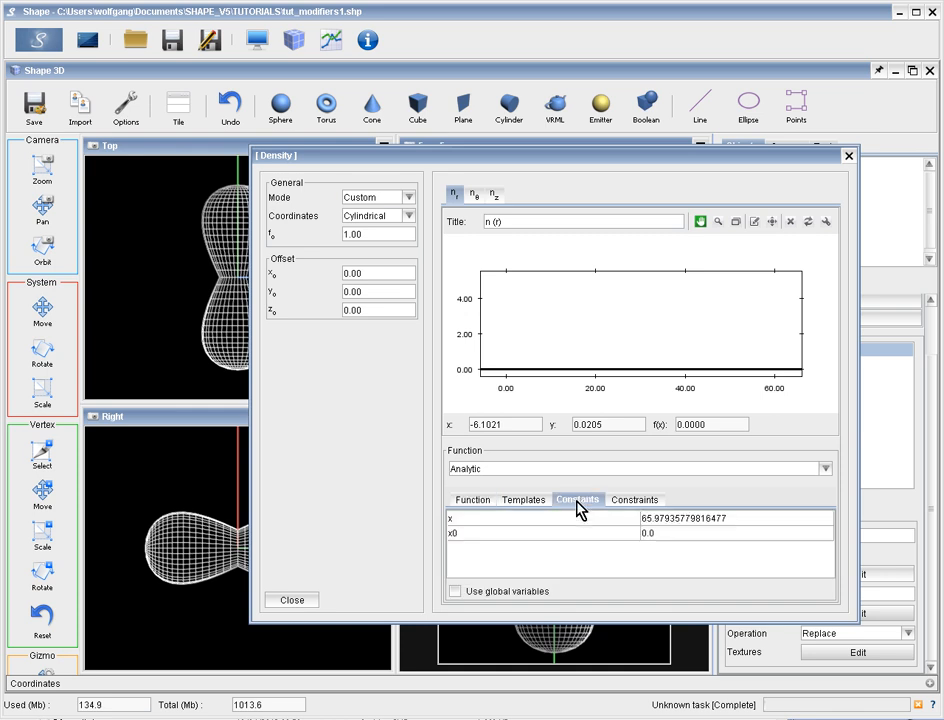
pyautogui.click(551, 541)
pyautogui.doubleClick(660, 534)
pyautogui.hotkey('ctrl', 'a')
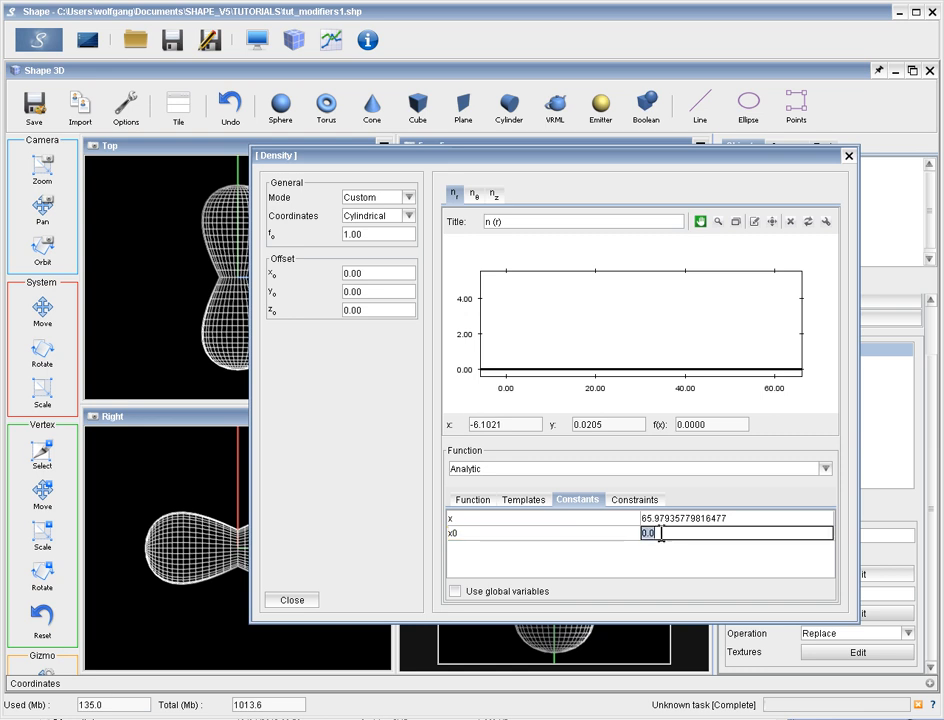
pyautogui.write('60')
pyautogui.press('Return')
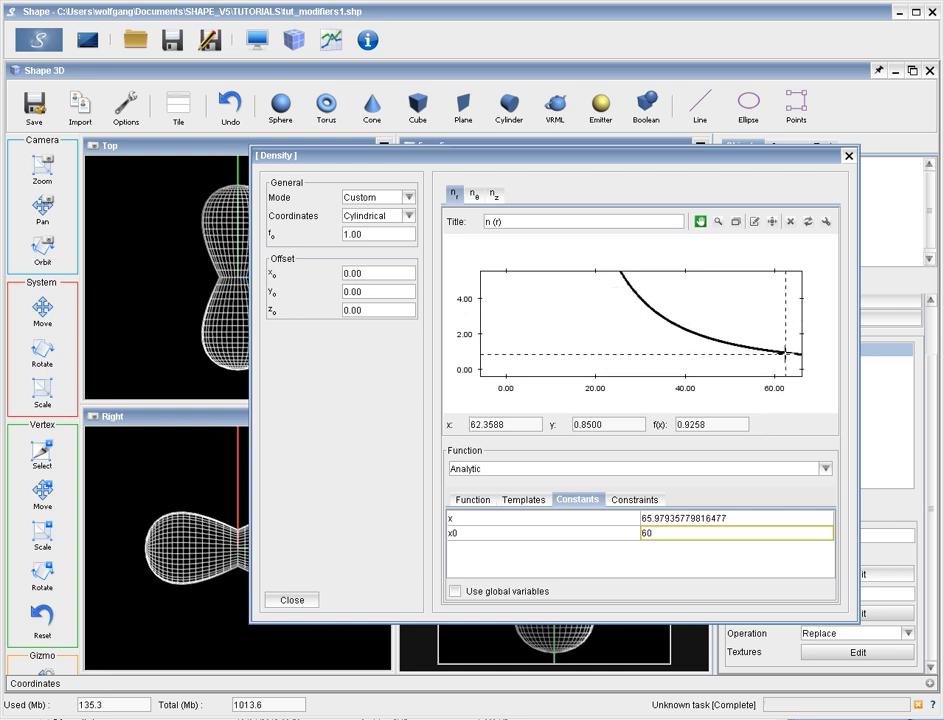
# Multiply the n(r) expression by a constant, making it a*(x/x0)^(-2), and set a to 0.3
pyautogui.click(474, 500)
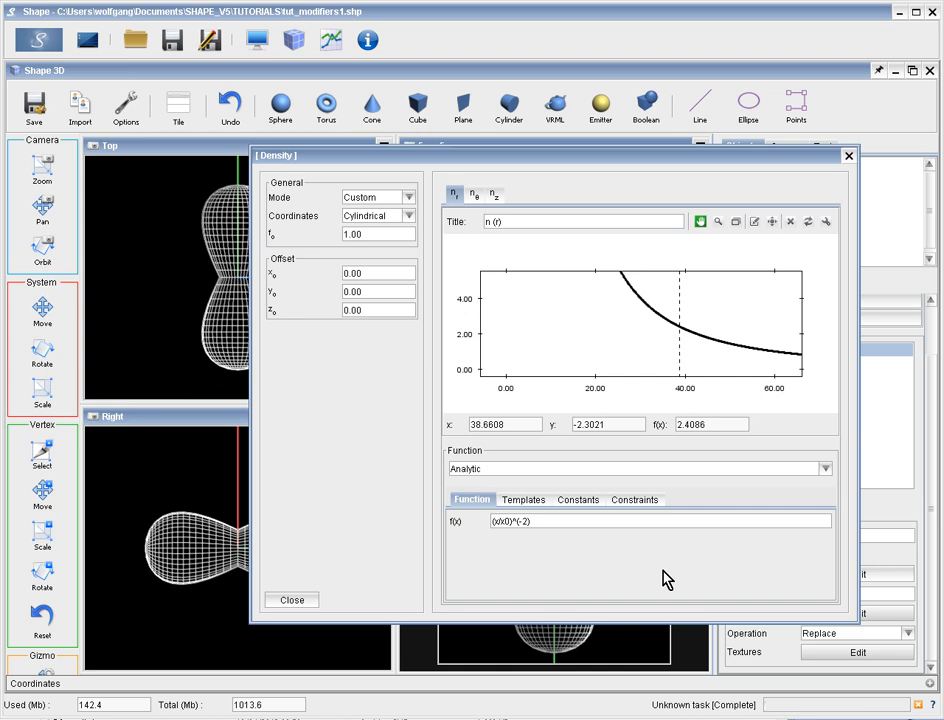
pyautogui.write('a')
pyautogui.write('*')
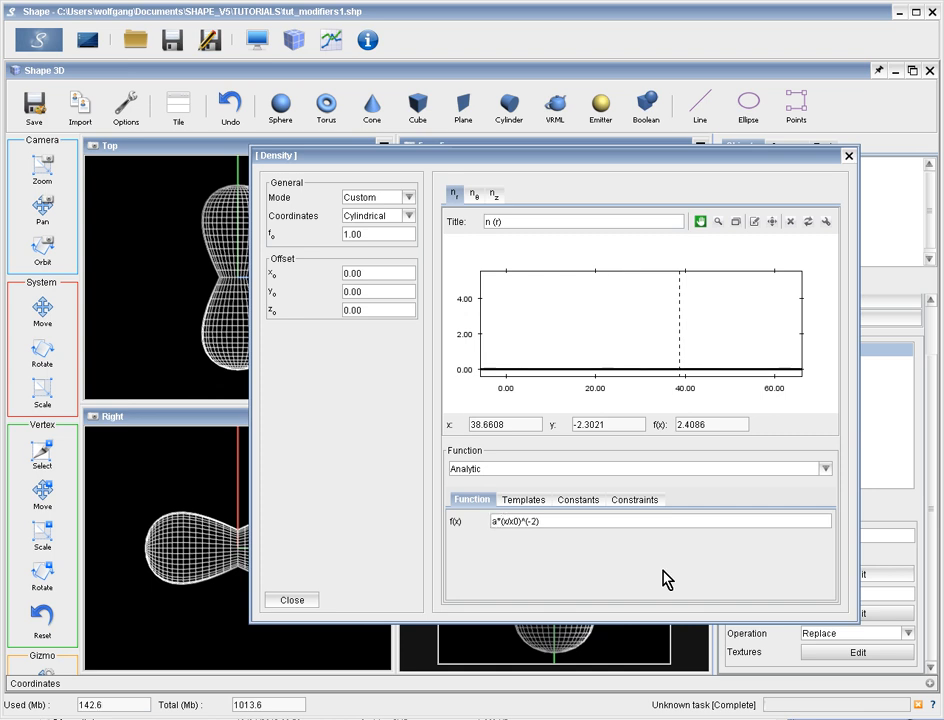
pyautogui.click(577, 505)
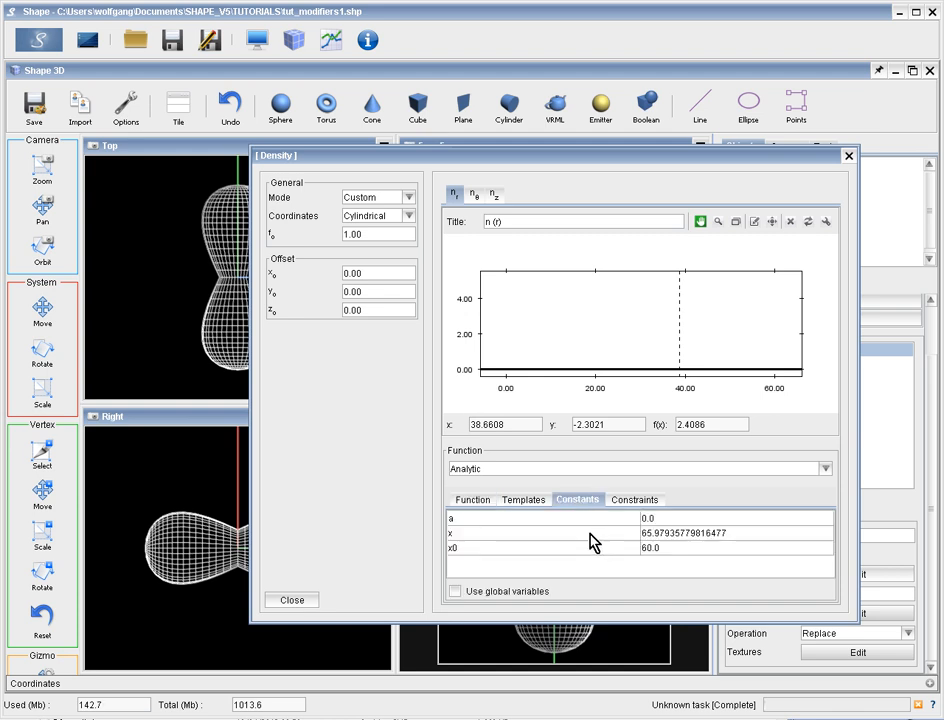
pyautogui.doubleClick(664, 518)
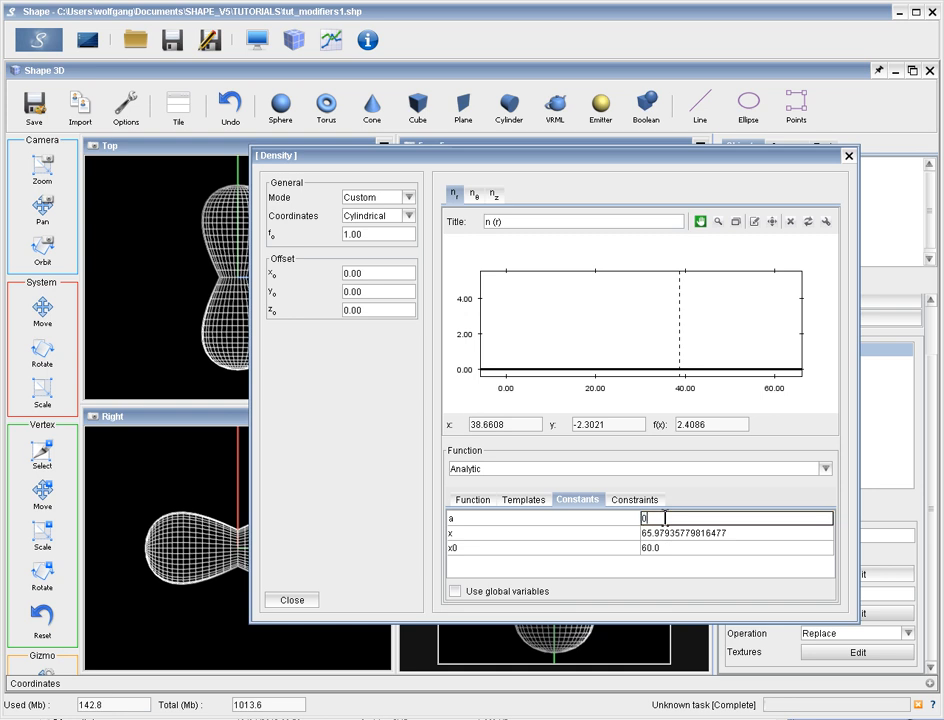
pyautogui.press('Return')
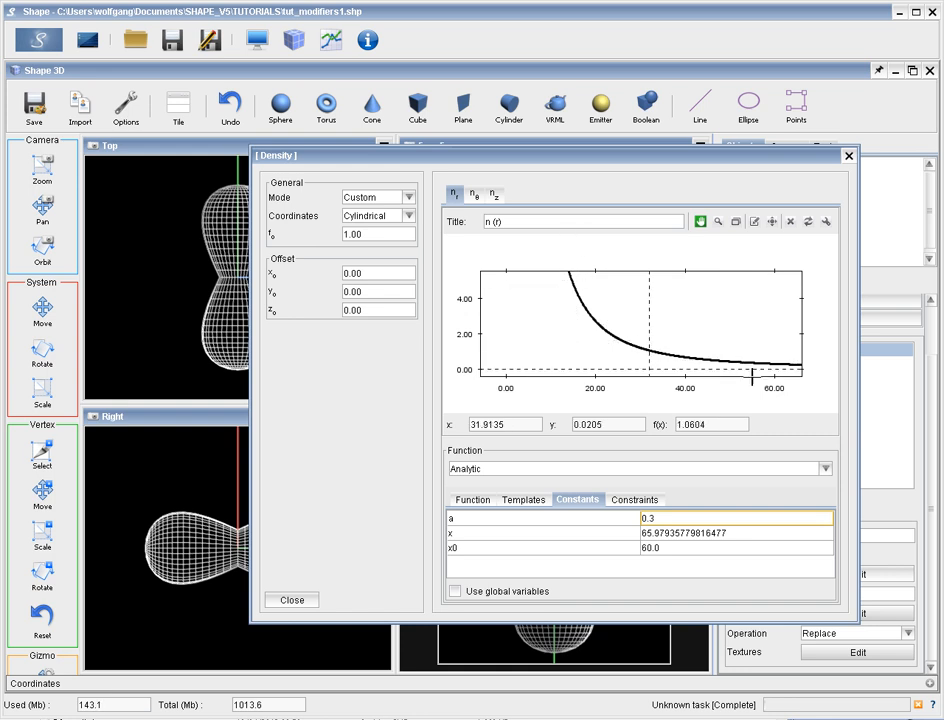
pyautogui.click(473, 500)
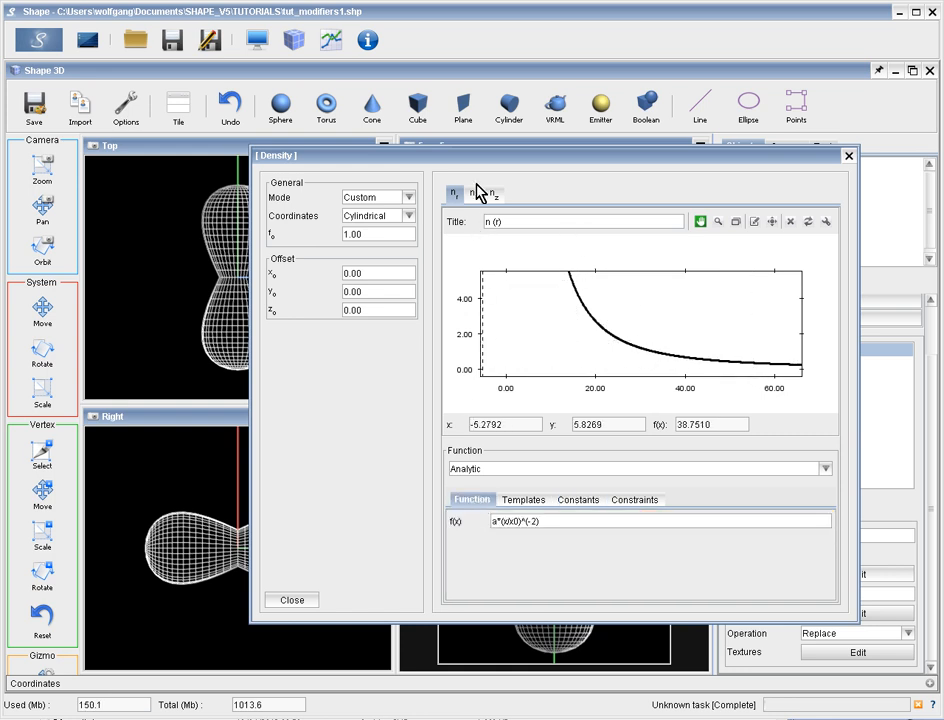
# Try Cartesian coordinates for the density, switch them to Spherical and close the Density editor
pyautogui.click(408, 215)
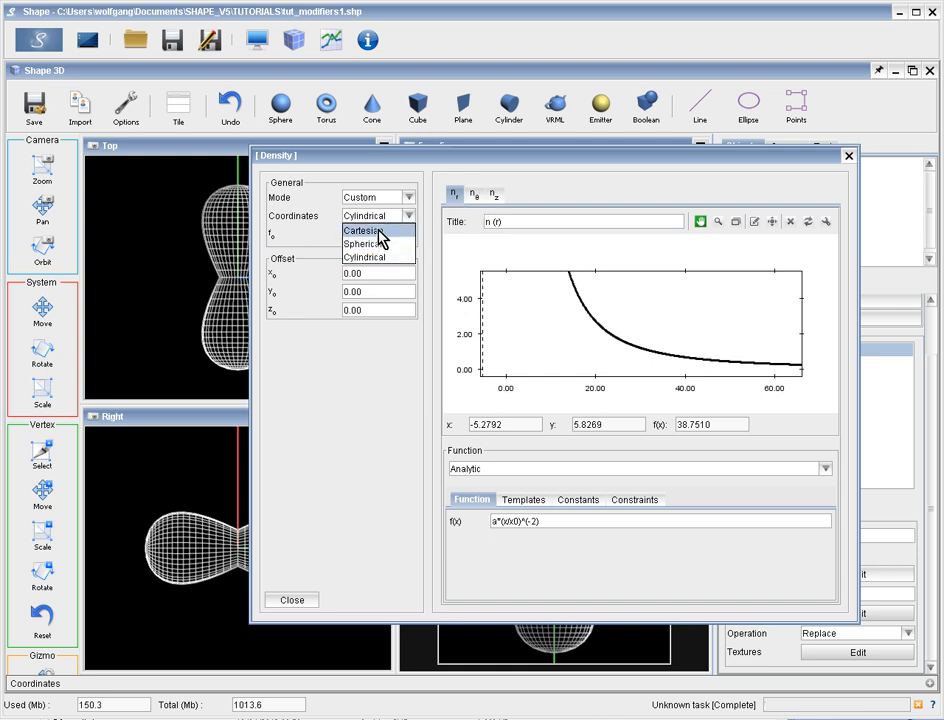
pyautogui.click(372, 231)
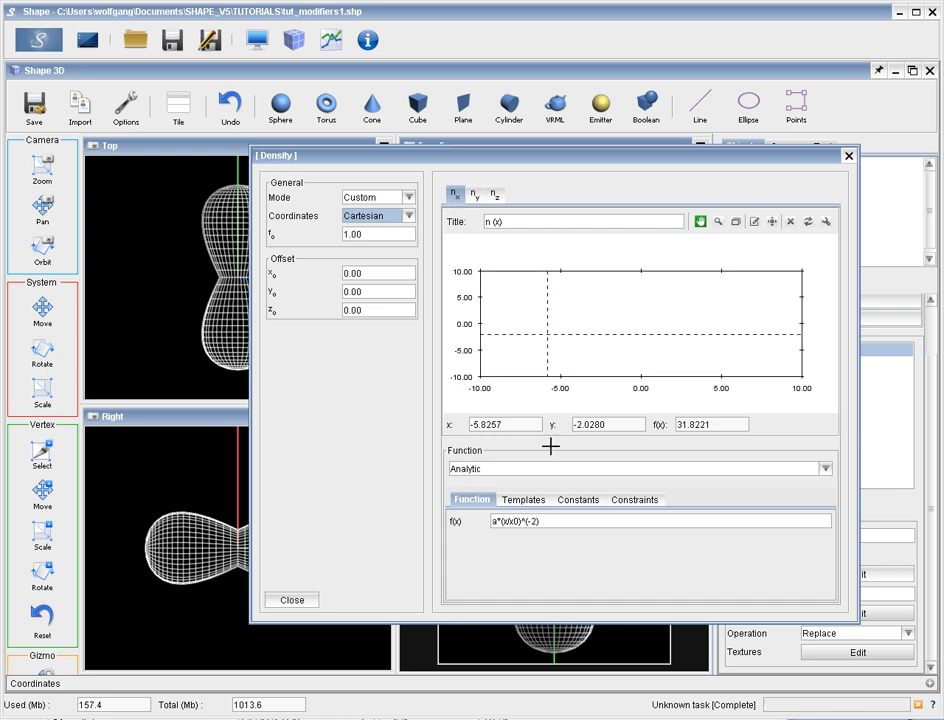
pyautogui.click(546, 522)
pyautogui.moveTo(528, 521); pyautogui.dragTo(467, 521)
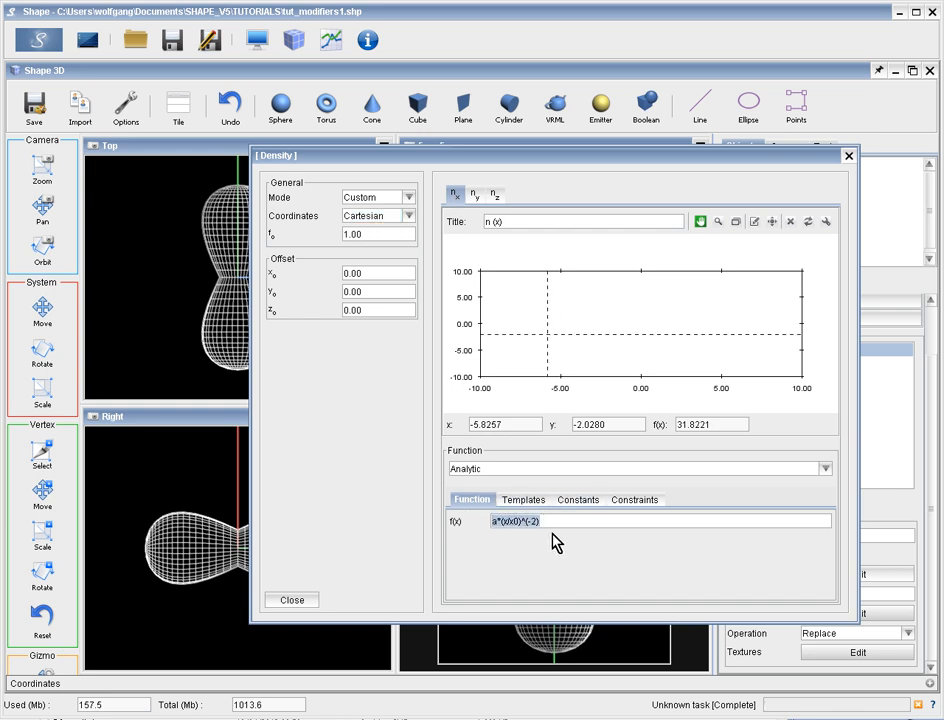
pyautogui.click(408, 216)
pyautogui.click(398, 244)
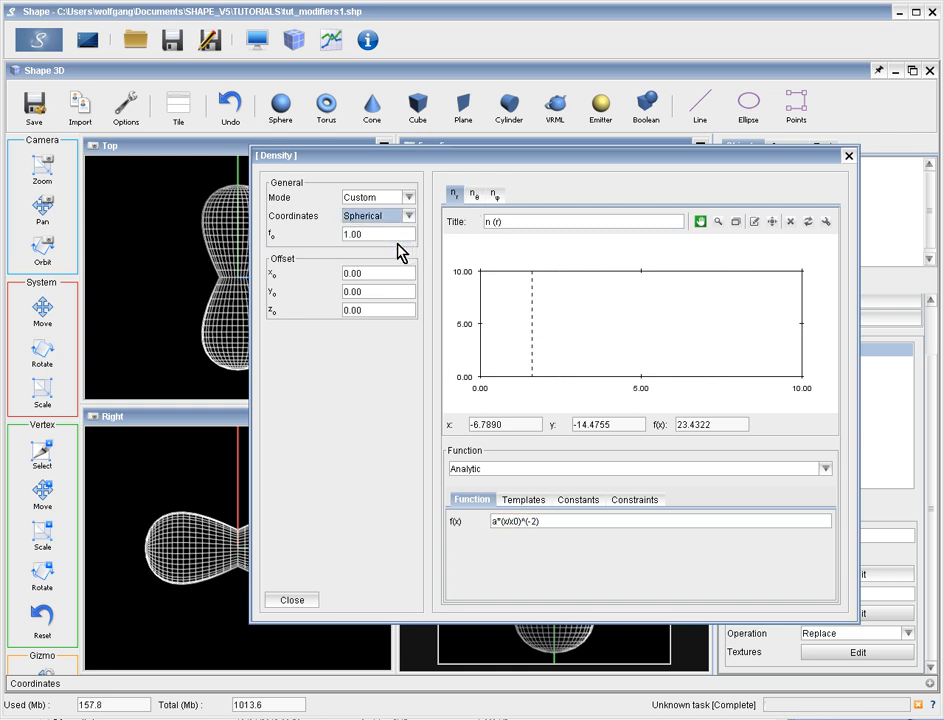
pyautogui.click(293, 598)
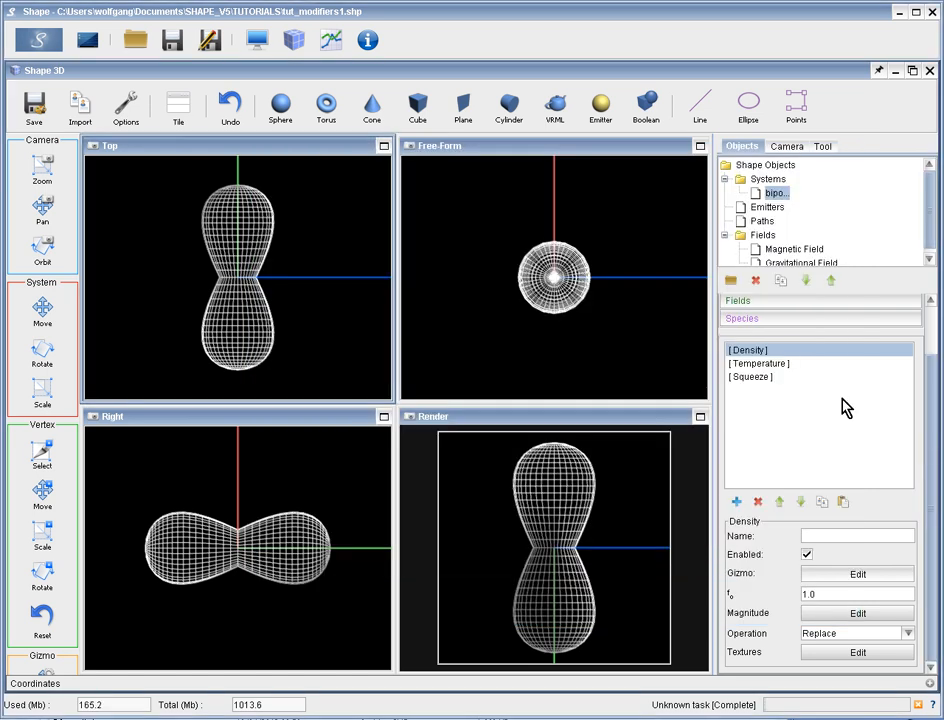
# Render the bipolar object in the Renderer module and show the render parameters
pyautogui.click(259, 44)
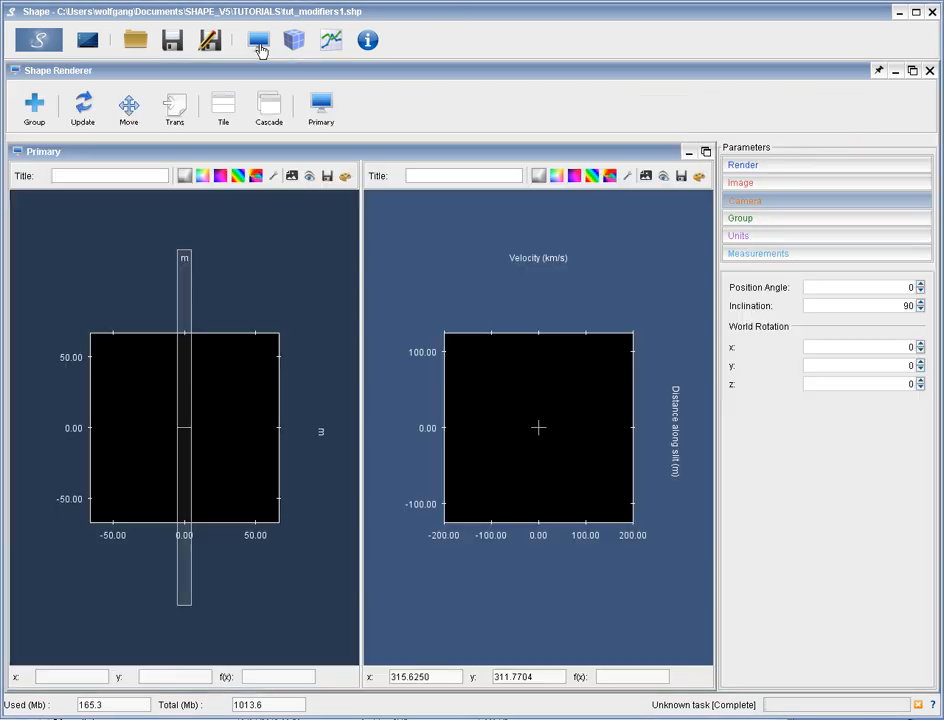
pyautogui.click(42, 42)
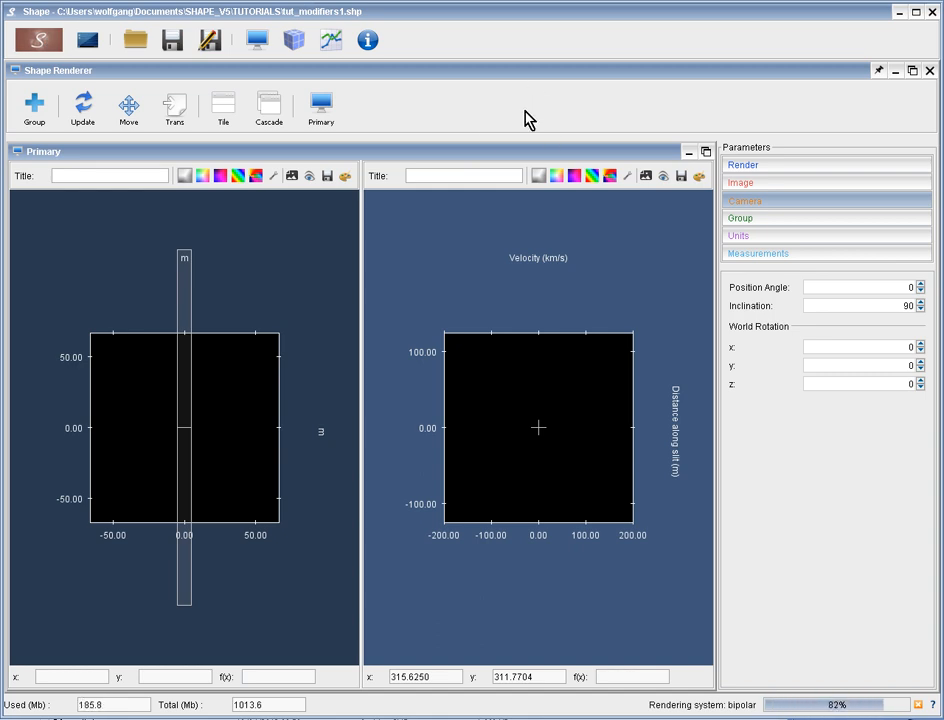
pyautogui.click(745, 166)
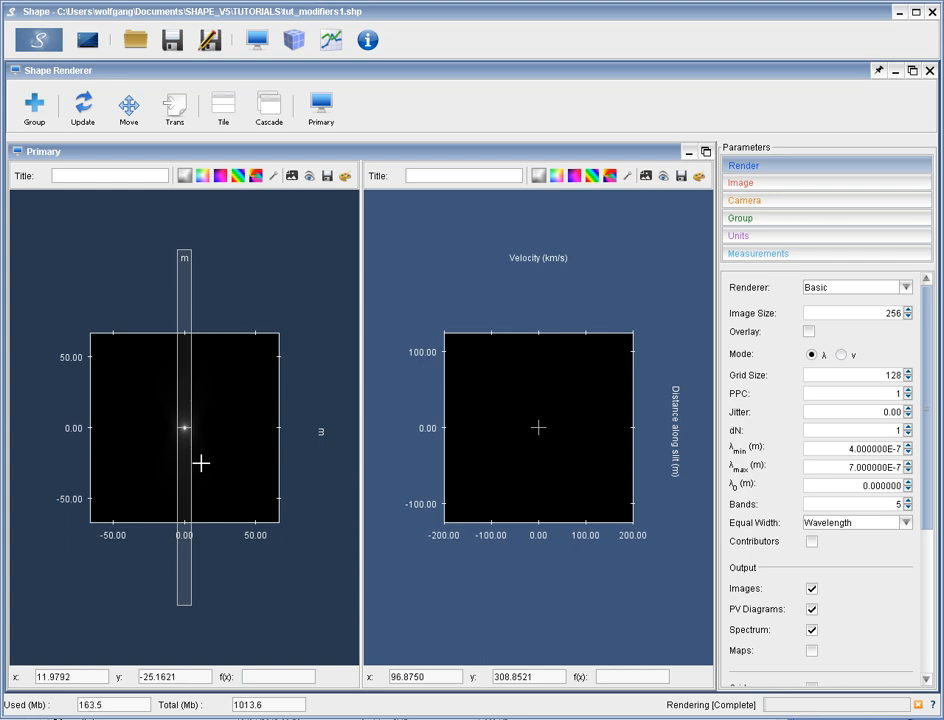
# Return to the 3D module and add a Shell modifier to the bipolar object
pyautogui.click(296, 41)
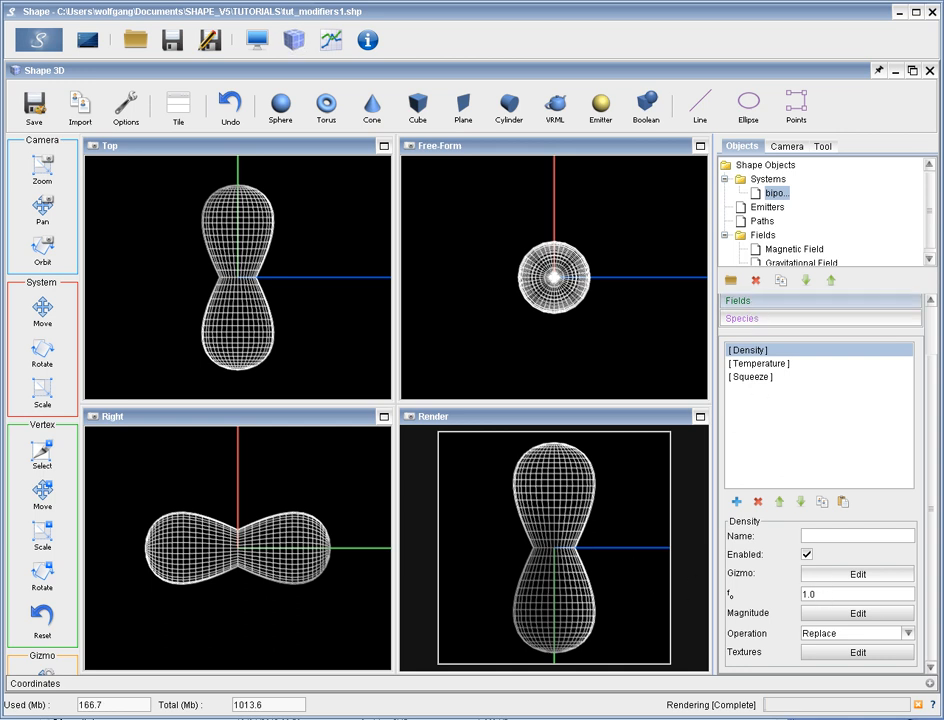
pyautogui.moveTo(933, 497); pyautogui.dragTo(933, 446)
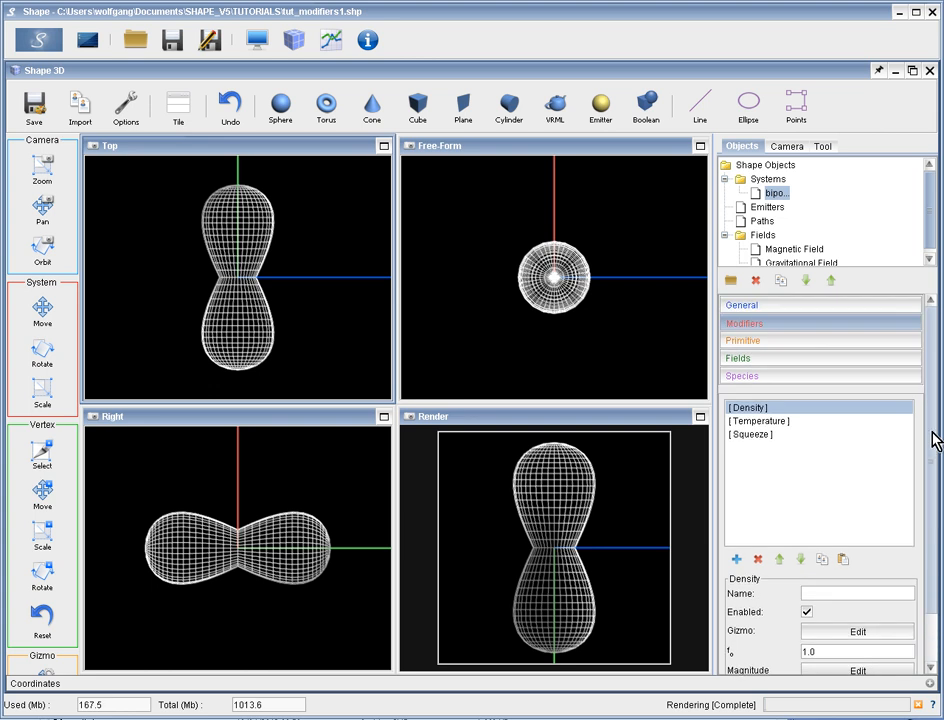
pyautogui.click(739, 563)
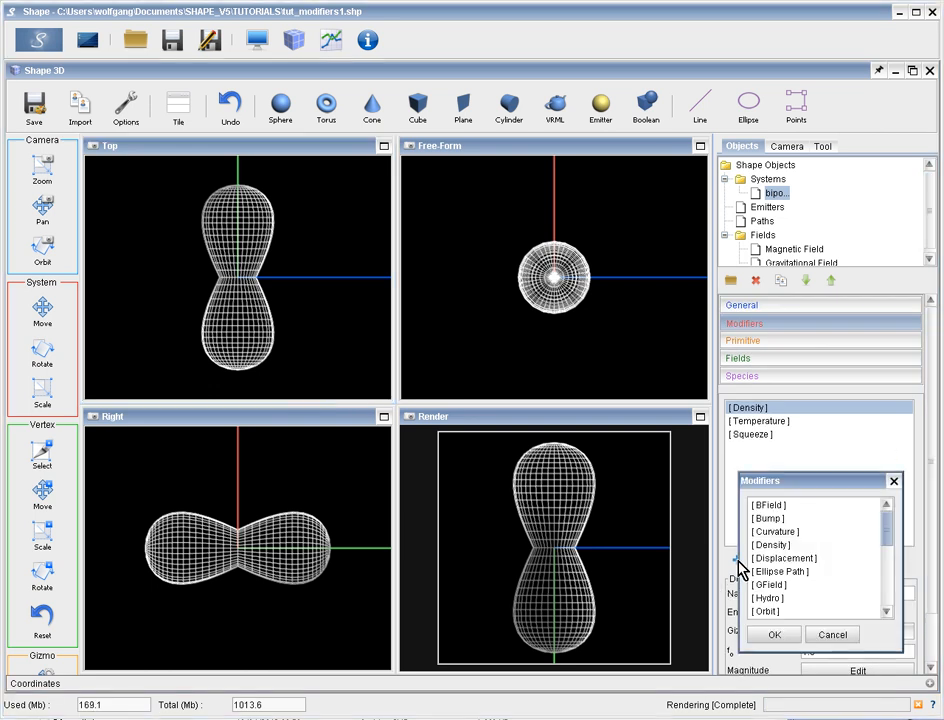
pyautogui.moveTo(887, 532); pyautogui.dragTo(897, 620)
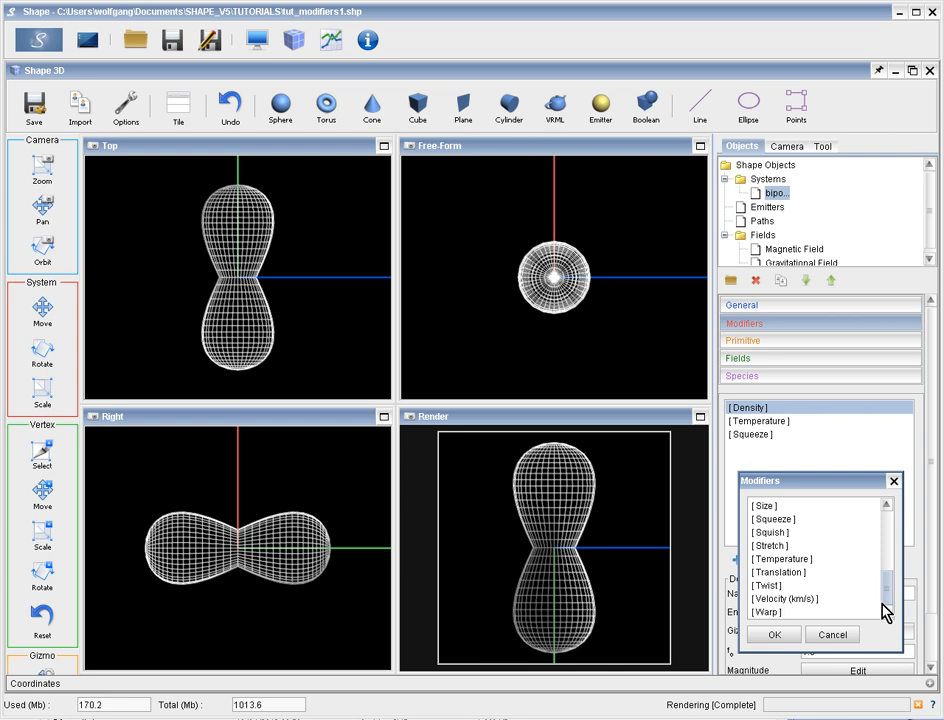
pyautogui.moveTo(887, 602); pyautogui.dragTo(887, 579)
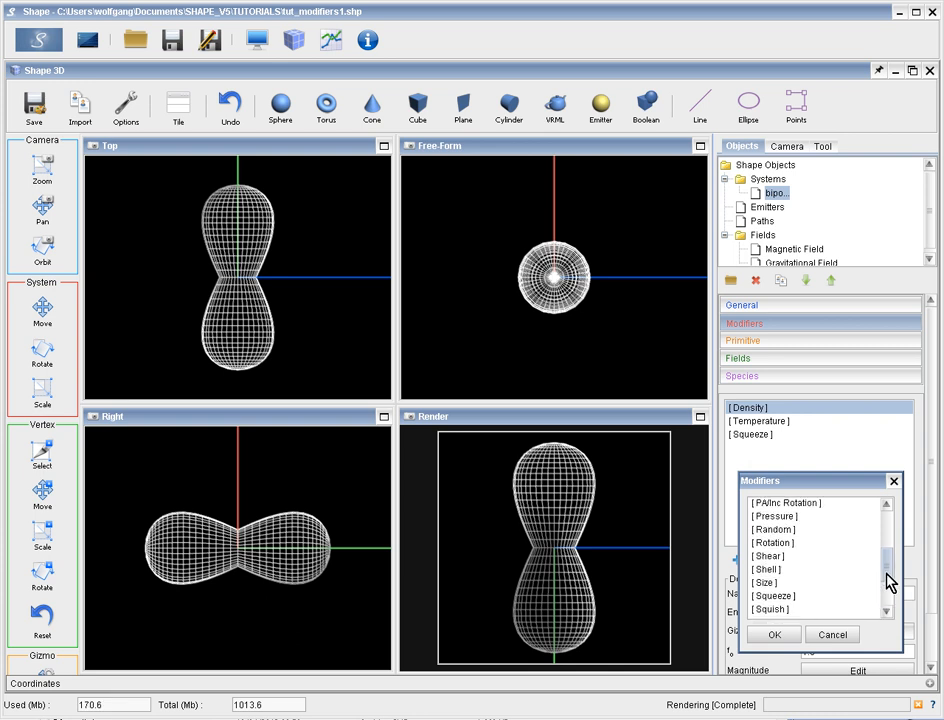
pyautogui.click(771, 569)
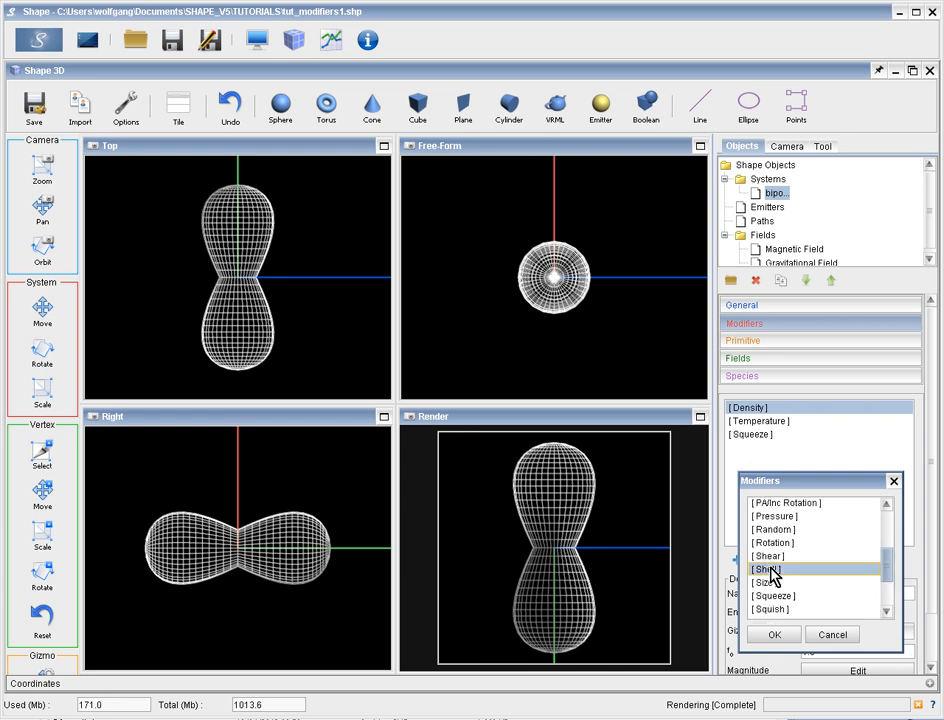
pyautogui.click(776, 635)
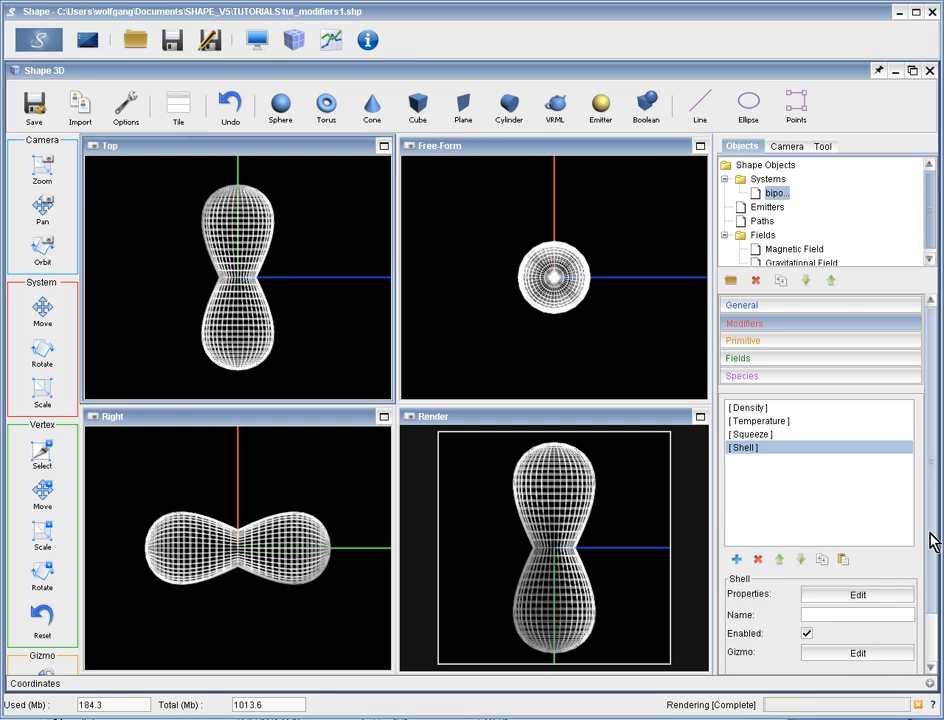
# Try a shell thickness of 10 for the Shell modifier, reduce it to a constant 5 and accept it
pyautogui.click(832, 600)
pyautogui.moveTo(513, 449); pyautogui.dragTo(646, 209)
pyautogui.click(472, 510)
pyautogui.press('Return')
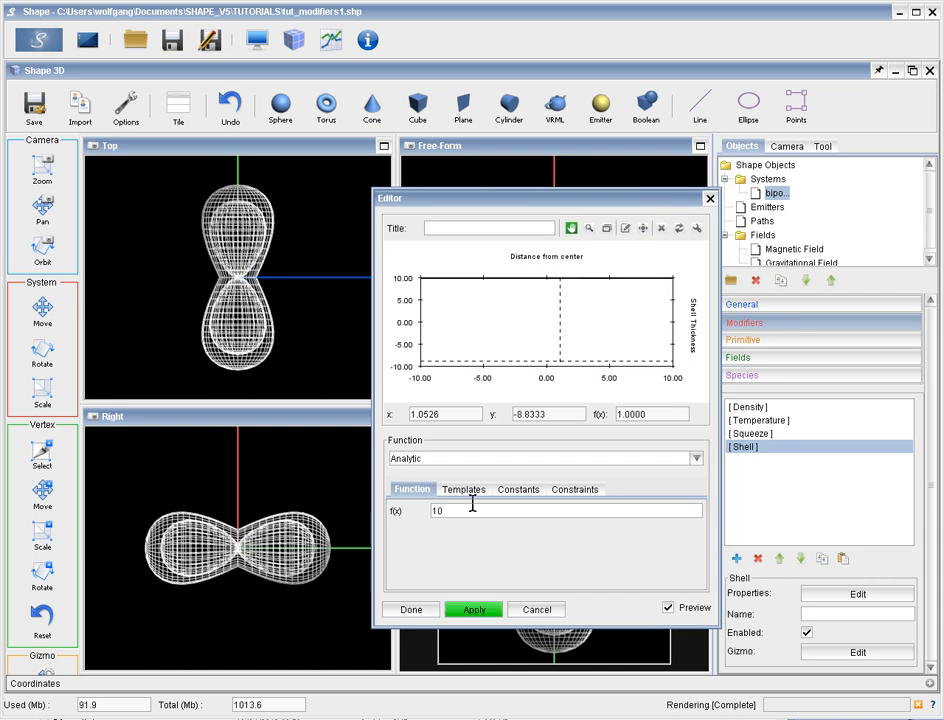
pyautogui.moveTo(451, 510); pyautogui.dragTo(409, 514)
pyautogui.write('5')
pyautogui.press('Return')
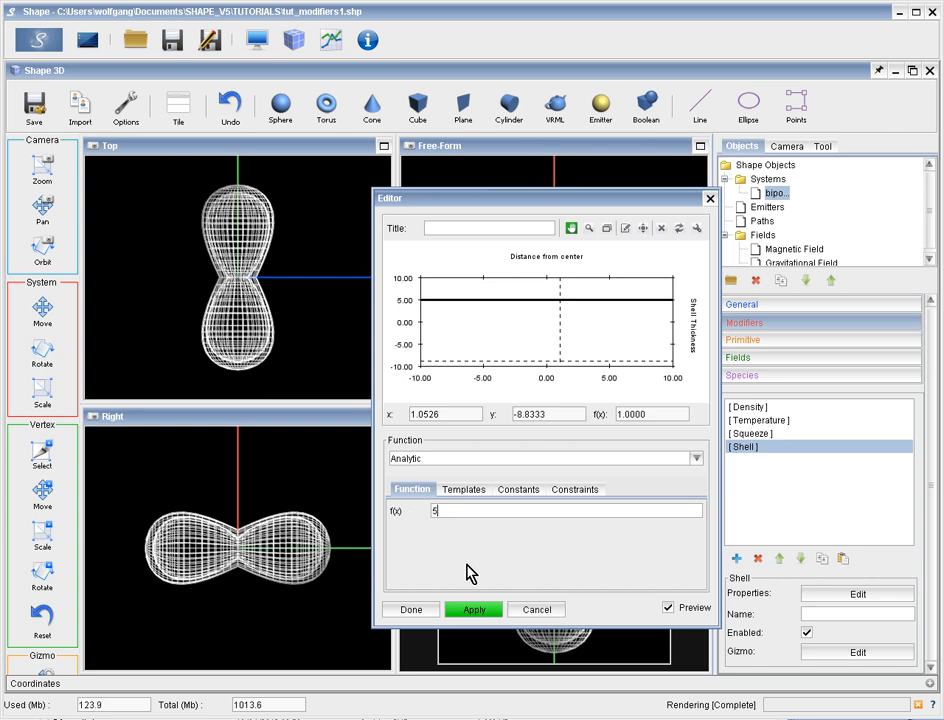
pyautogui.click(406, 611)
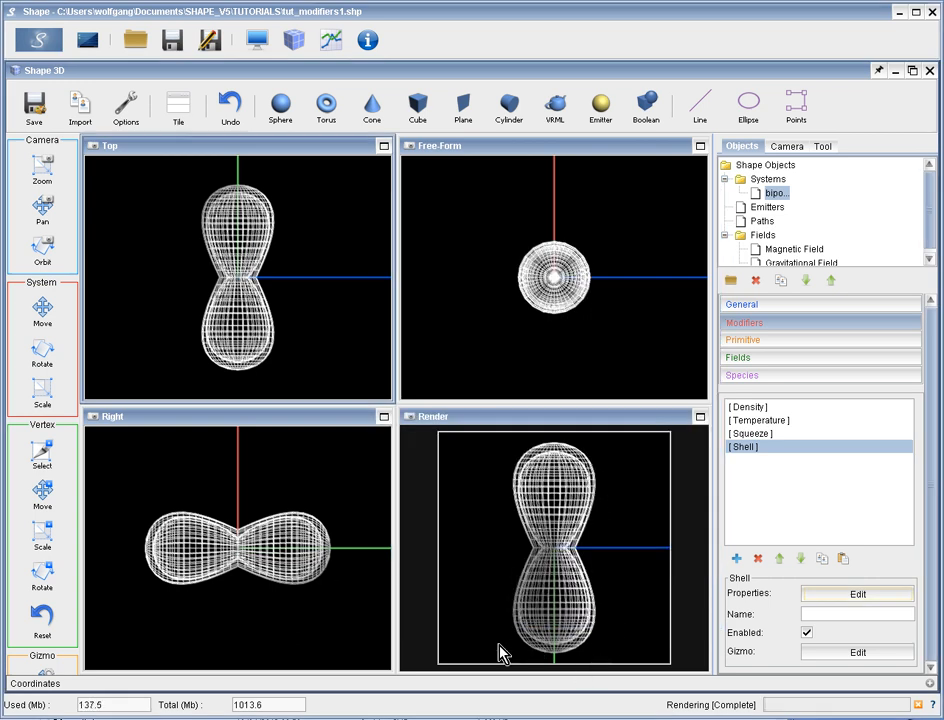
# Switch back to the Renderer module and render the bipolar object with its shell
pyautogui.click(256, 40)
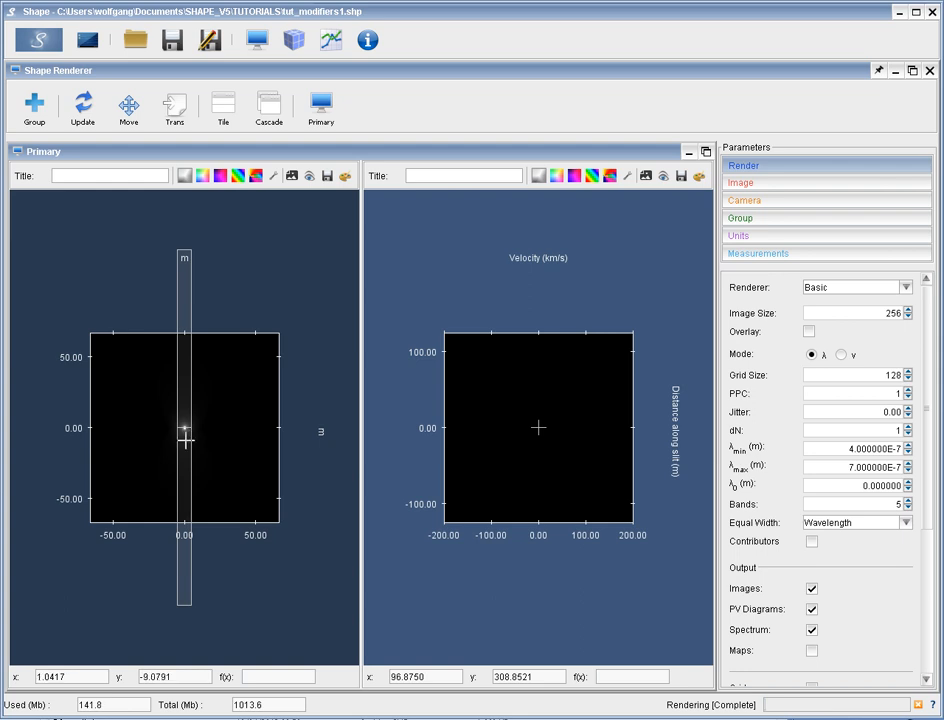
pyautogui.click(36, 42)
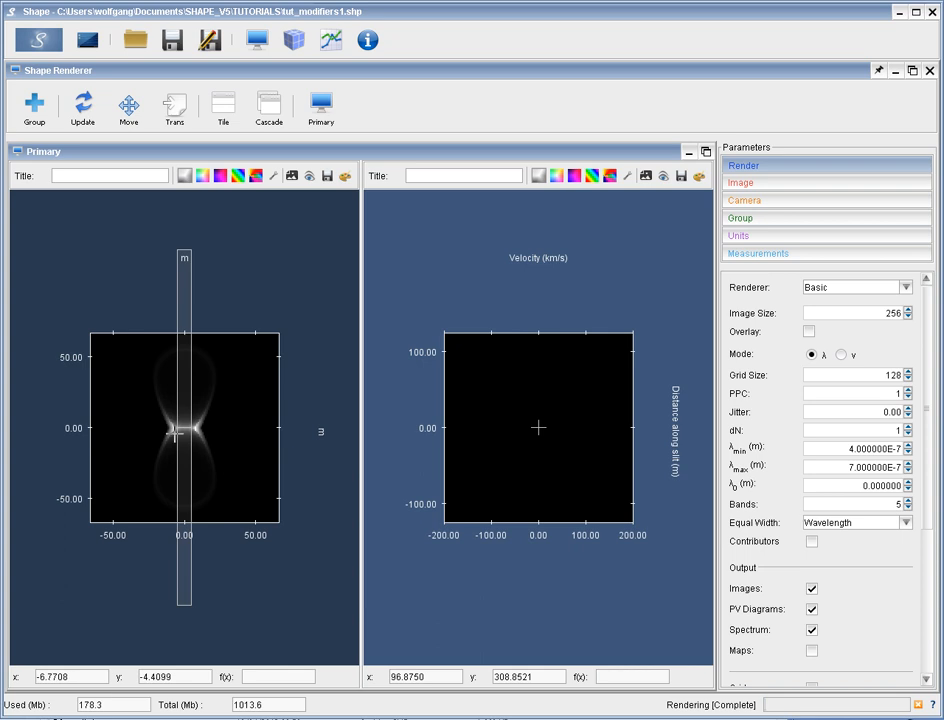
# Set the rendered image's Scale filter to the Square Root scale type and apply the image adjustment
pyautogui.click(345, 177)
pyautogui.moveTo(349, 187); pyautogui.dragTo(224, 256)
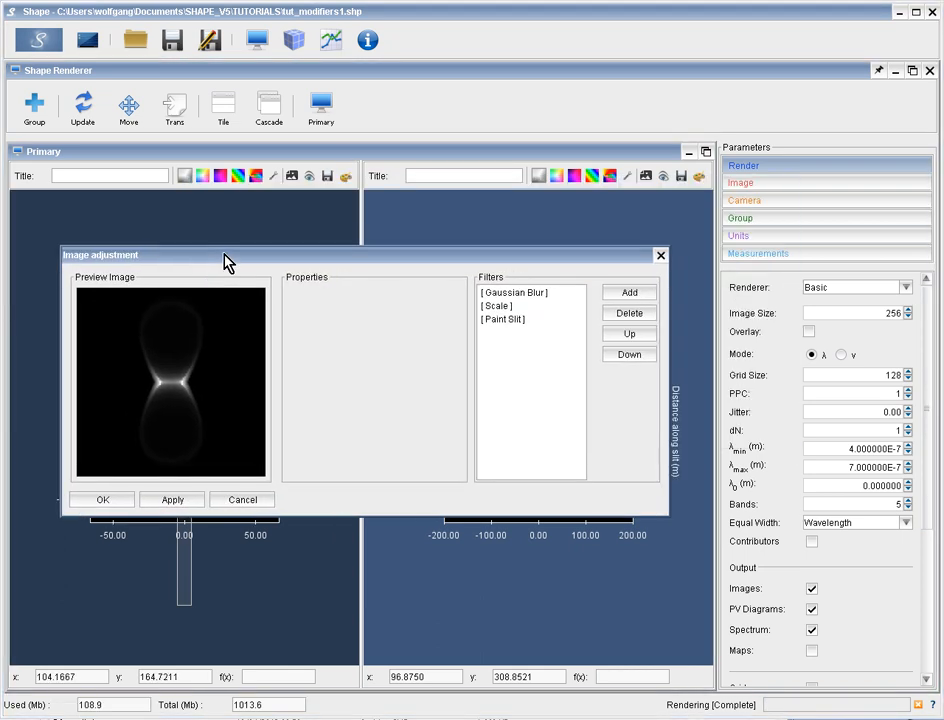
pyautogui.click(495, 306)
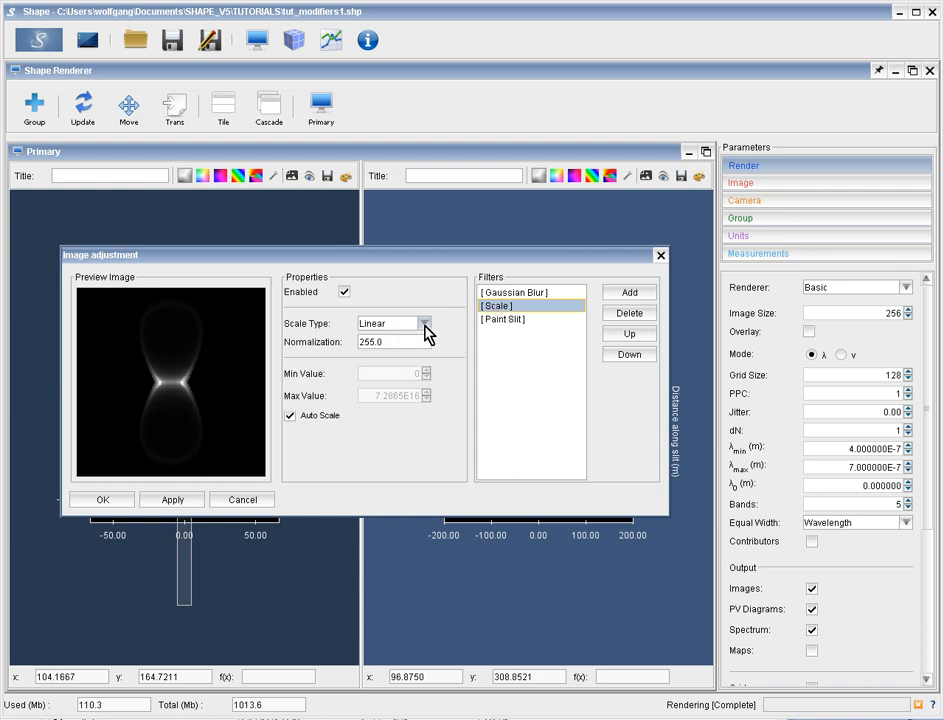
pyautogui.click(424, 325)
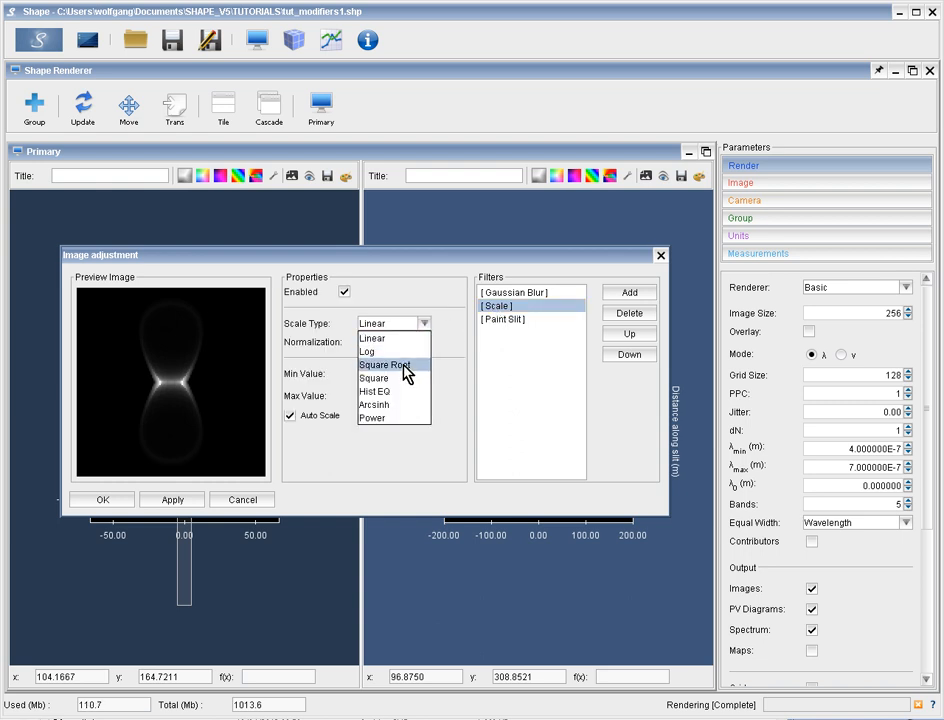
pyautogui.click(405, 366)
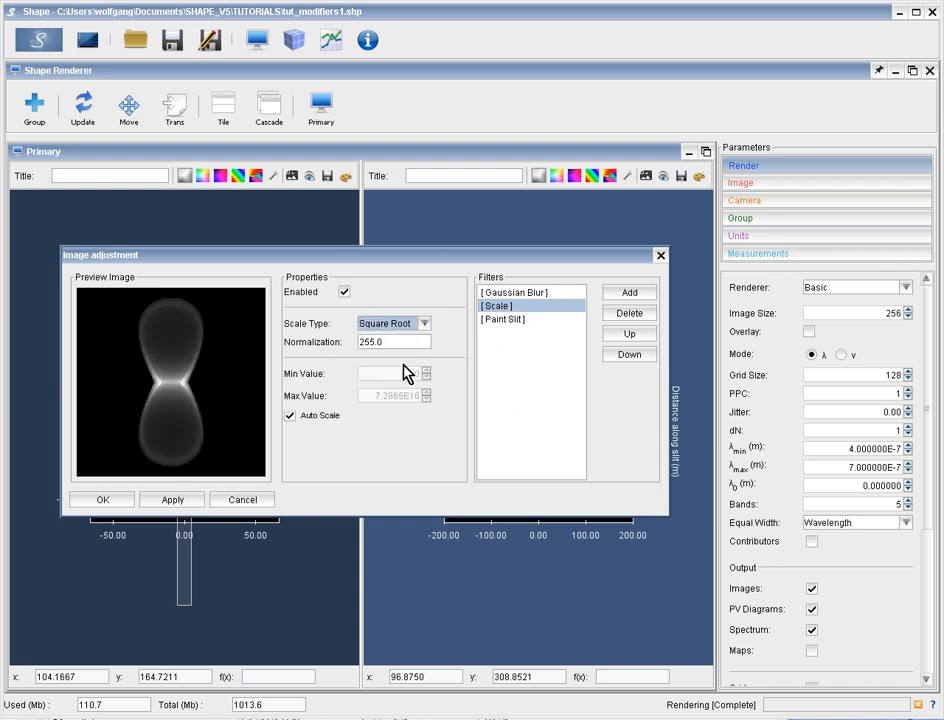
pyautogui.click(177, 502)
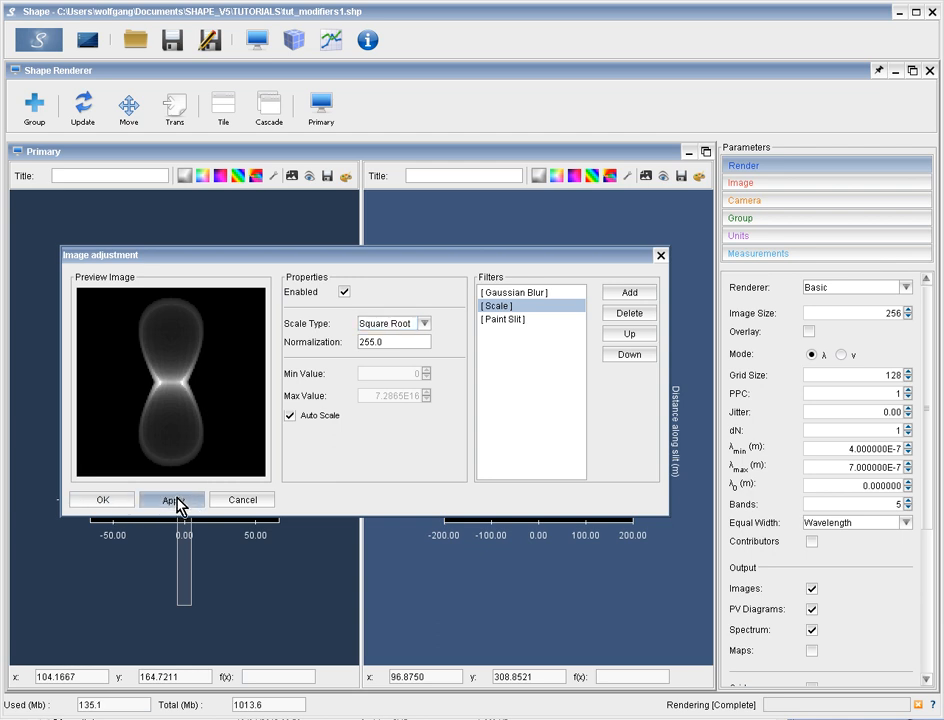
pyautogui.click(103, 502)
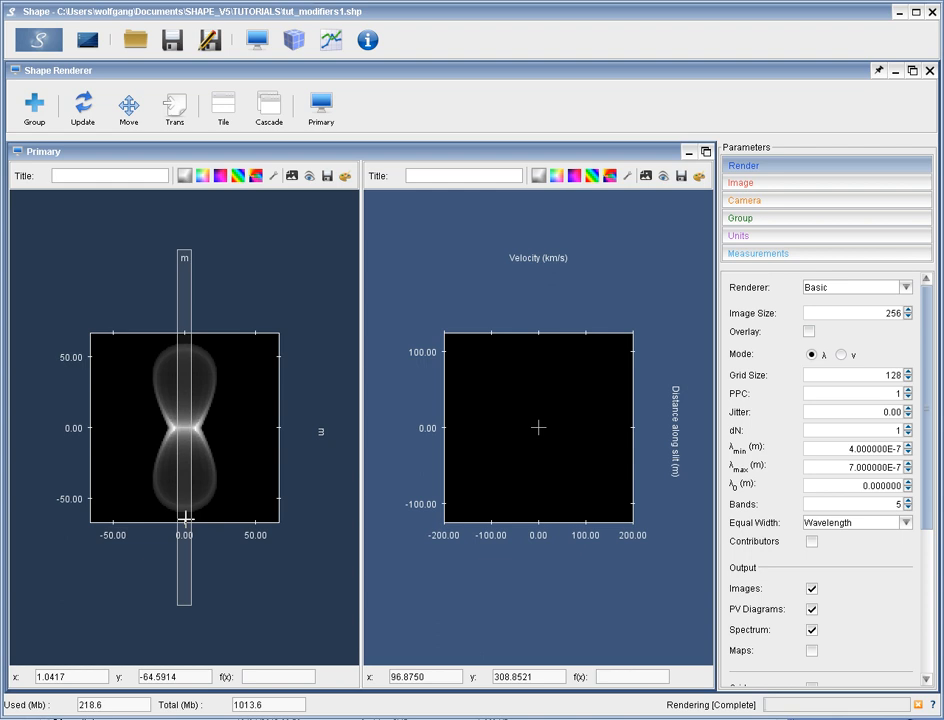
# Return to the 3D module and add a Sparse Convolution texture to the bipolar object's Density modifier
pyautogui.click(294, 40)
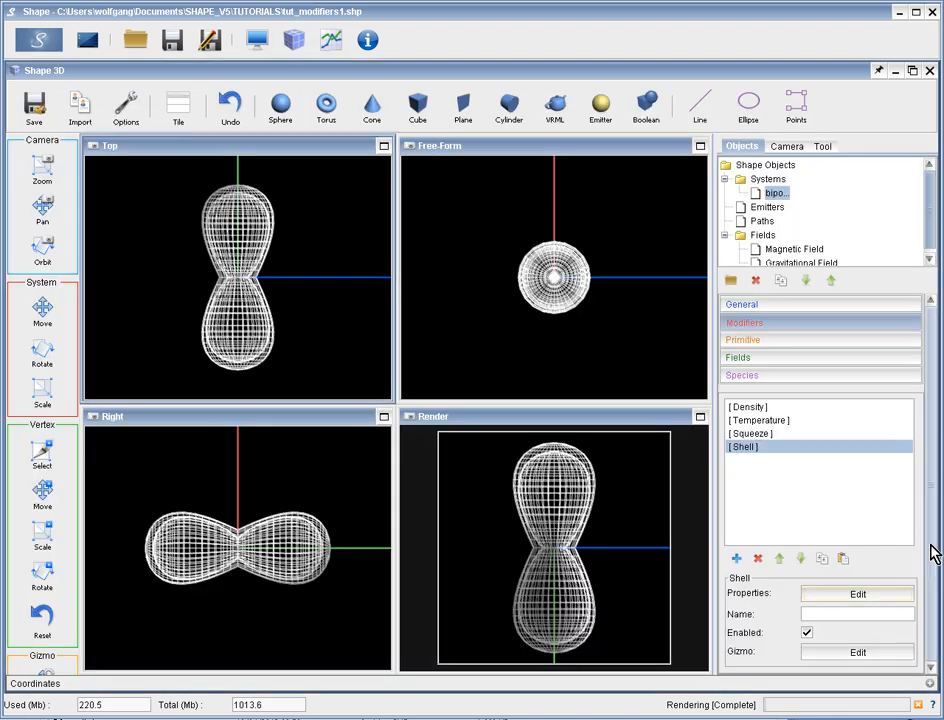
pyautogui.click(745, 407)
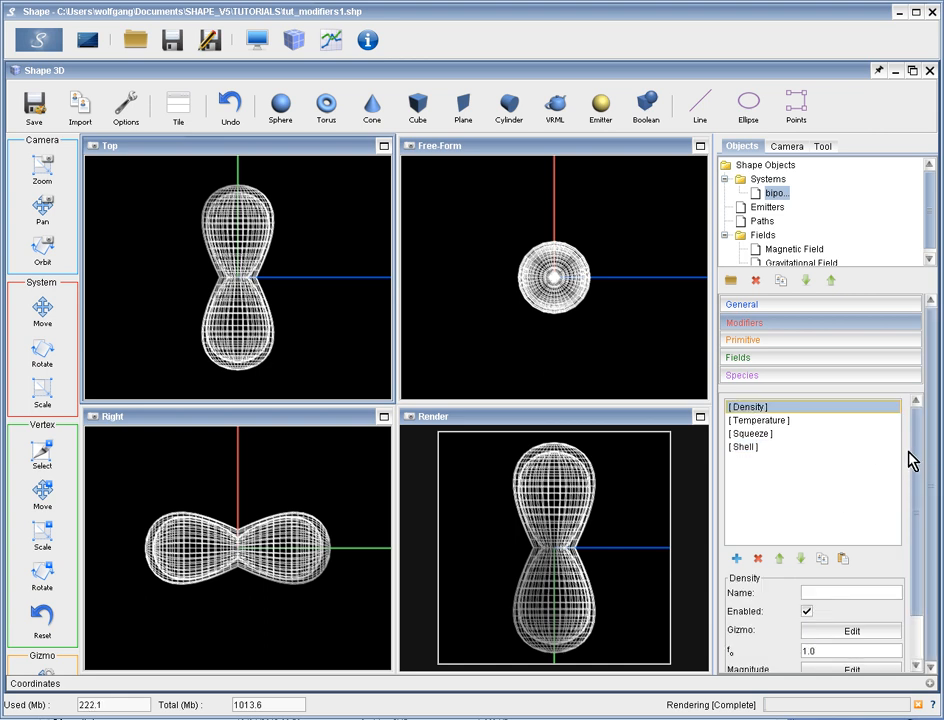
pyautogui.scroll(-3, 903, 575)
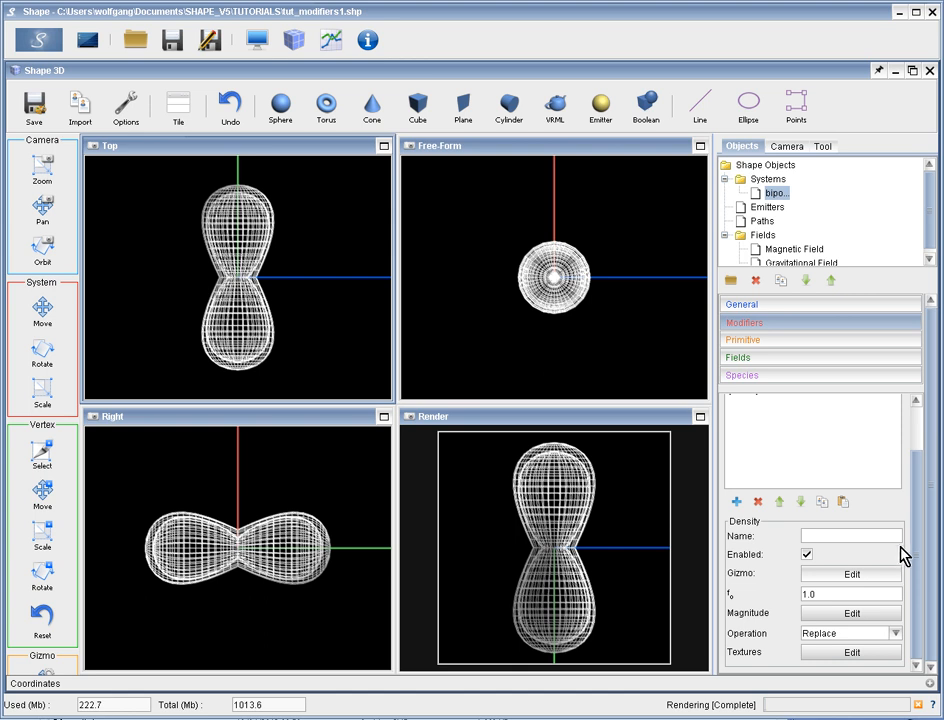
pyautogui.click(843, 656)
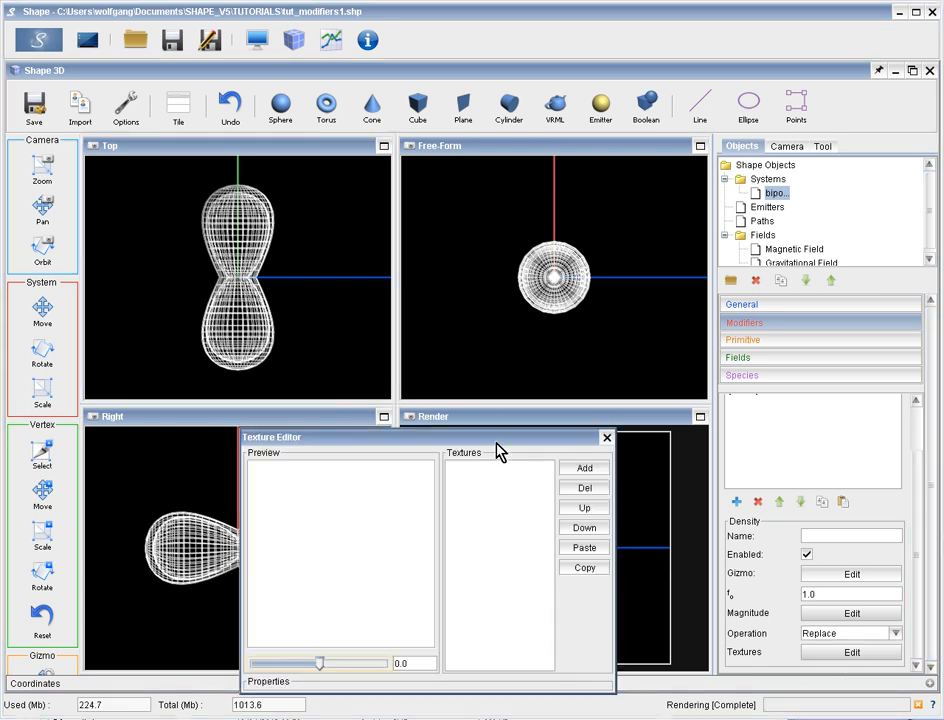
pyautogui.moveTo(500, 450); pyautogui.dragTo(573, 205)
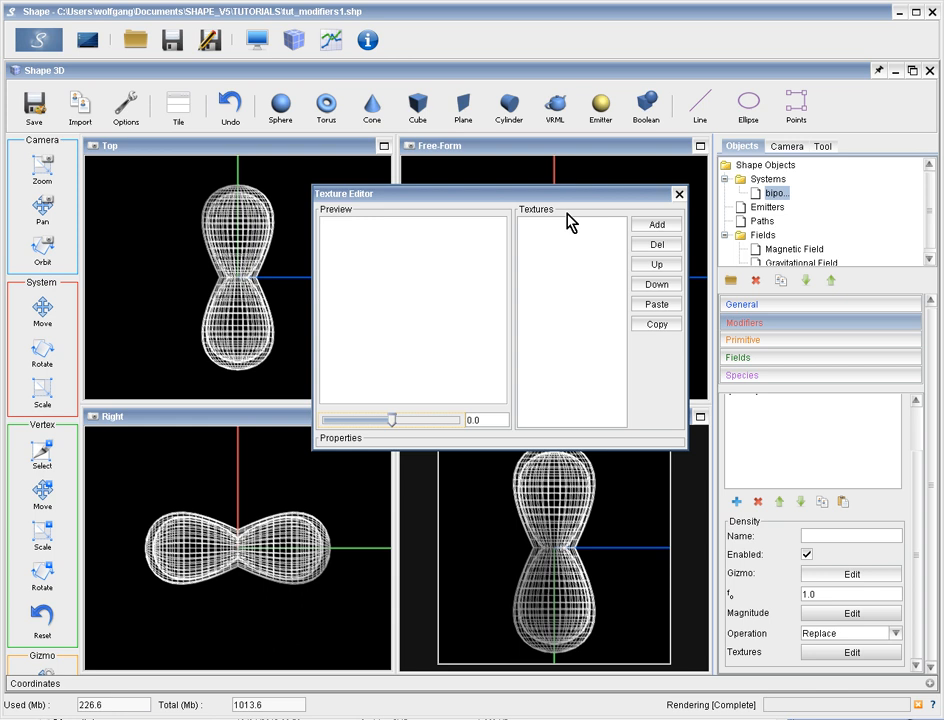
pyautogui.moveTo(566, 204); pyautogui.dragTo(544, 208)
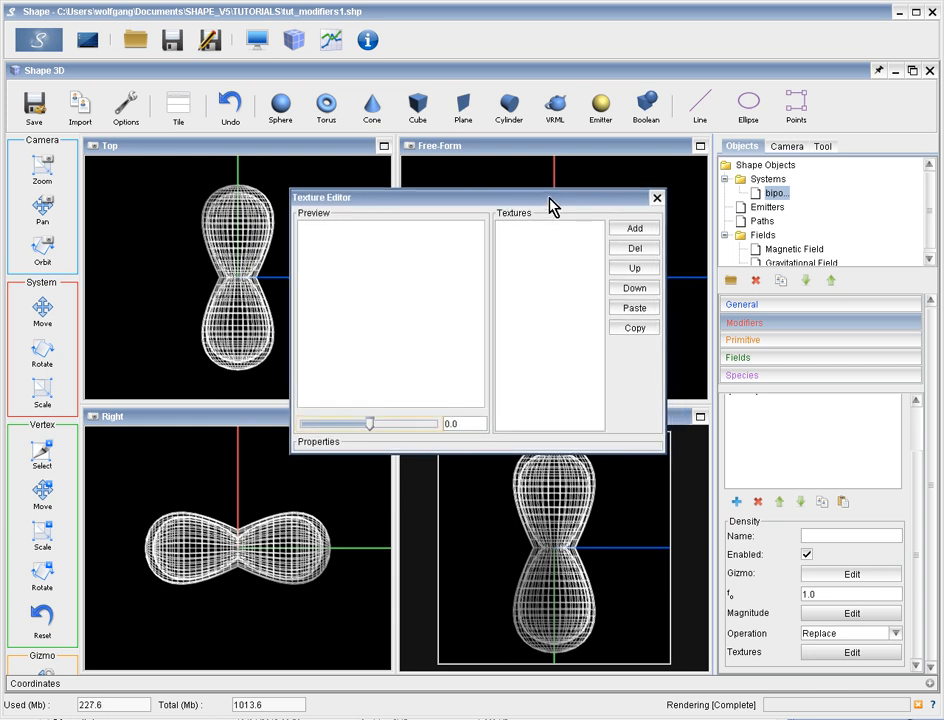
pyautogui.click(633, 231)
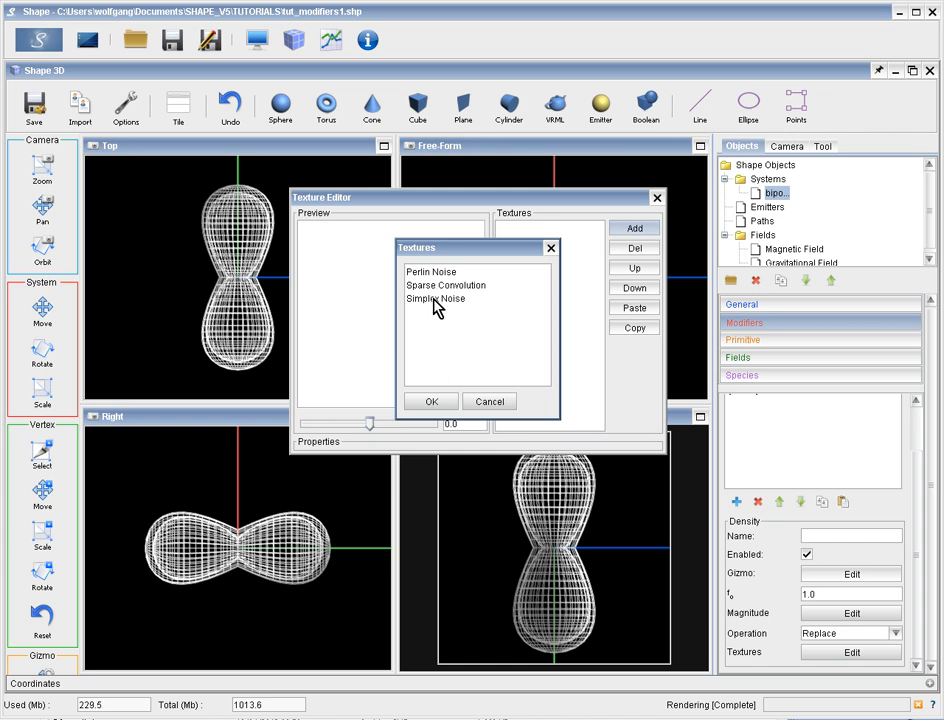
pyautogui.click(435, 286)
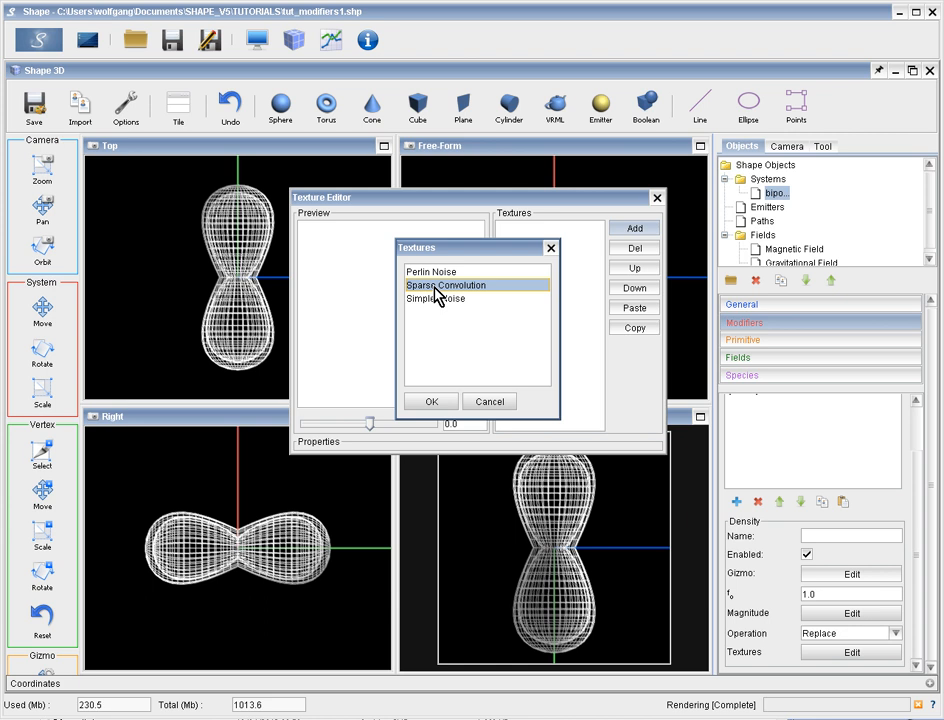
pyautogui.click(430, 402)
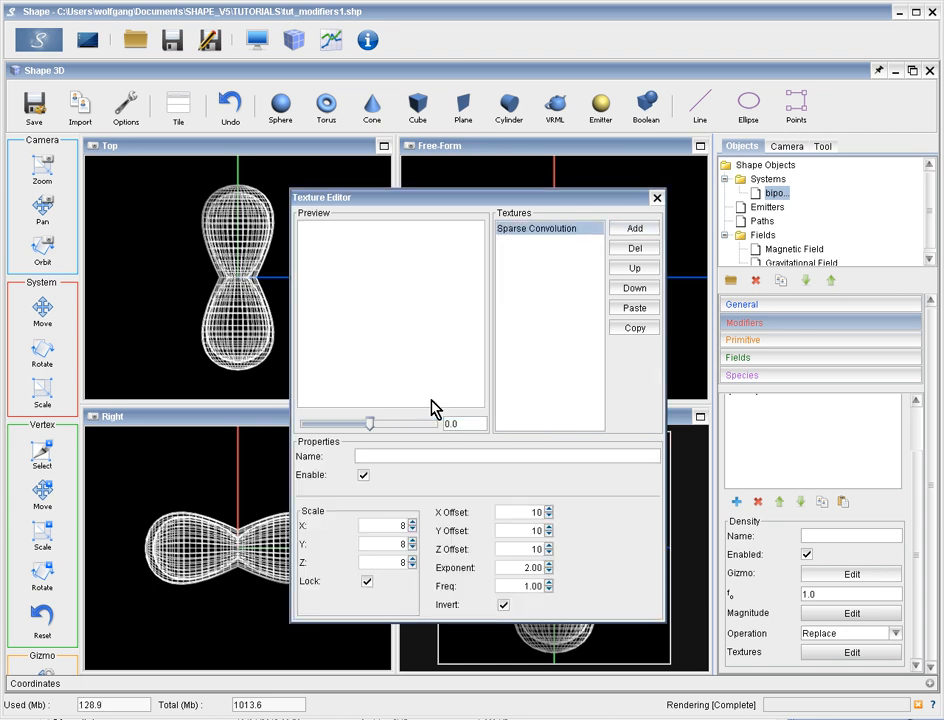
# Set the Sparse Convolution texture's locked scale to 0.1, exponent to 20, frequency to 2 and Z offset to 2
pyautogui.moveTo(447, 205); pyautogui.dragTo(425, 154)
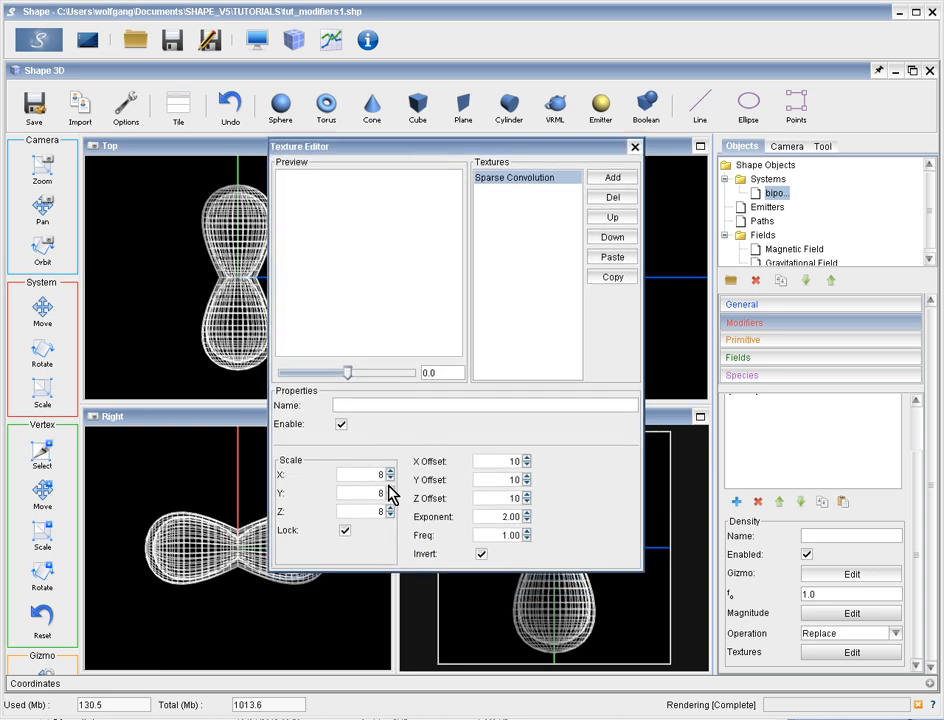
pyautogui.moveTo(379, 475); pyautogui.dragTo(388, 477)
pyautogui.click(390, 479)
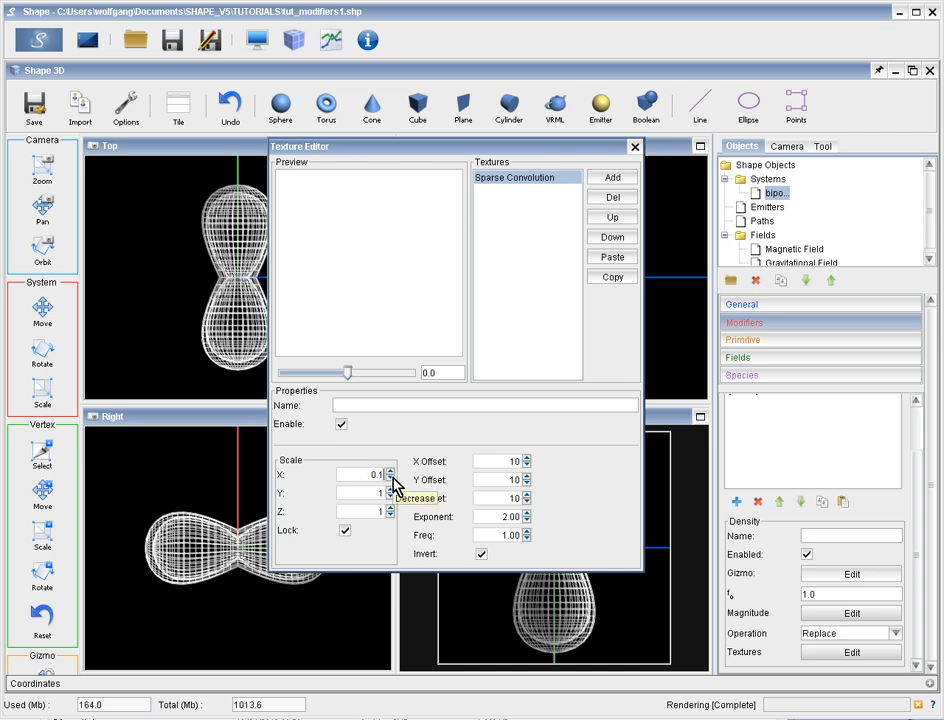
pyautogui.moveTo(499, 518); pyautogui.dragTo(527, 518)
pyautogui.write('20')
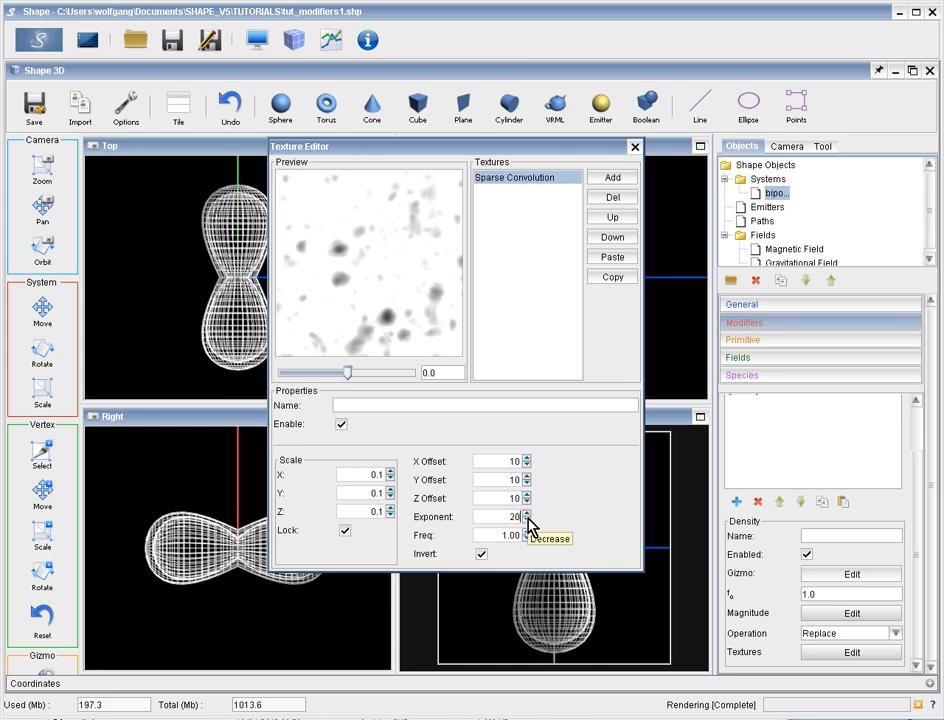
pyautogui.press('Return')
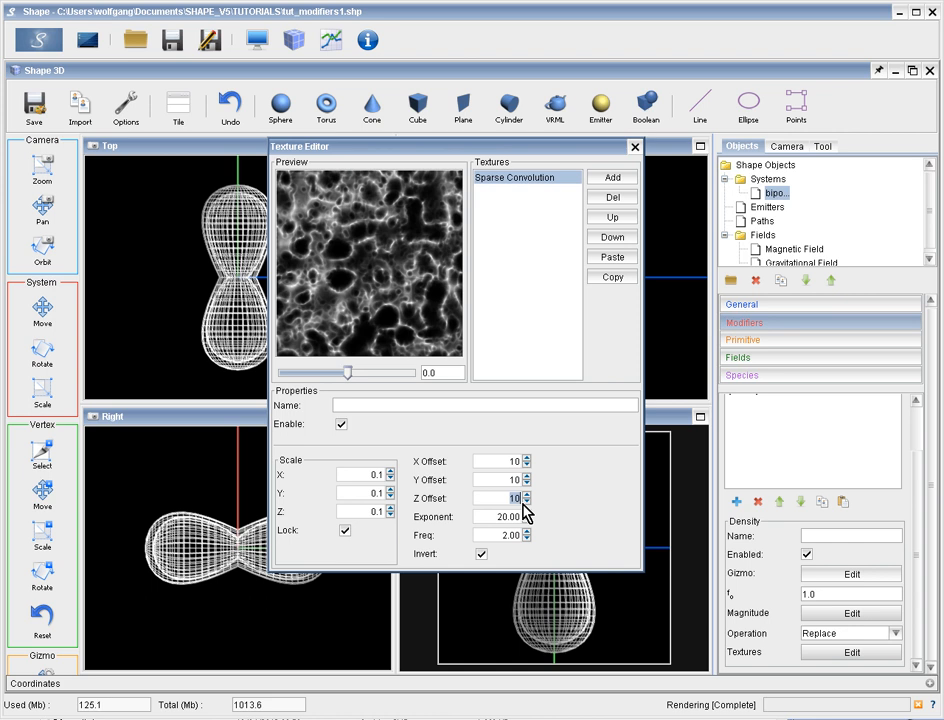
pyautogui.write('2')
pyautogui.press('Return')
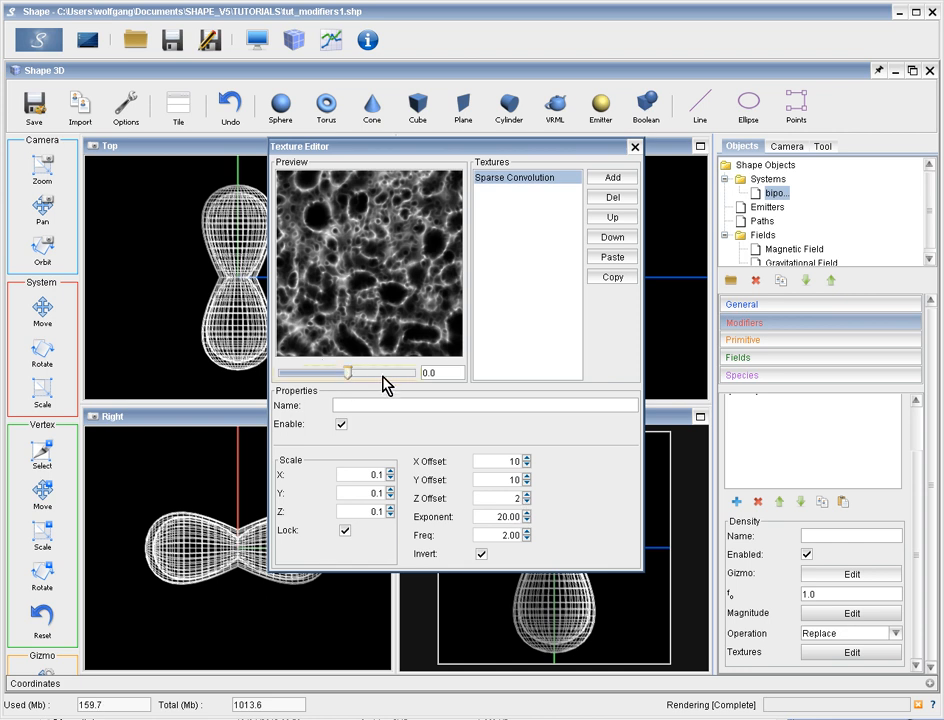
# Preview the Sparse Convolution texture at several depths and close the Texture Editor
pyautogui.moveTo(347, 371); pyautogui.dragTo(375, 374)
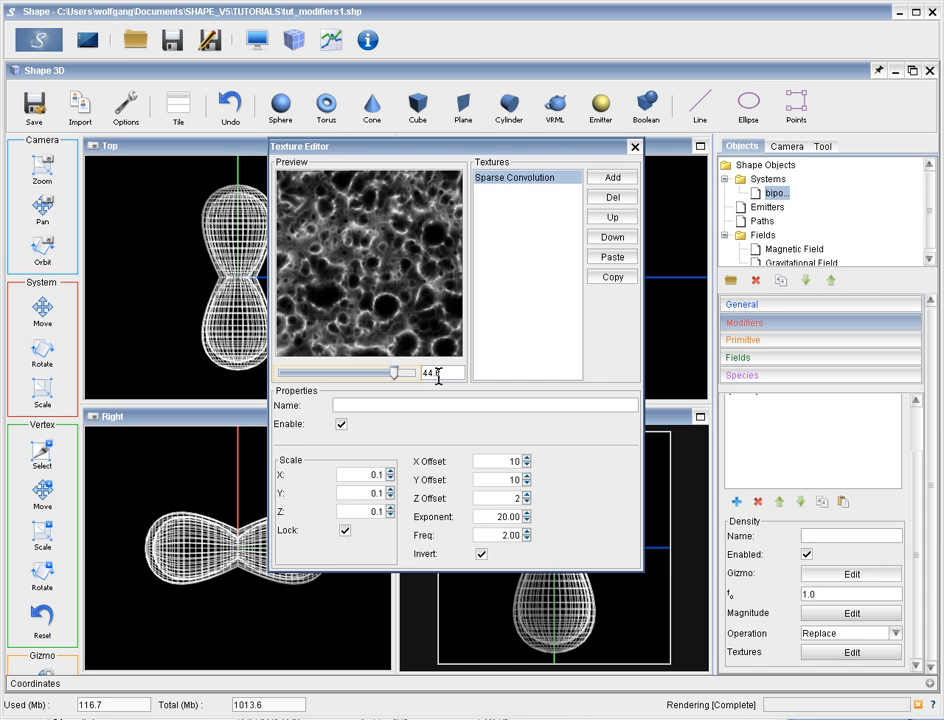
pyautogui.press('Left')
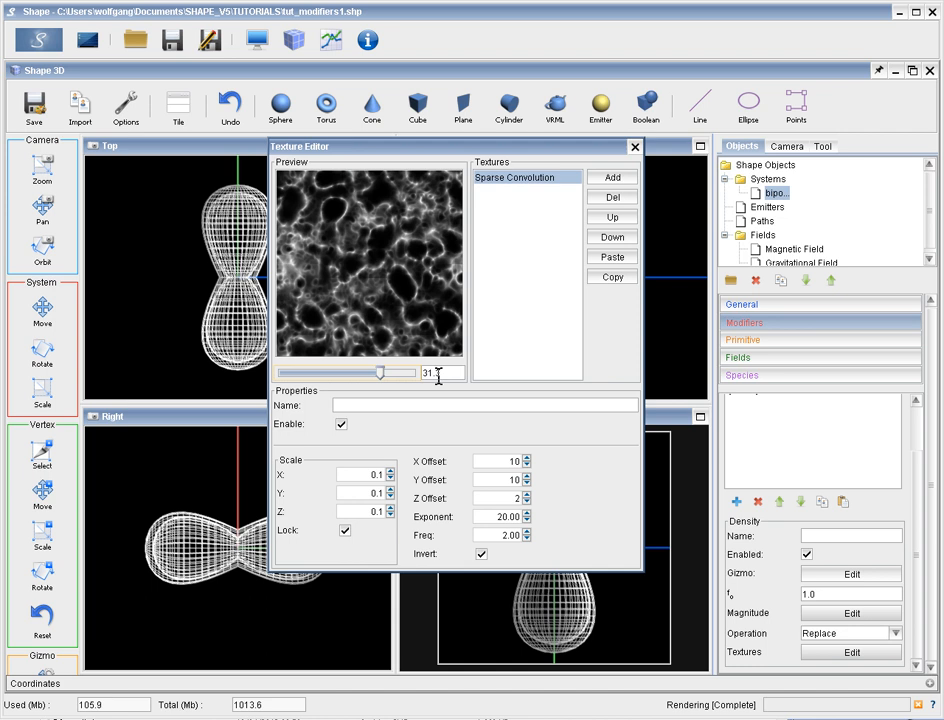
pyautogui.click(634, 148)
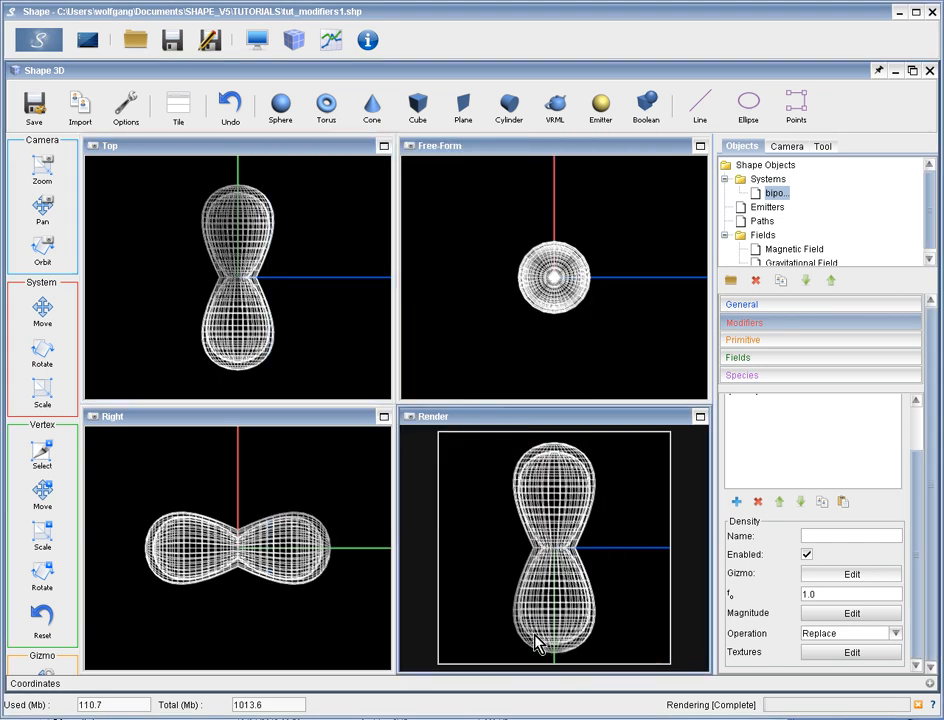
# Switch to the Renderer module and render the bipolar object with its textured density
pyautogui.click(256, 40)
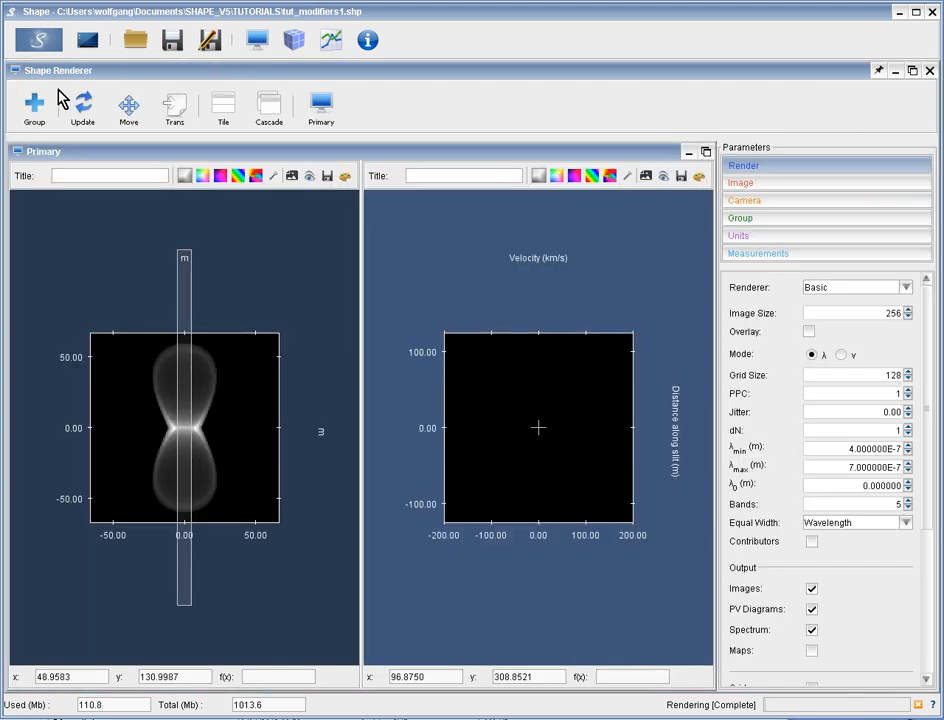
pyautogui.click(32, 39)
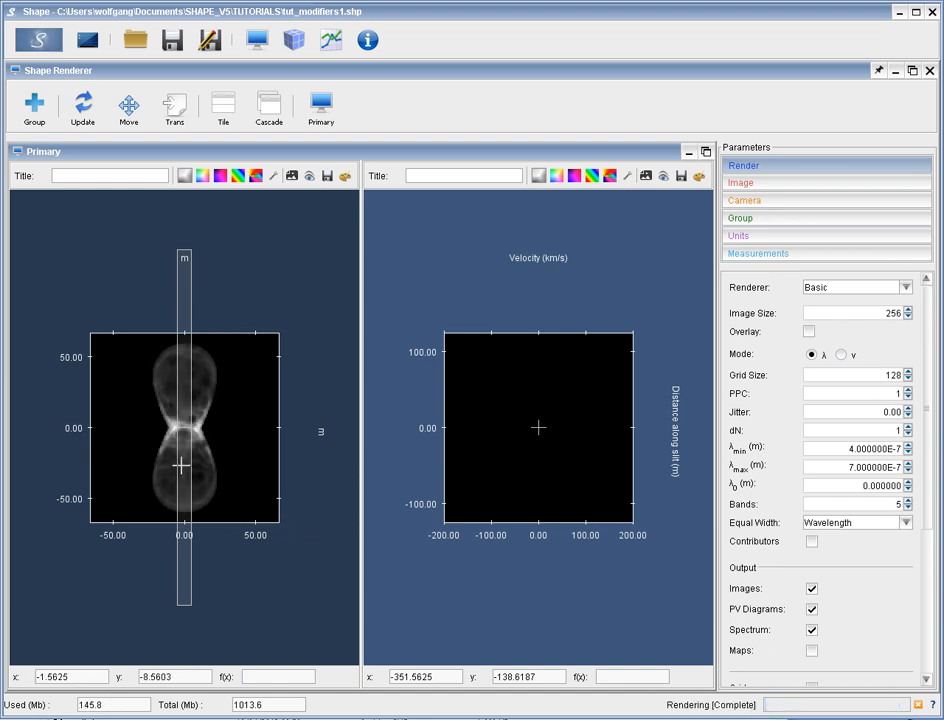
# Return to the 3D module and paste the Density modifier into the bipolar object's modifiers as a Copy
pyautogui.click(296, 43)
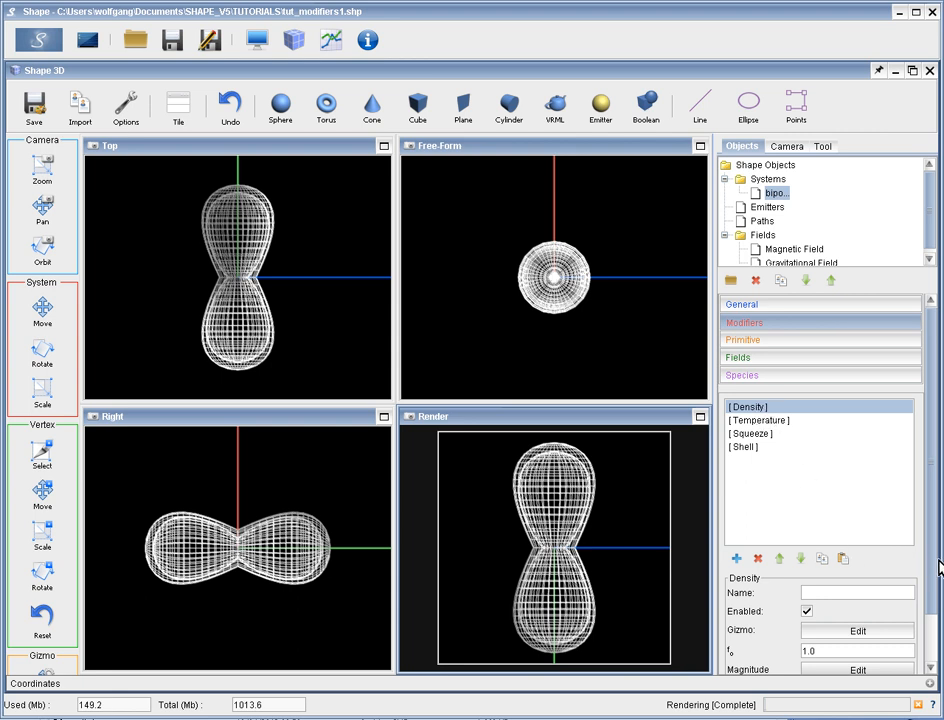
pyautogui.moveTo(933, 558); pyautogui.dragTo(930, 612)
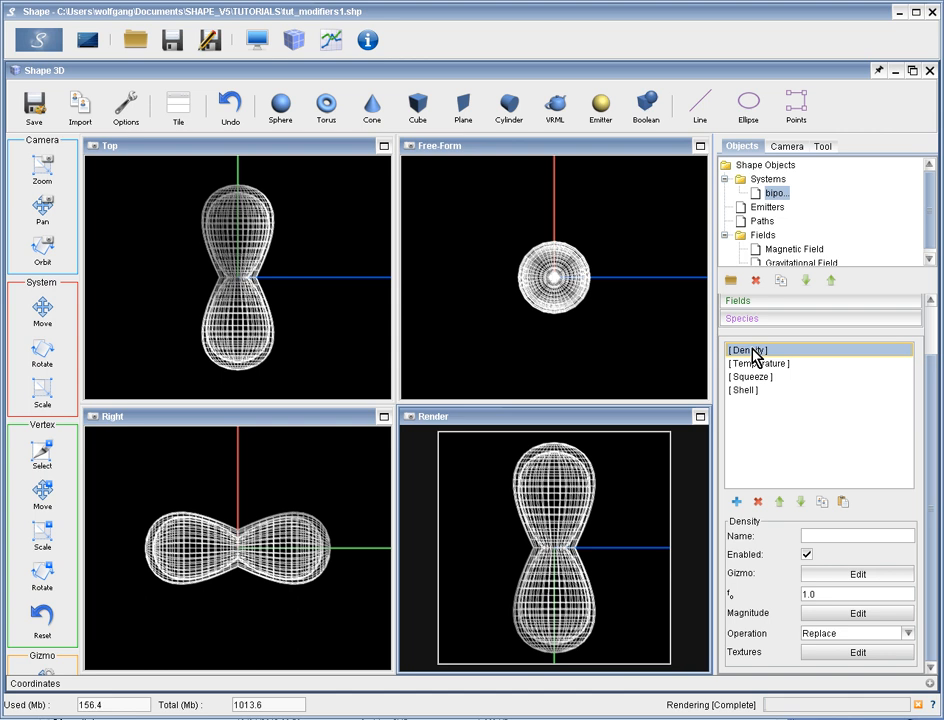
pyautogui.click(845, 506)
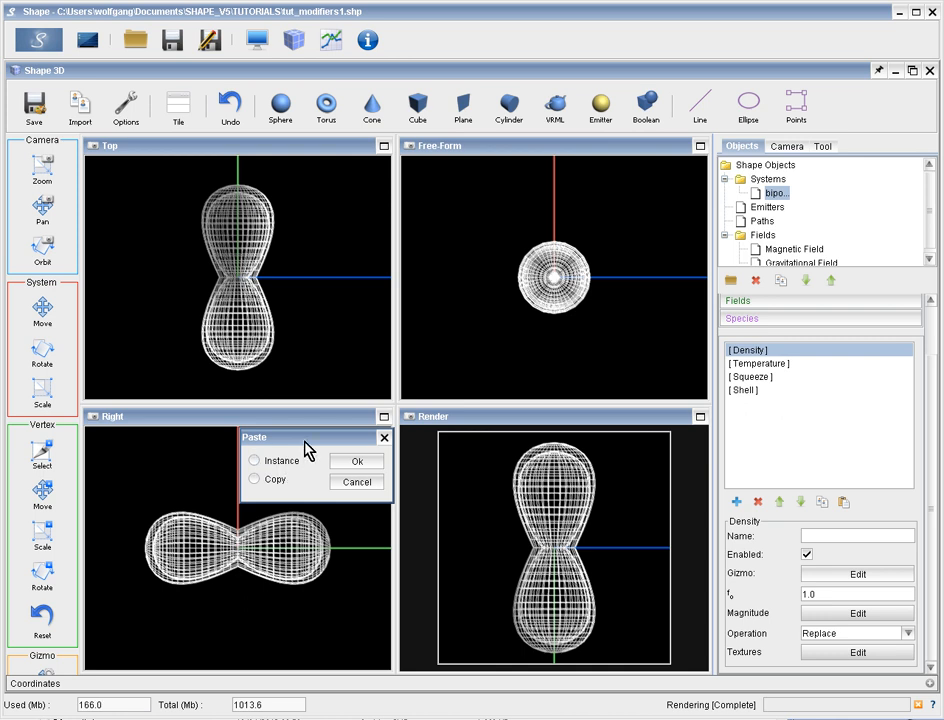
pyautogui.click(256, 479)
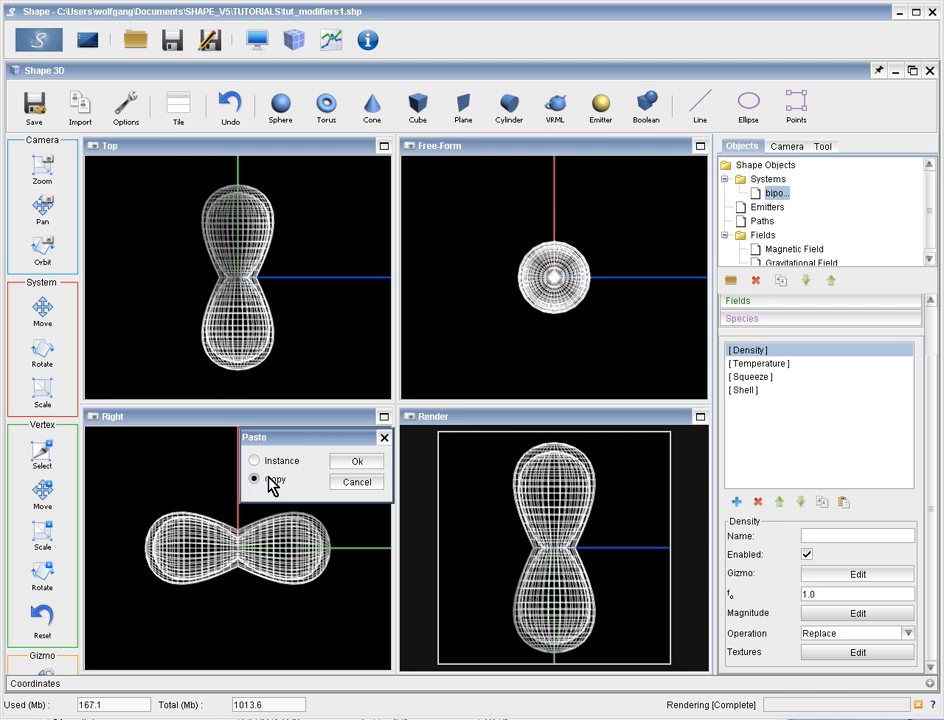
pyautogui.click(355, 464)
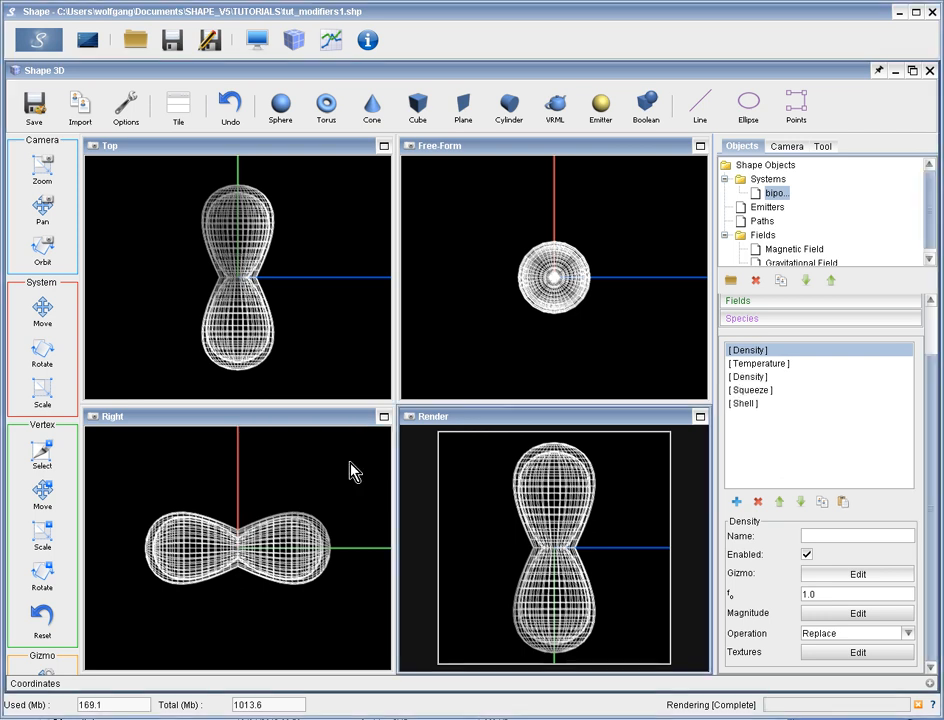
# Toggle the Enable option of the Sparse Convolution texture in the copied Density modifier and name that modifier "texture"
pyautogui.click(755, 380)
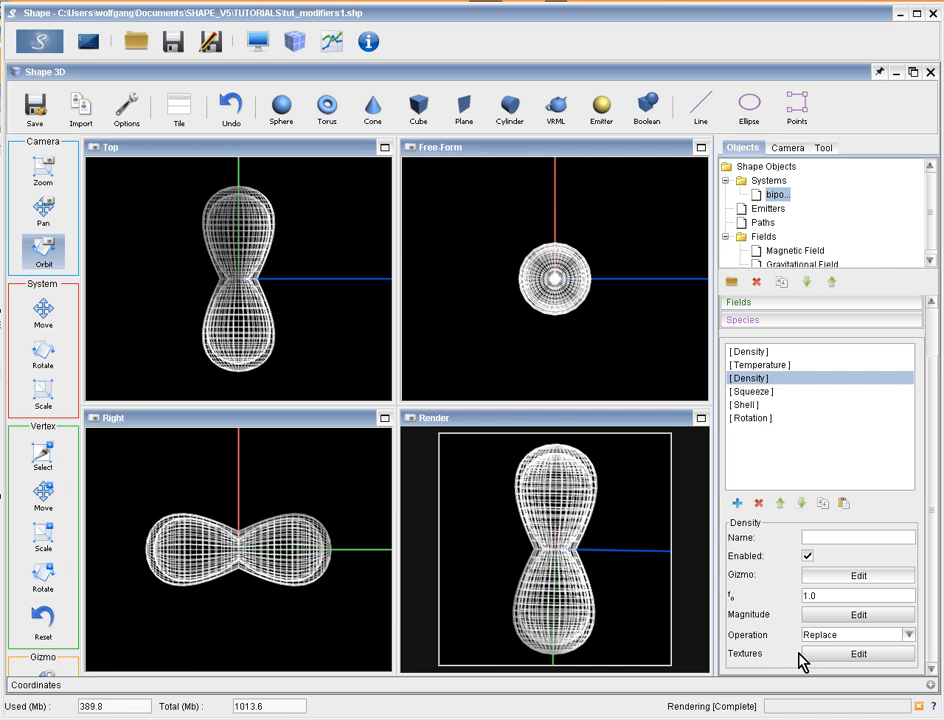
pyautogui.click(828, 655)
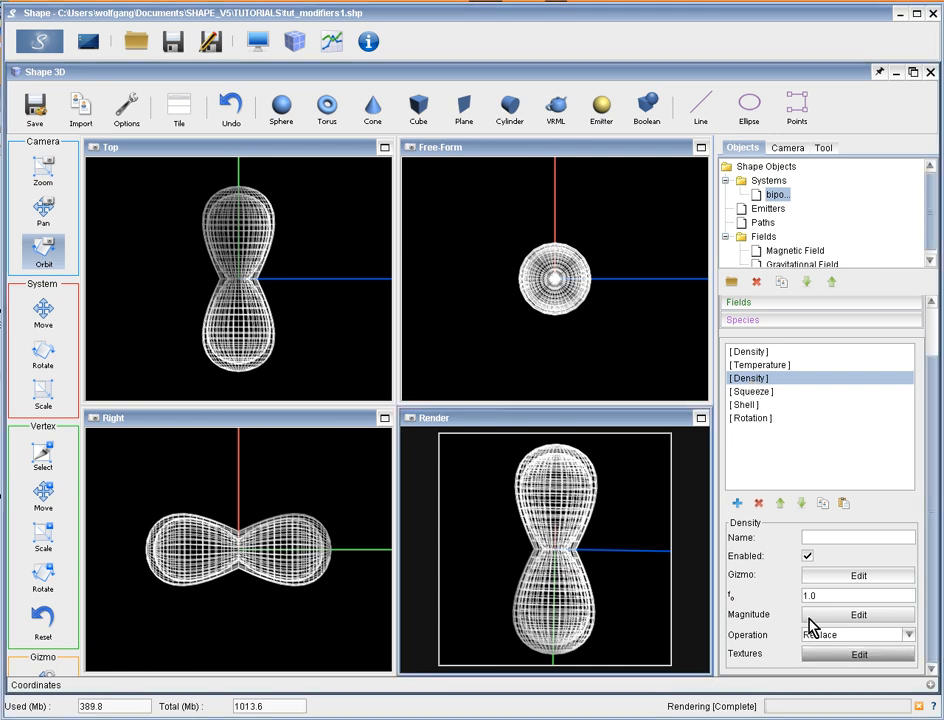
pyautogui.moveTo(532, 447); pyautogui.dragTo(682, 284)
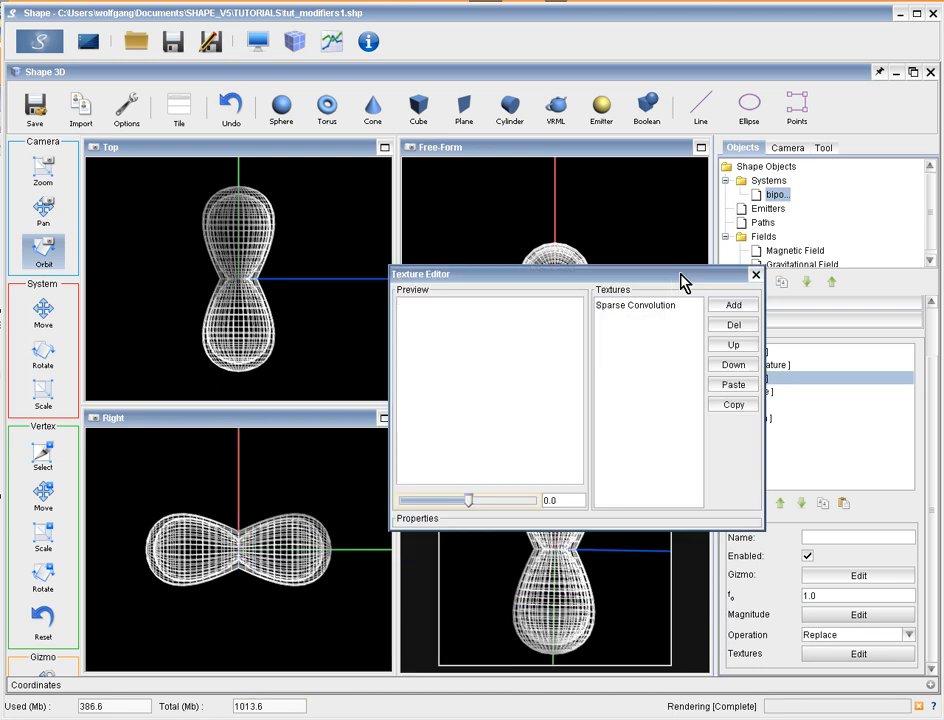
pyautogui.click(630, 308)
pyautogui.click(462, 553)
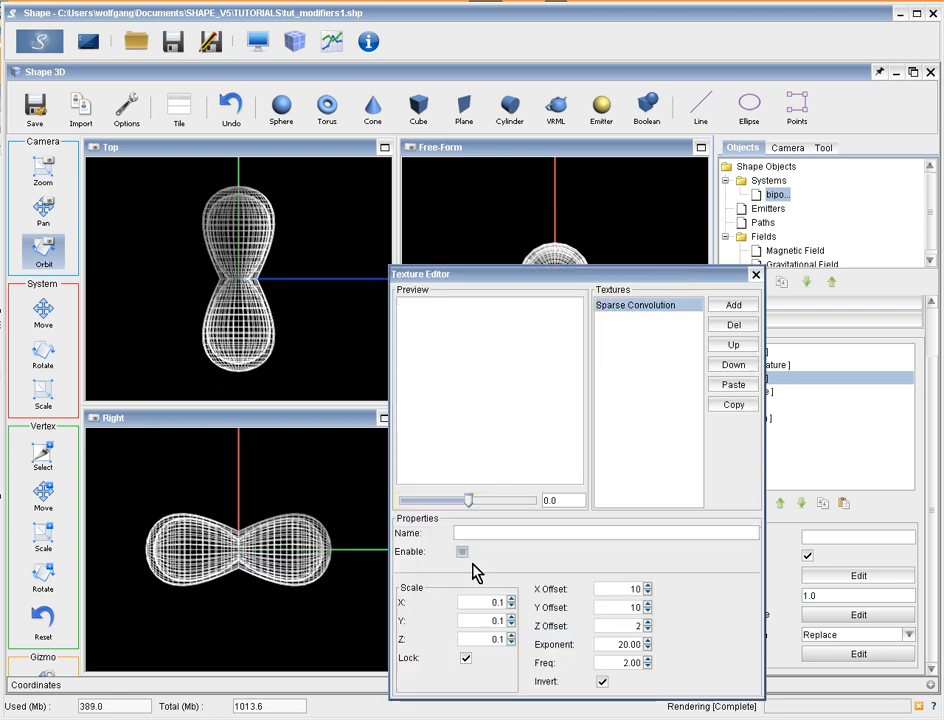
pyautogui.click(757, 274)
pyautogui.write('texture')
pyautogui.press('Return')
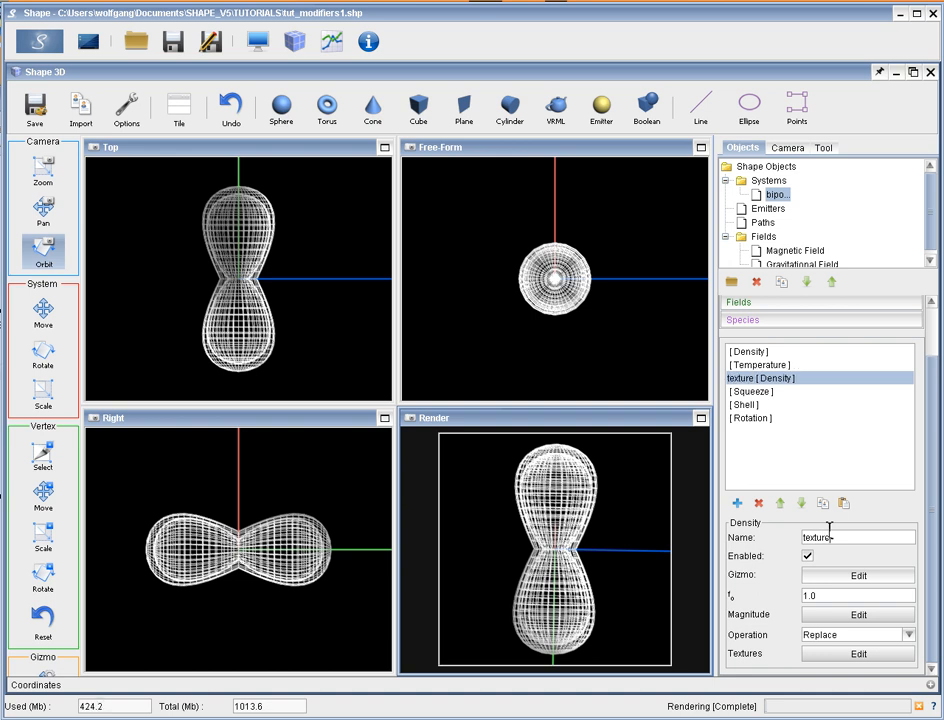
# Move the "texture" Density modifier up to directly above the Temperature modifier, render the bipolar object, and return to the 3D module
pyautogui.click(780, 504)
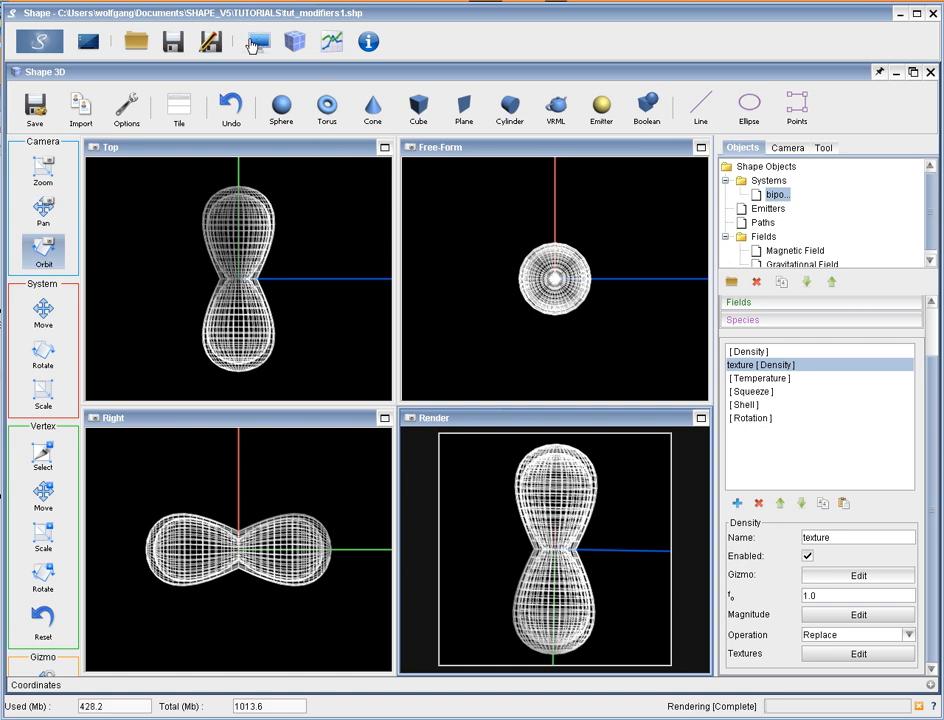
pyautogui.click(42, 42)
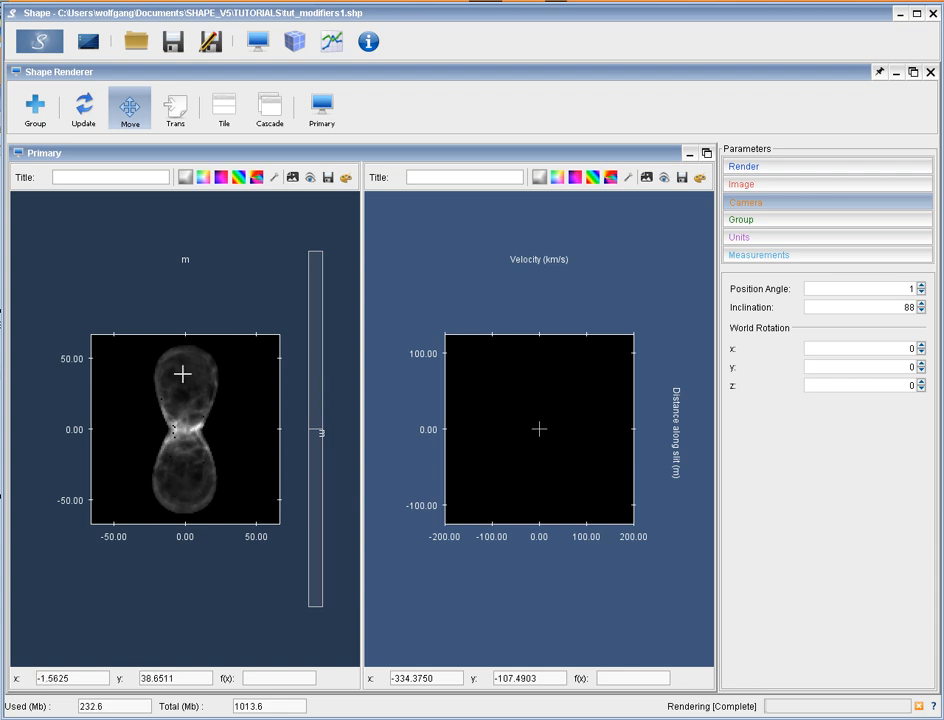
pyautogui.click(295, 41)
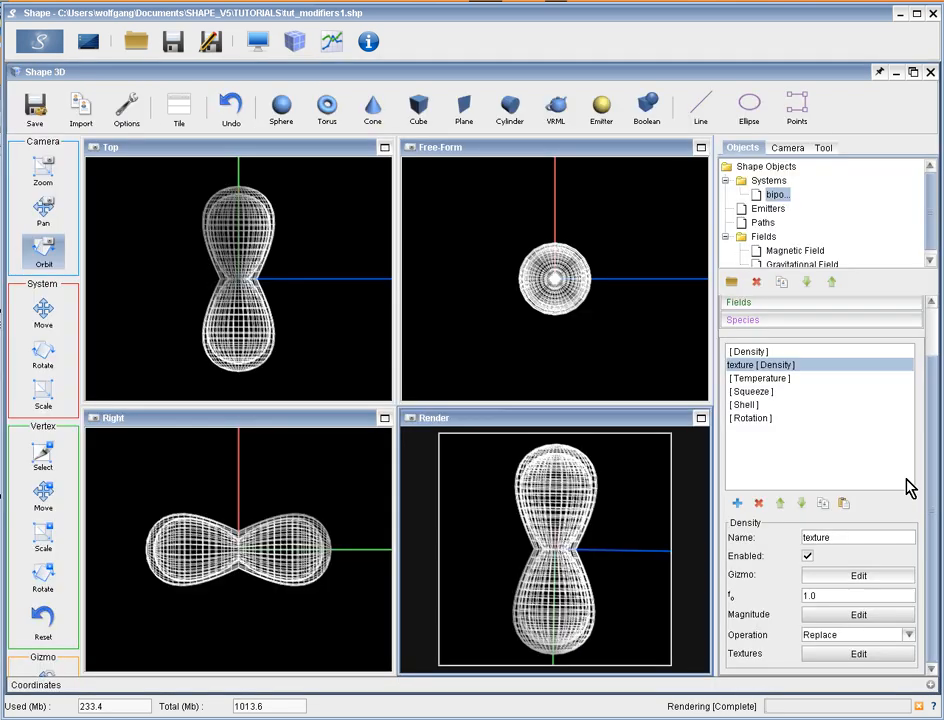
# Disable the "texture" Density modifier, render the bipolar object without it in the Renderer module, and return to the 3D module
pyautogui.click(808, 556)
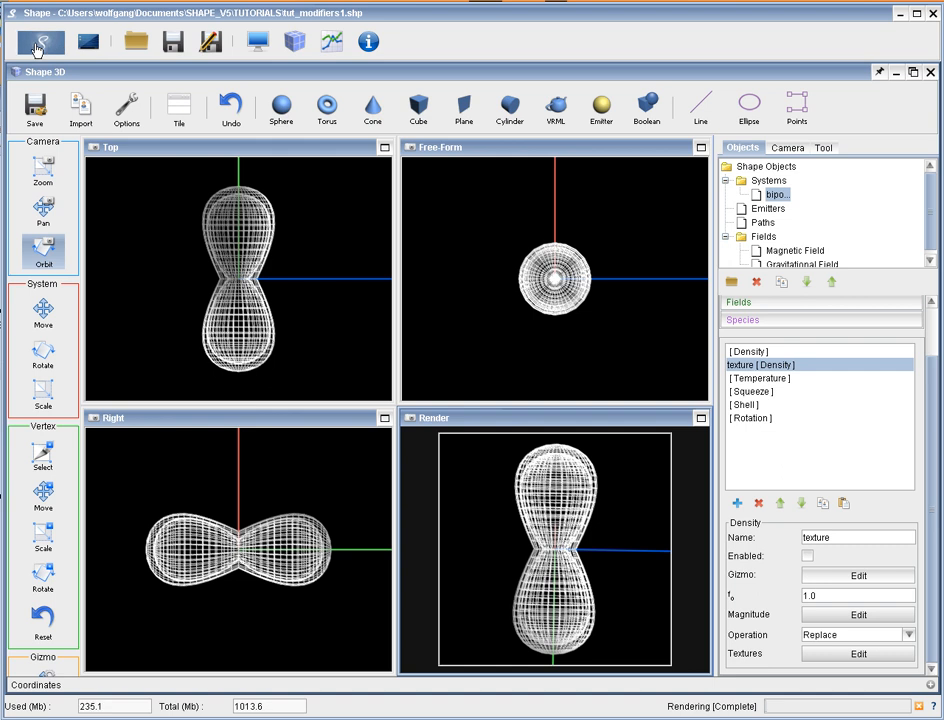
pyautogui.click(259, 45)
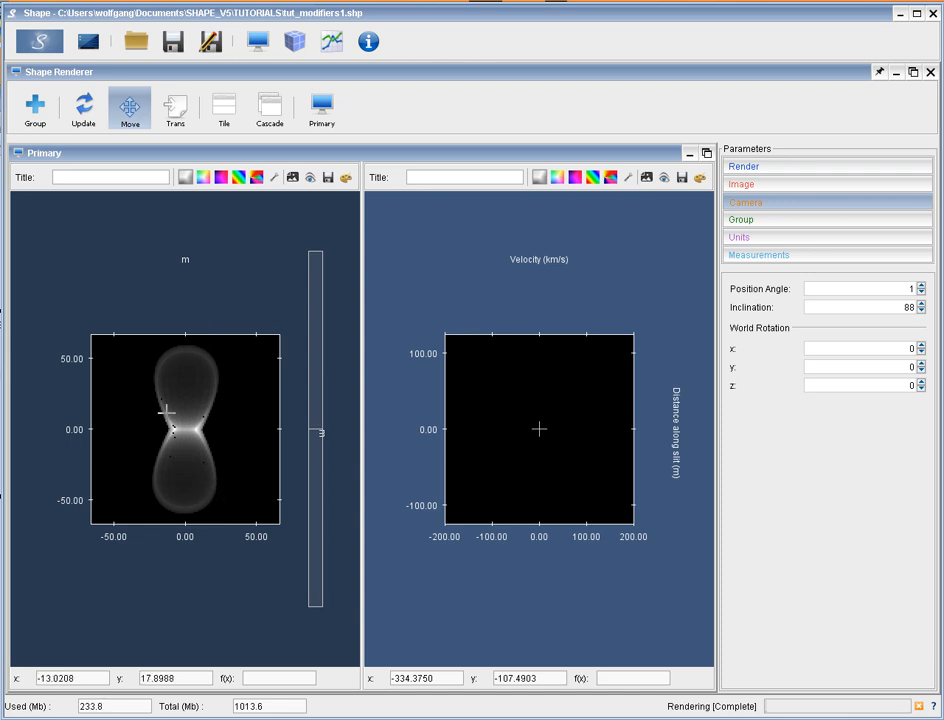
pyautogui.click(296, 41)
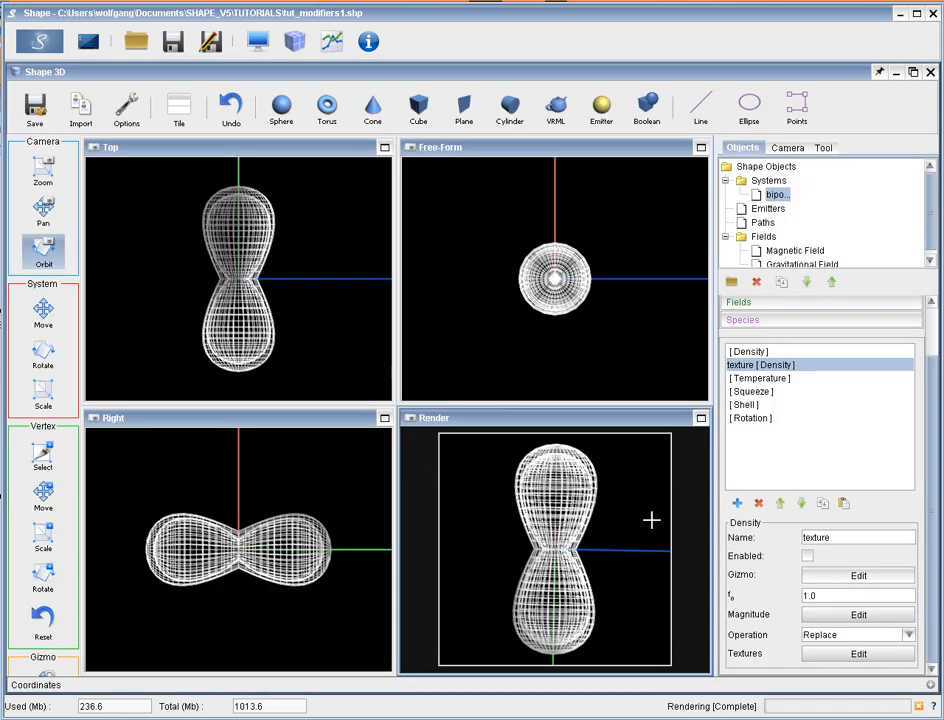